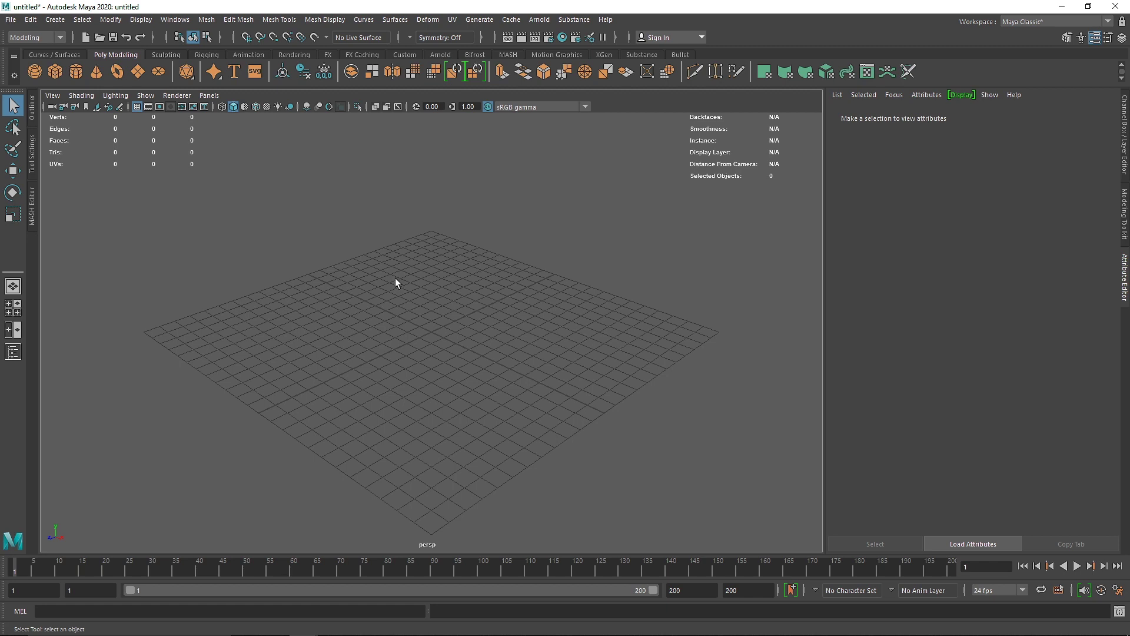
click(133, 75)
alt+drag(455, 350, 463, 346)
key(w)
drag(432, 271, 494, 281)
key(r)
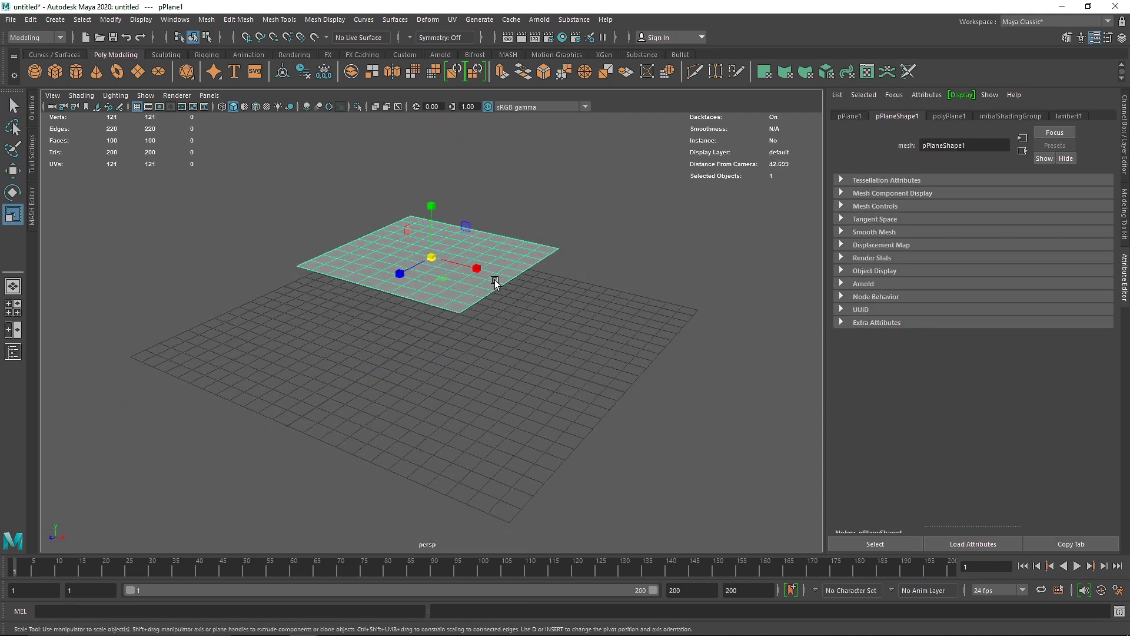
key(f)
key(Delete)
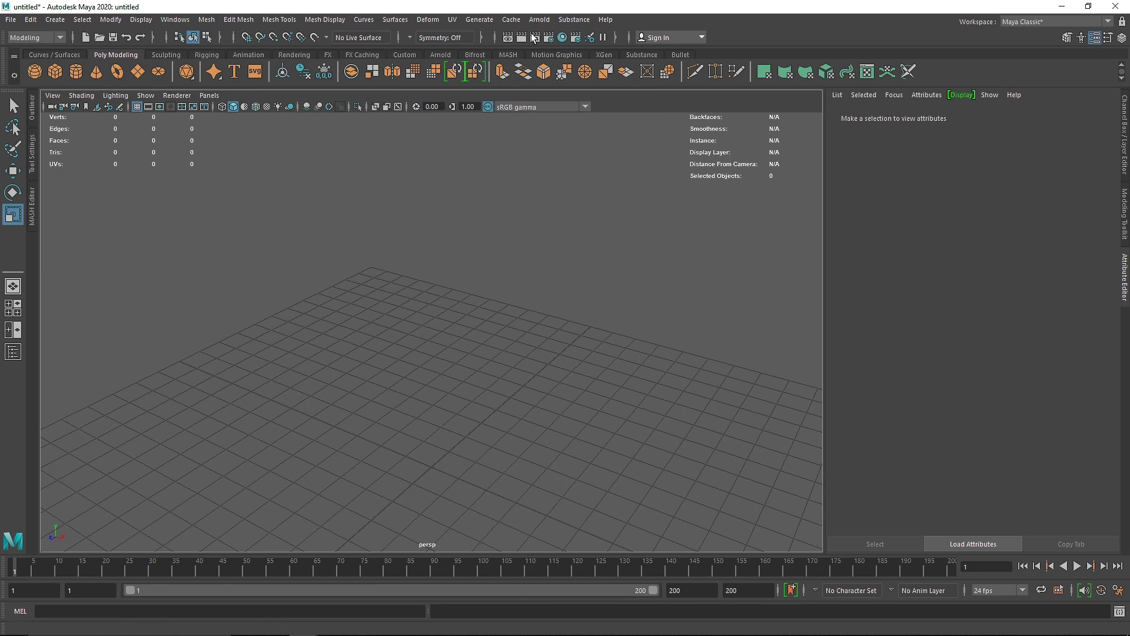
- Switch the menu set to FX and look over the available nCloth commands
click(23, 38)
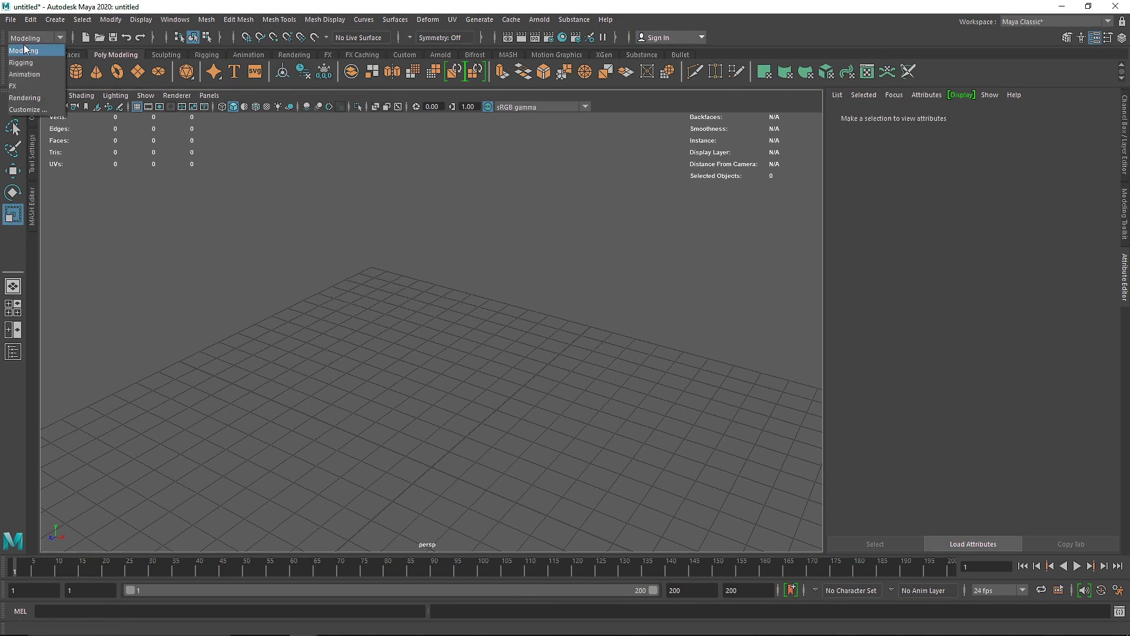
click(27, 87)
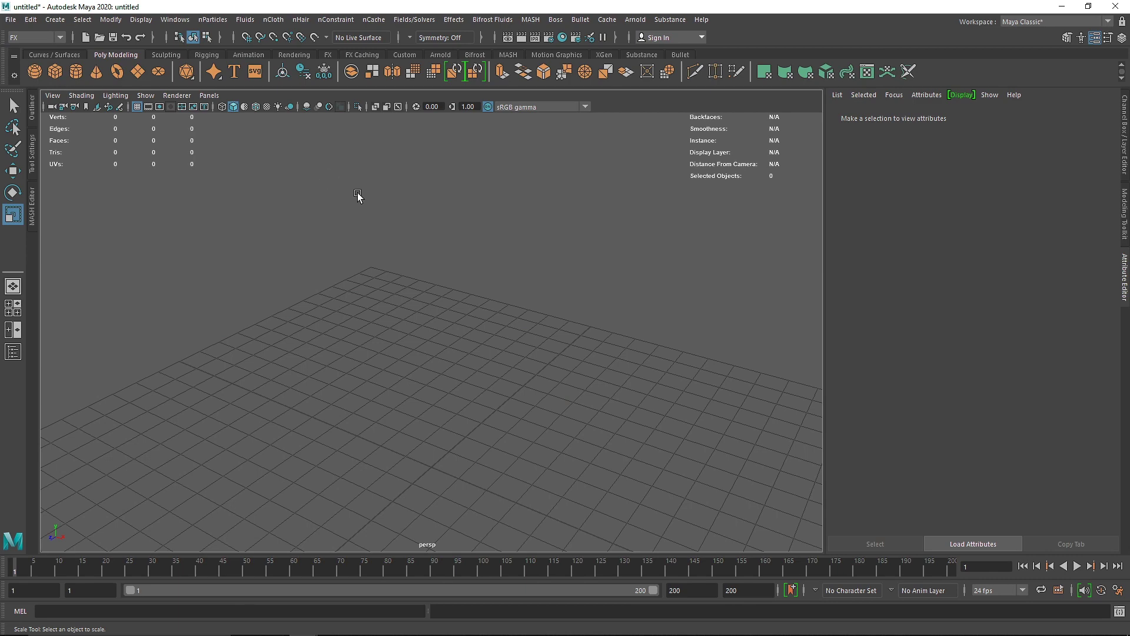
scroll(355, 192, down, 1)
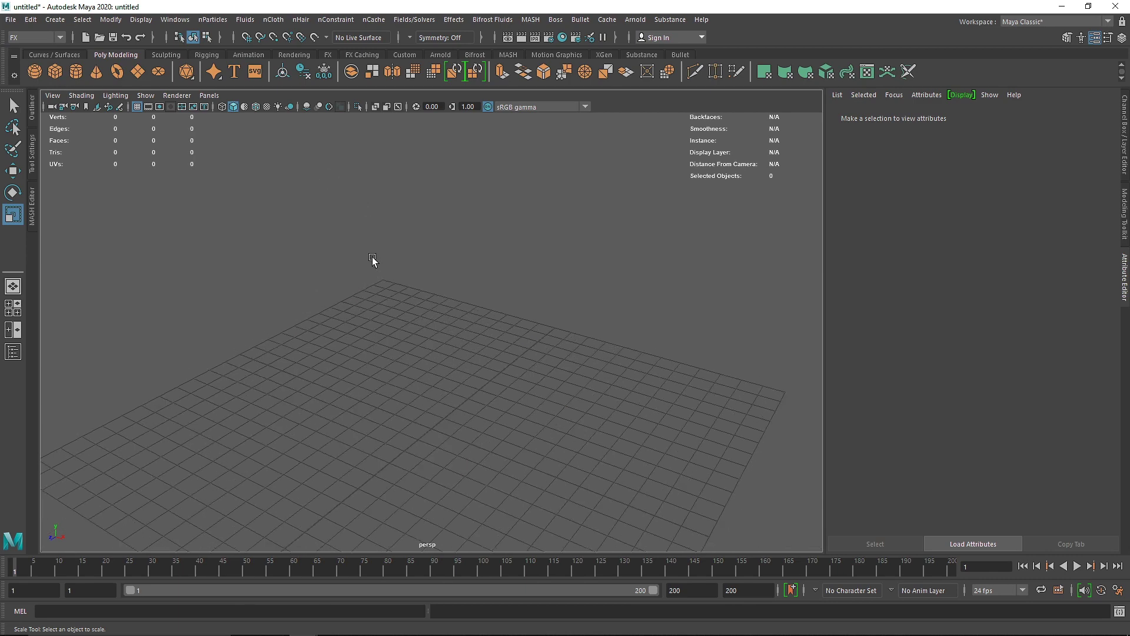
click(273, 19)
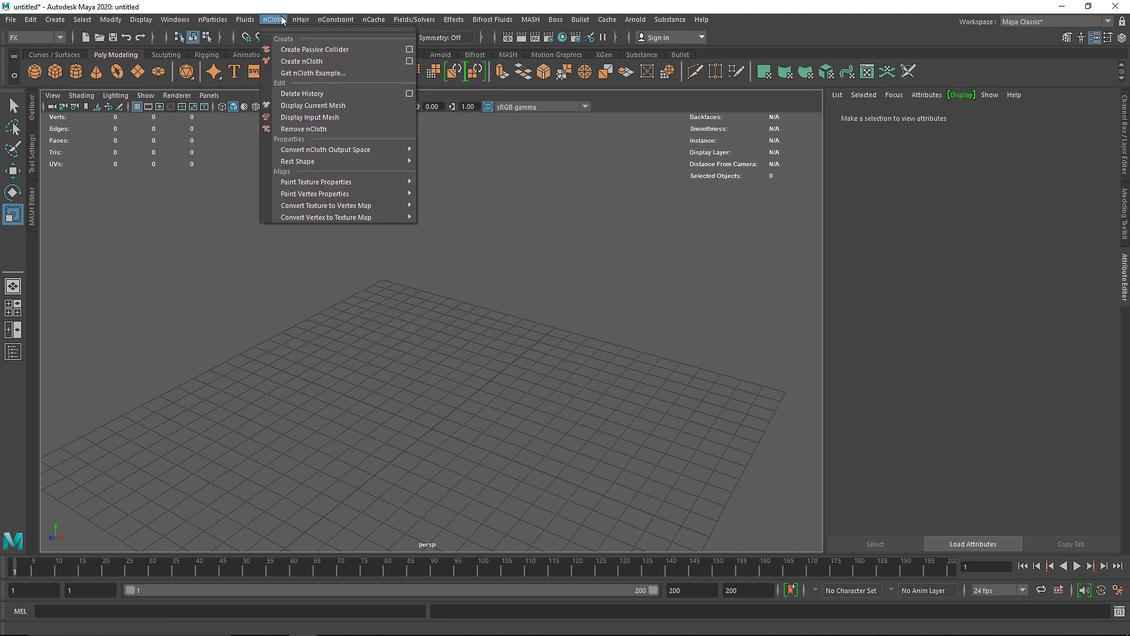
mouse_move(301, 19)
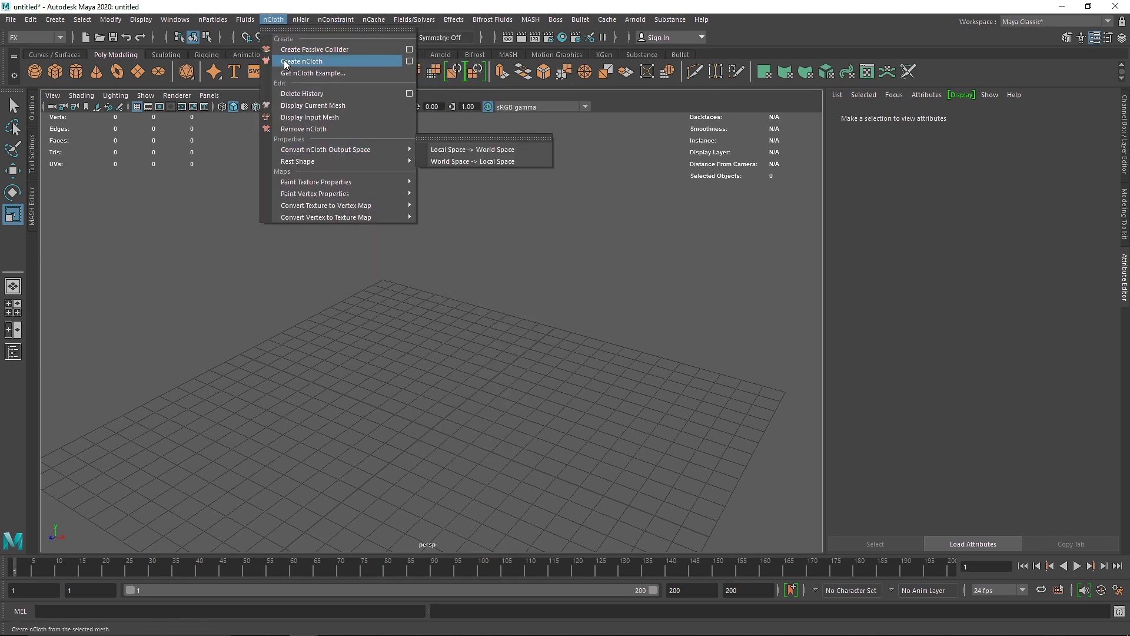
click(191, 188)
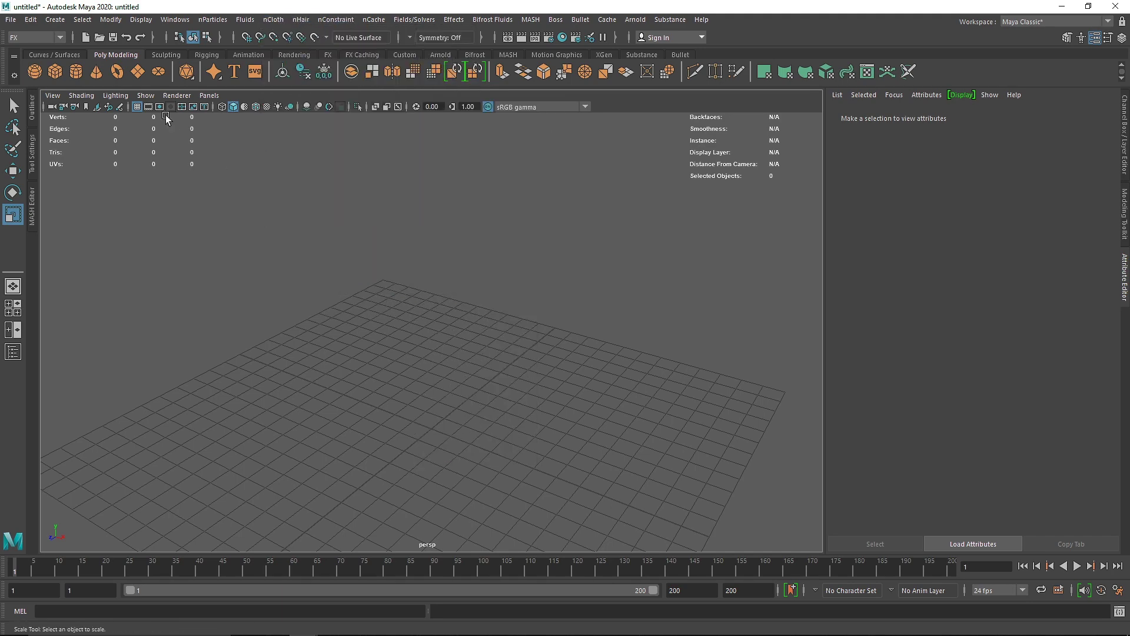
- Create a polygon plane, raise it about 6.9 units above the grid, and scale it uniformly to about 11.8
click(139, 74)
key(w)
drag(429, 384, 431, 236)
key(r)
drag(432, 283, 626, 327)
- Create a polygon cube at the grid centre beneath the plane and scale it up, keeping it smaller than the plane
alt+drag(348, 385, 358, 375)
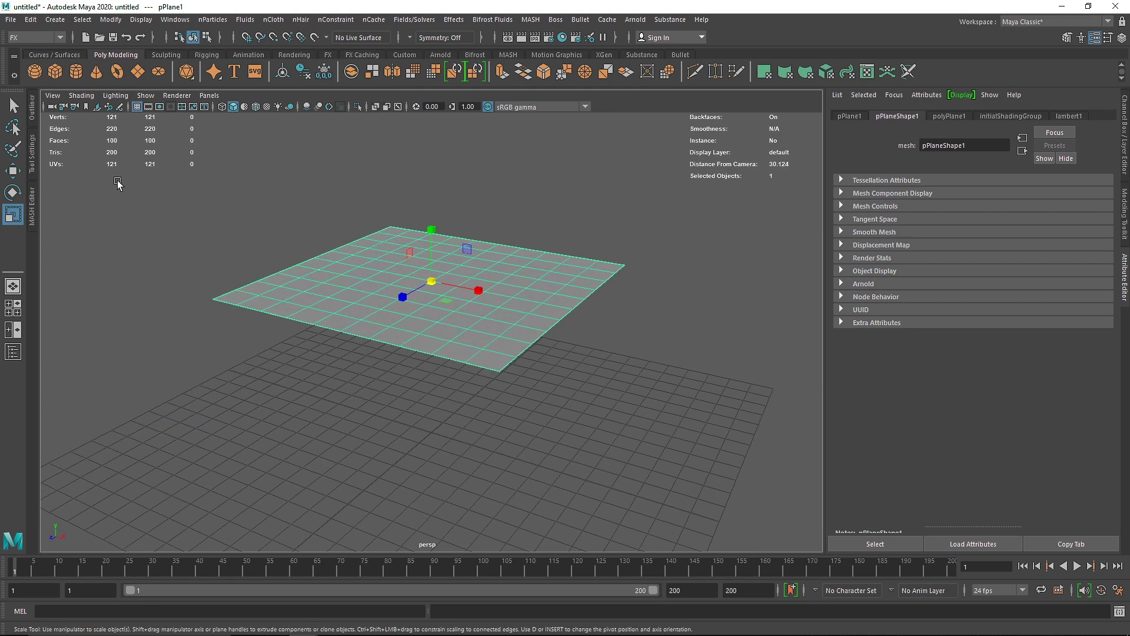
click(55, 71)
drag(432, 432, 403, 431)
- Turn the plane above the cube into an nCloth object
click(423, 284)
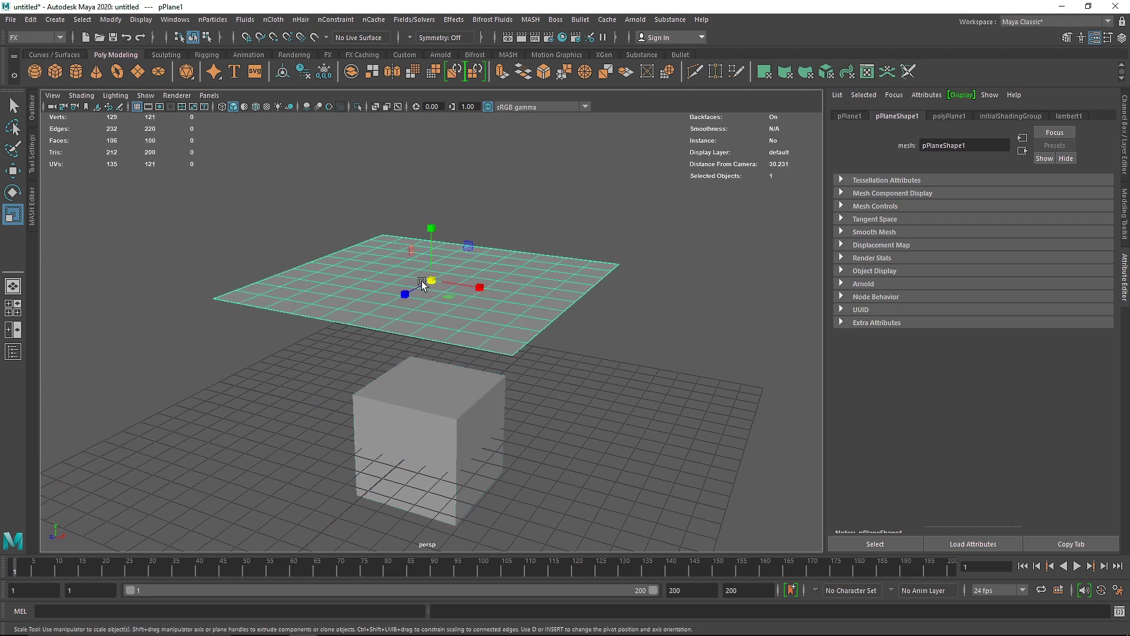
click(273, 20)
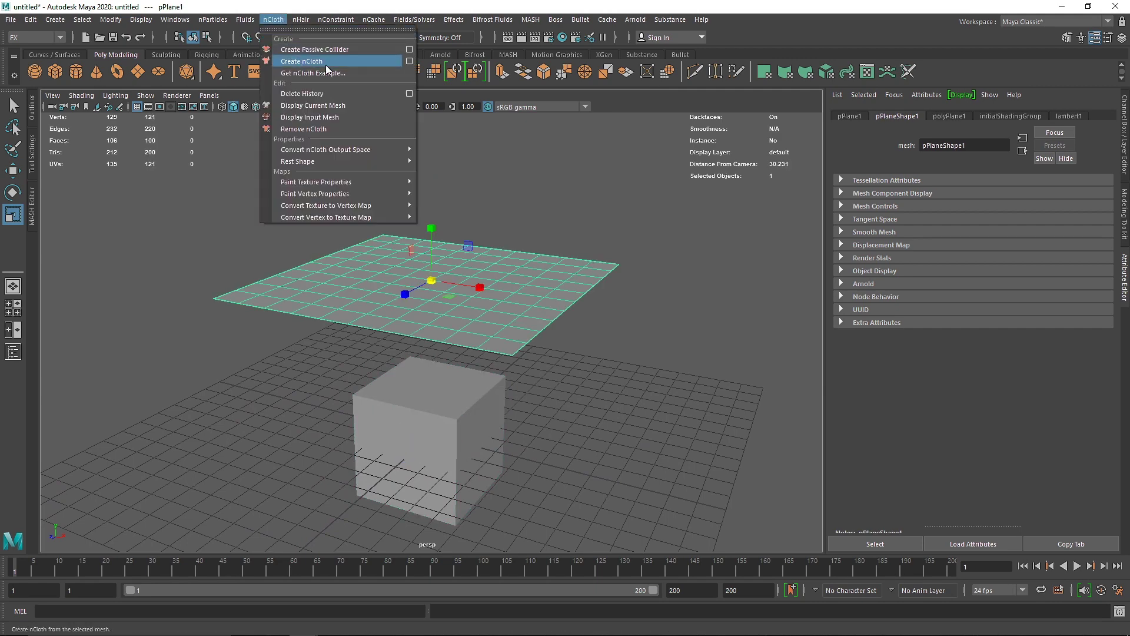
click(369, 63)
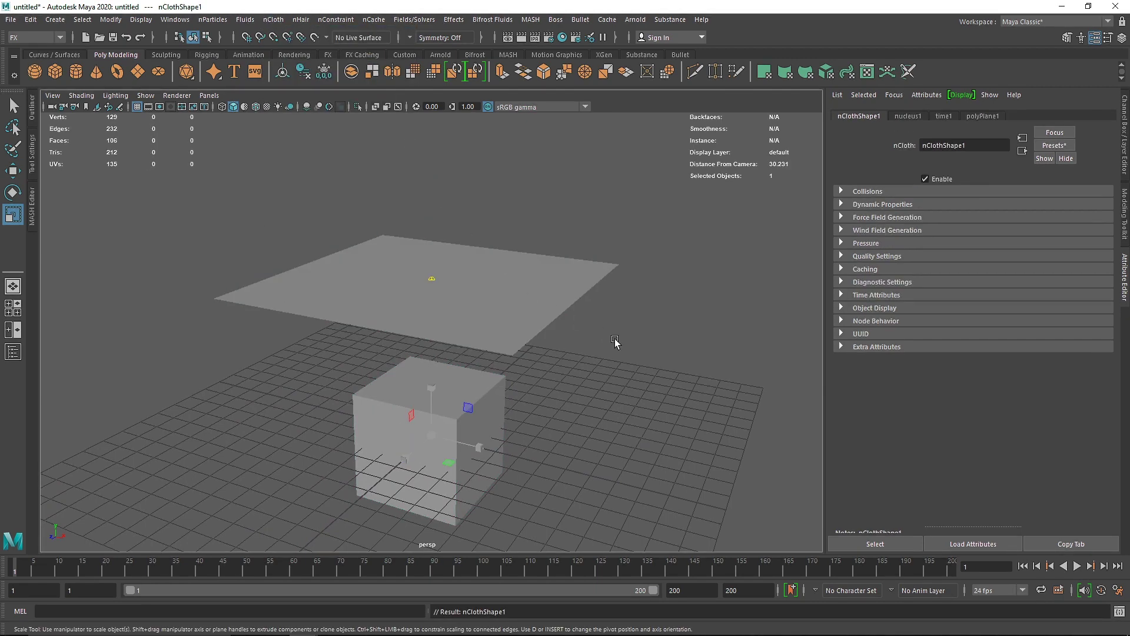
- Play the simulation to watch the cloth plane fall, and rewind to the first frame
click(1077, 566)
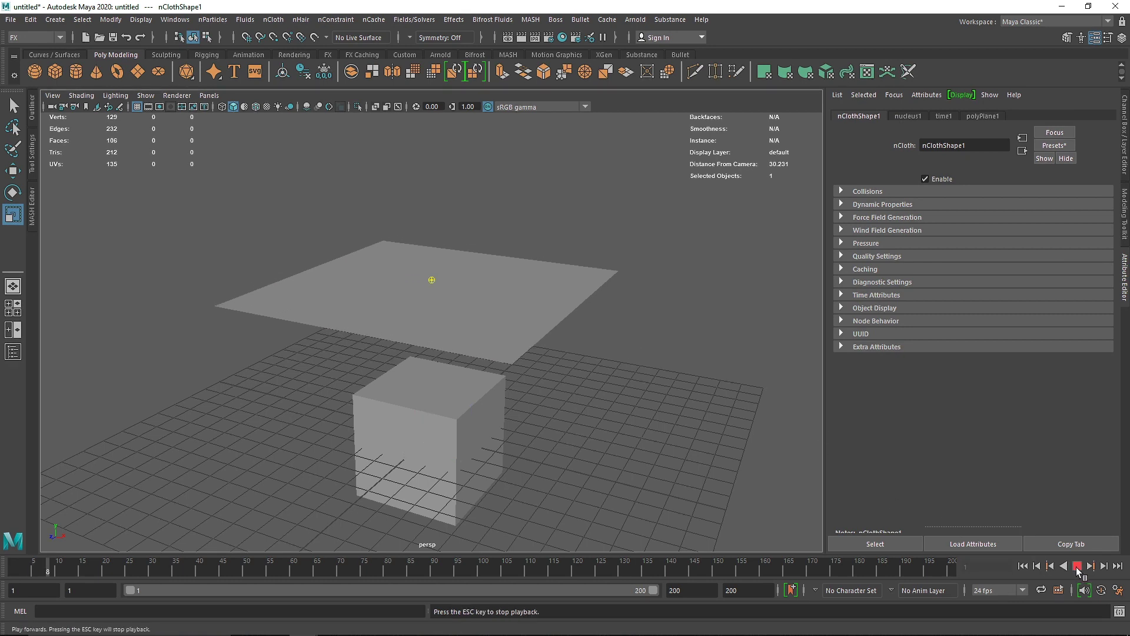
click(1077, 566)
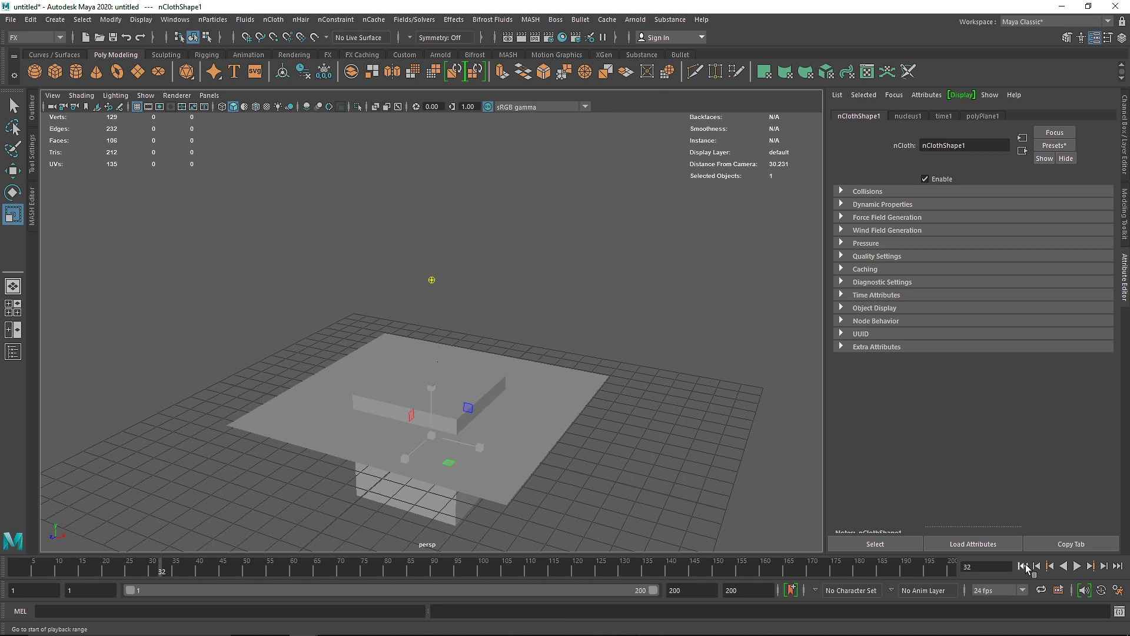
click(1025, 567)
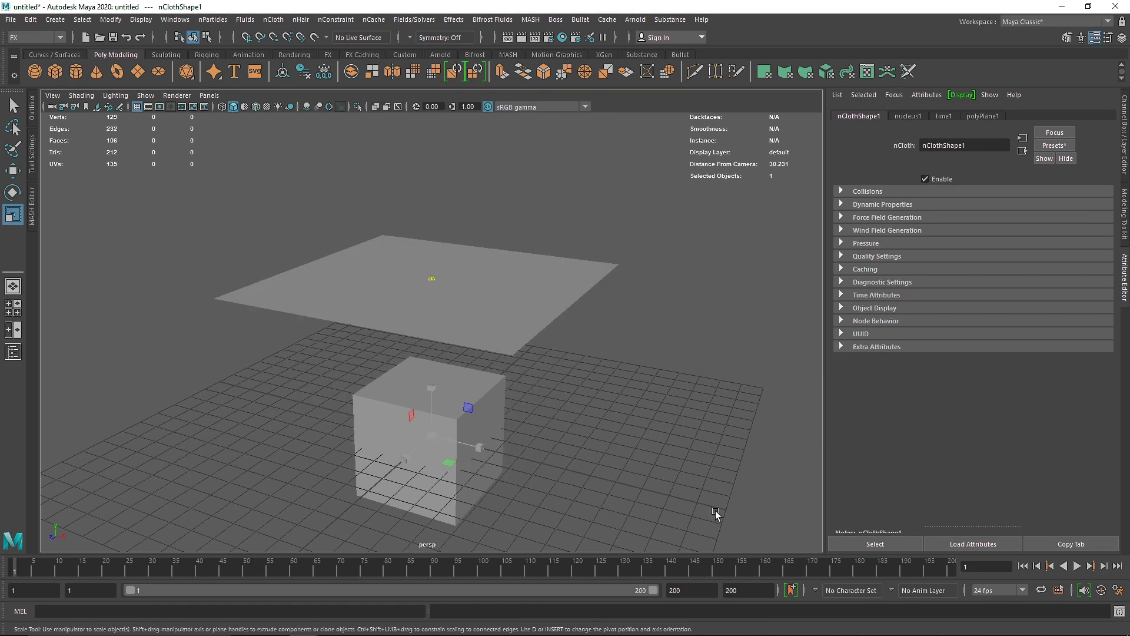
- Make the cube a passive collider for the cloth
click(379, 395)
click(274, 20)
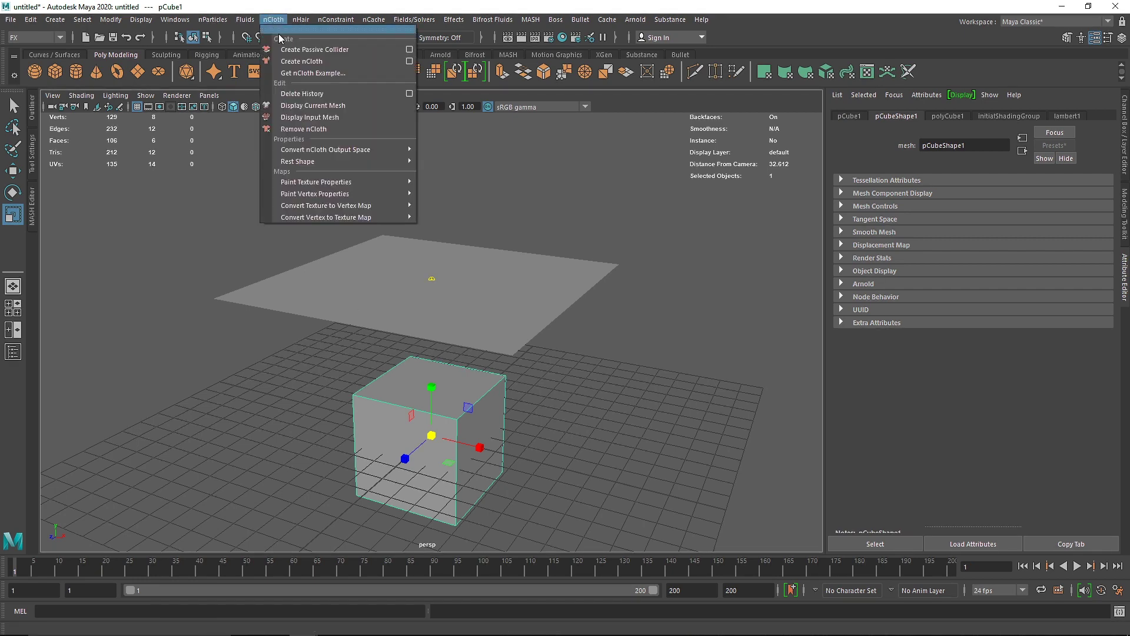
click(388, 50)
- Play the simulation to check the cloth's collision with the cube, stop it, and return to the first frame
click(1077, 567)
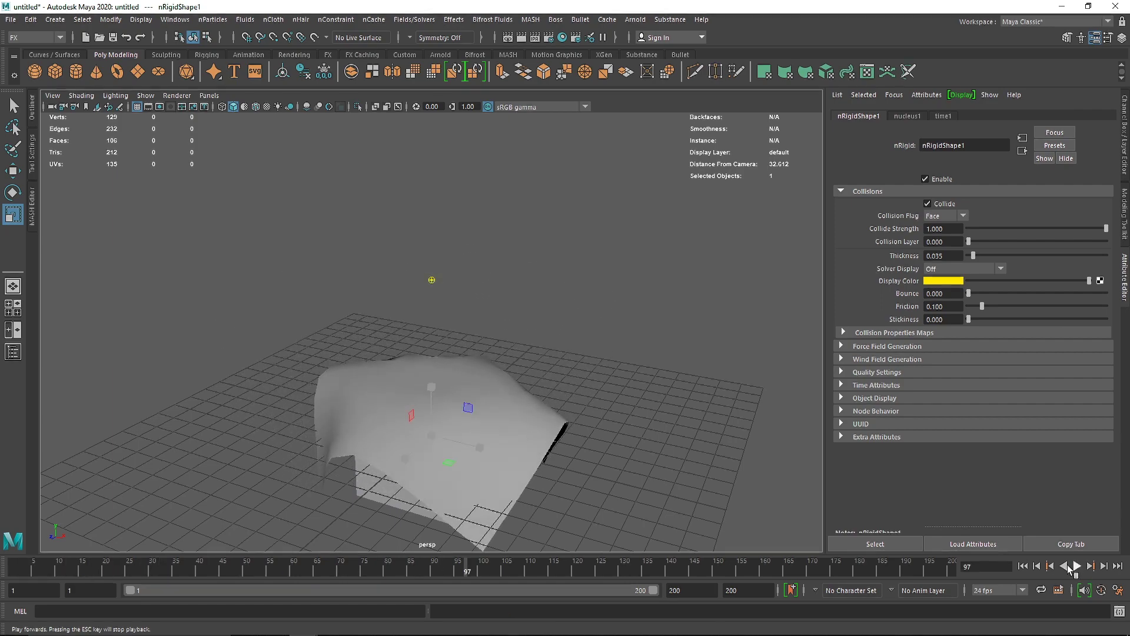
click(1077, 567)
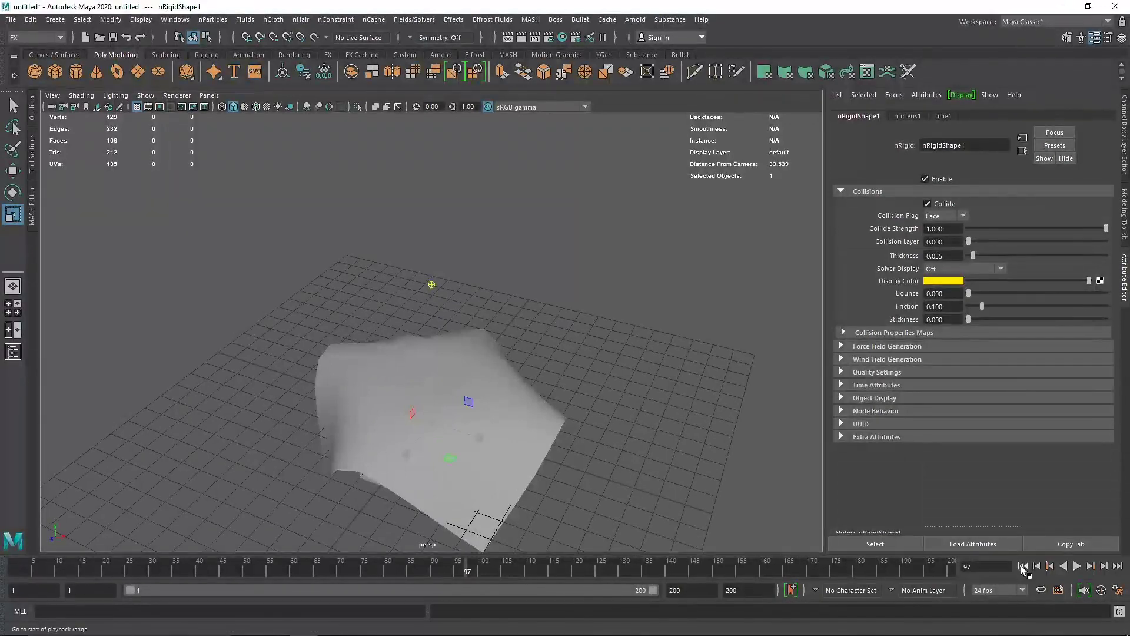
click(1023, 567)
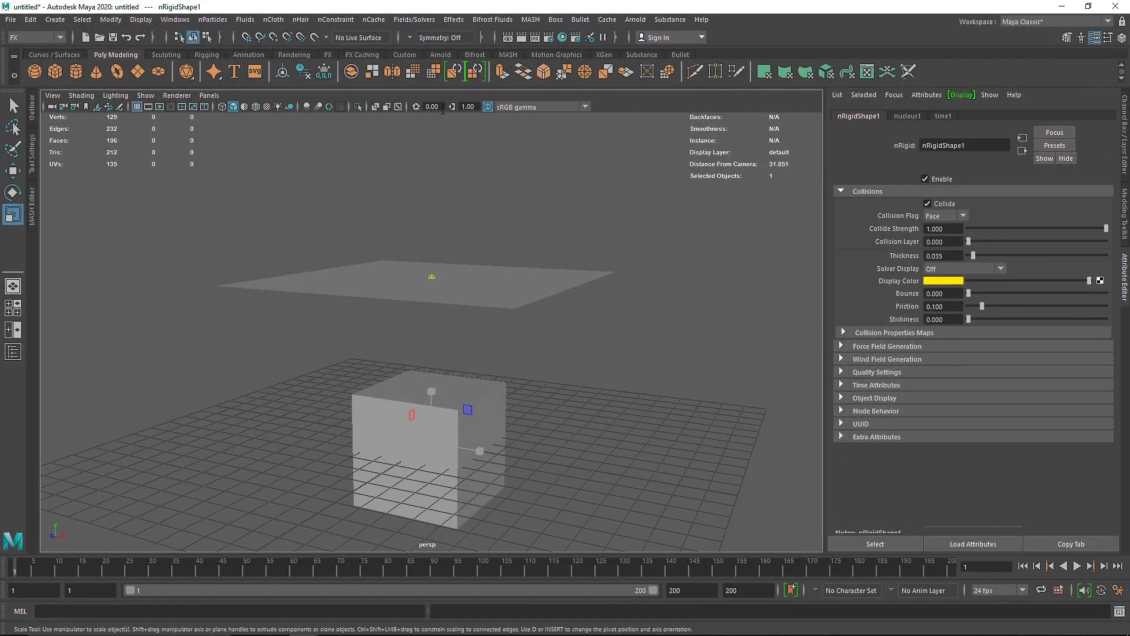
- Turn on X-ray display and examine the cube collider, the cloth plane and their dynamics nodes from several angles
click(376, 106)
alt+drag(460, 276, 511, 279)
alt+drag(459, 487, 442, 481)
scroll(442, 481, up, 4)
scroll(524, 421, down, 1)
alt+middle_drag(525, 429, 547, 263)
scroll(507, 383, up, 5)
alt+drag(491, 419, 473, 441)
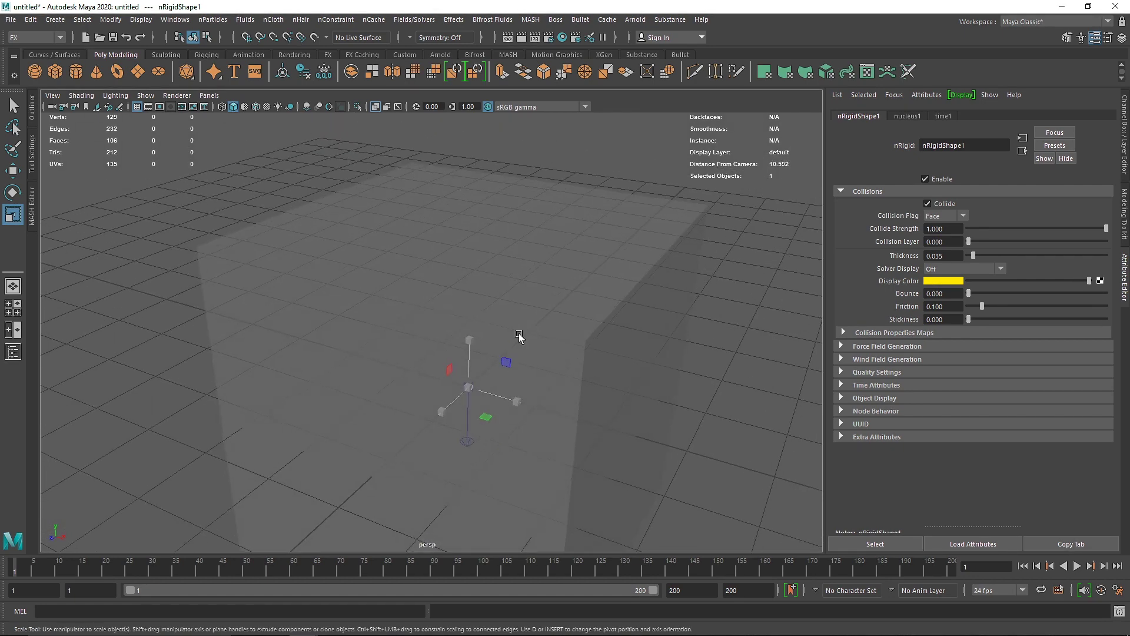
scroll(519, 336, down, 3)
scroll(519, 335, down, 2)
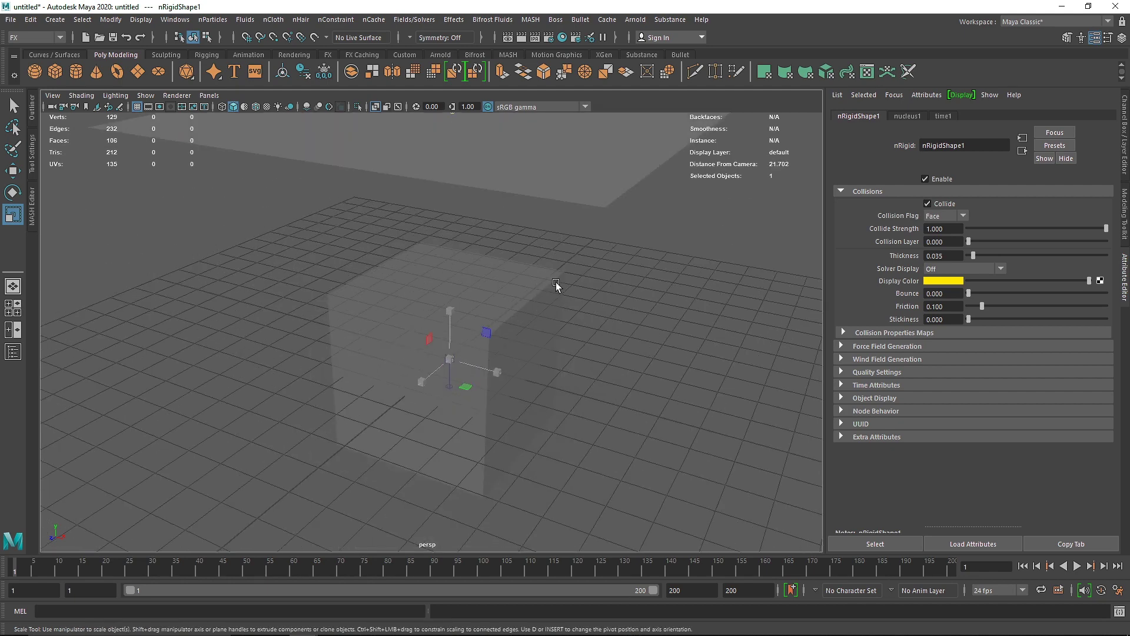
scroll(546, 303, down, 2)
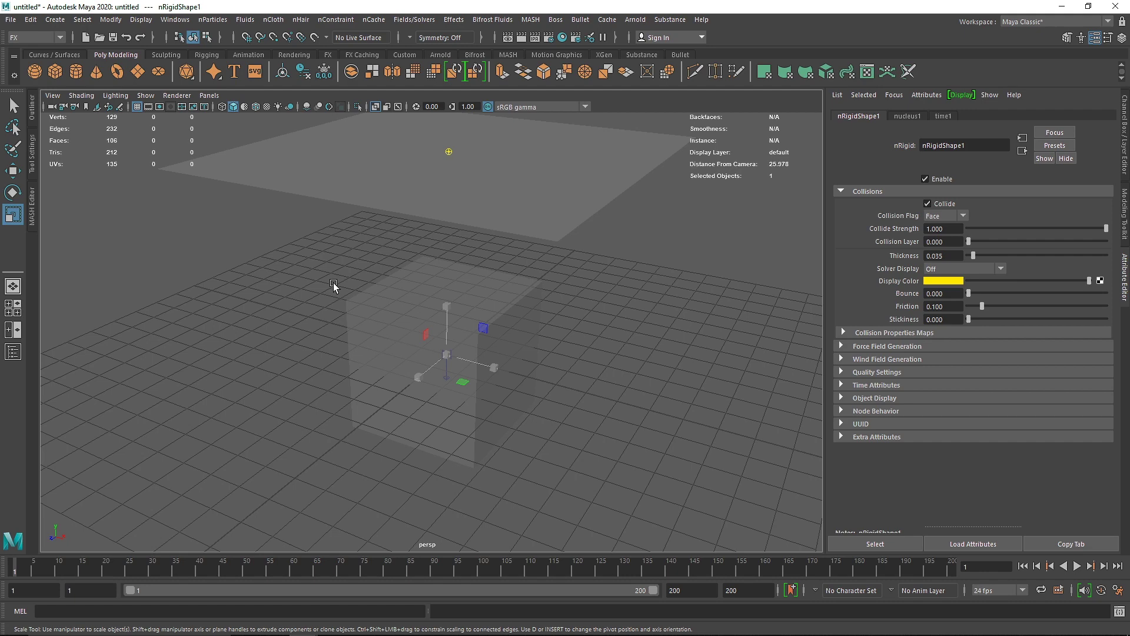
- Look over the available force fields and solvers without creating any, and turn X-ray display off
click(412, 21)
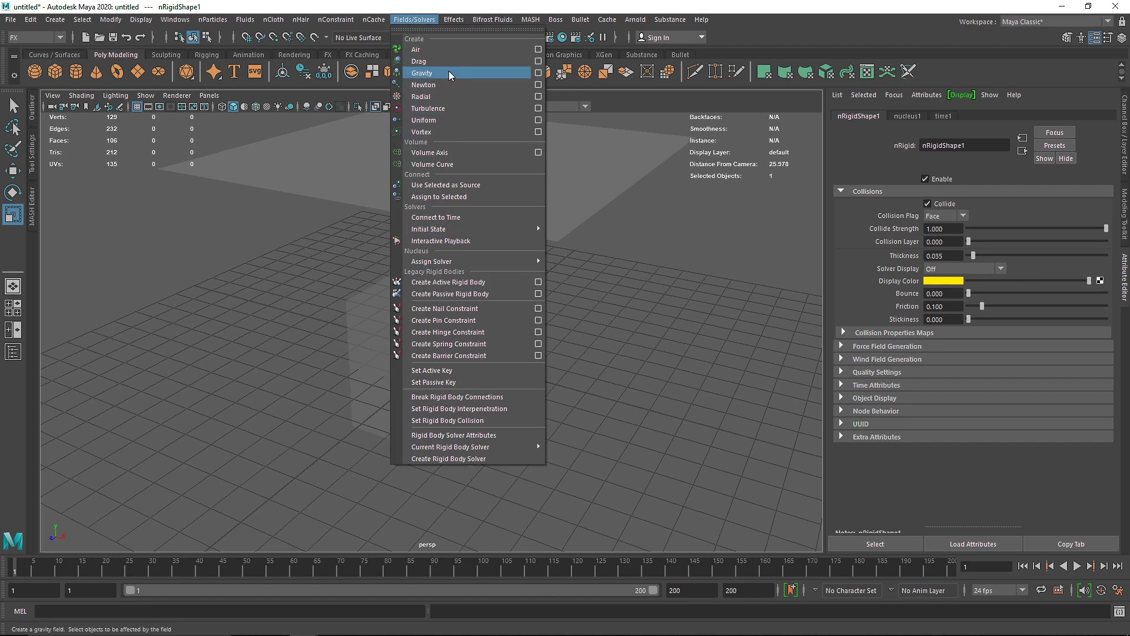
click(270, 240)
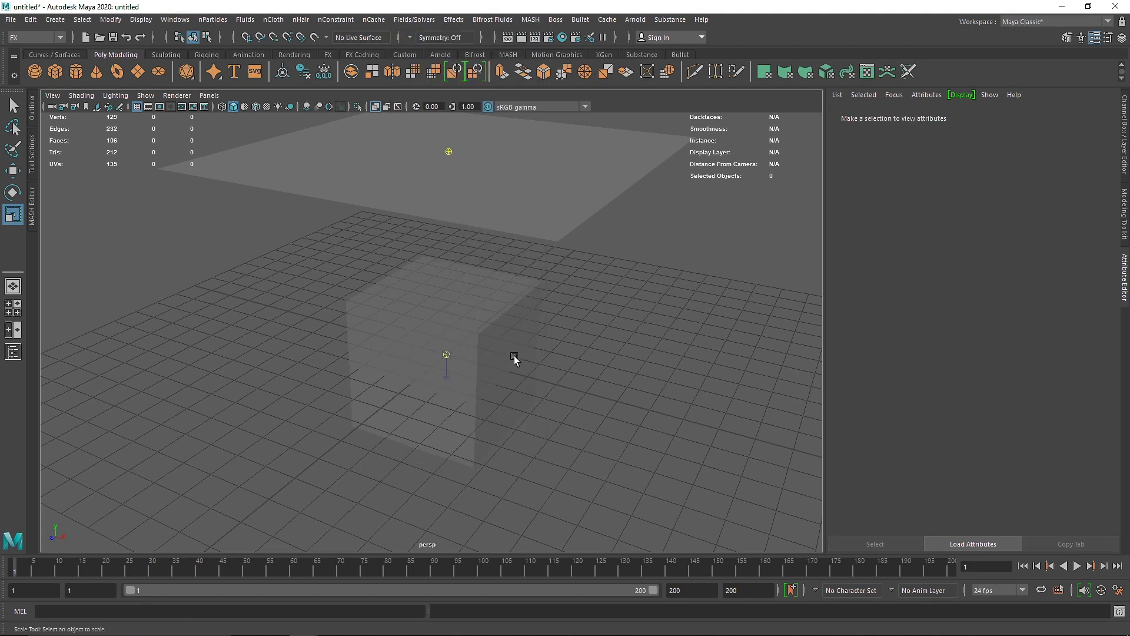
alt+drag(479, 355, 352, 348)
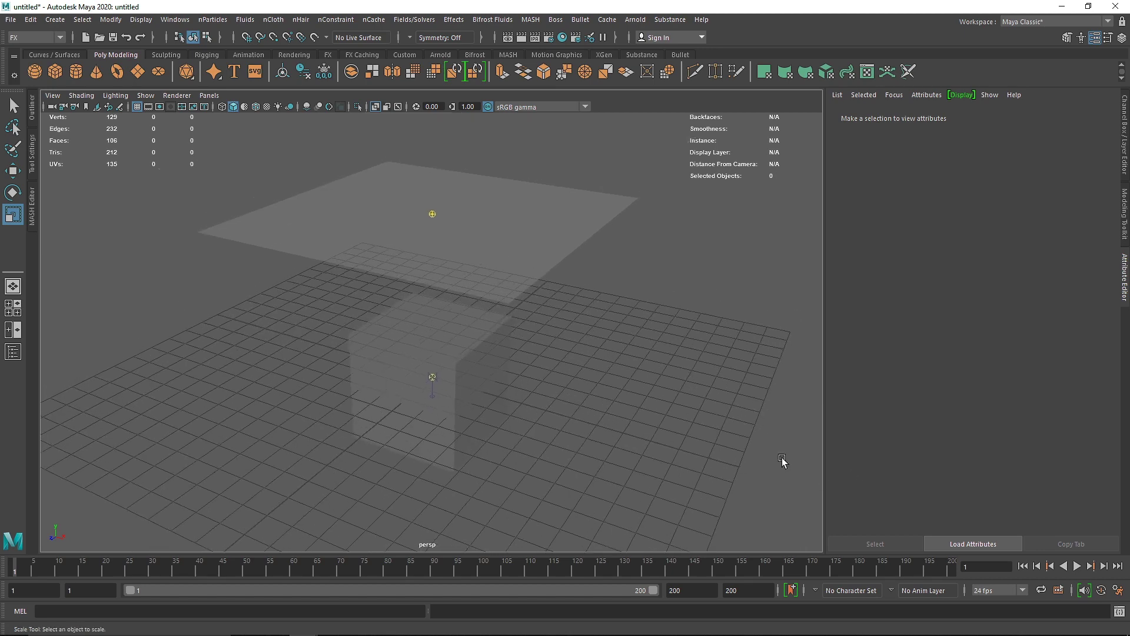
click(377, 106)
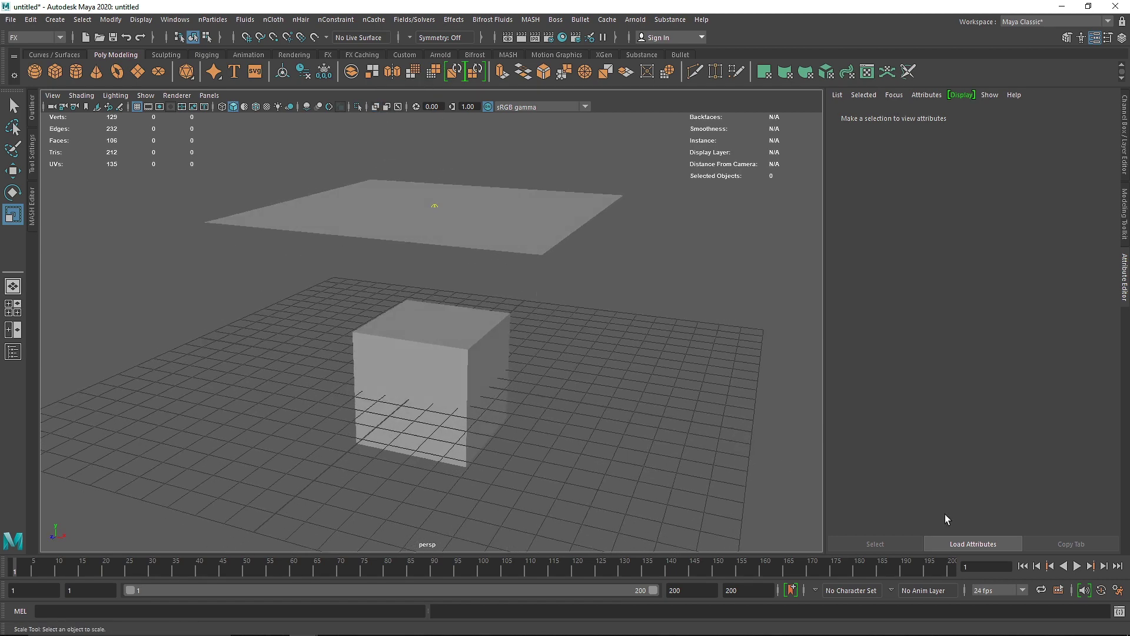
- Replay the cloth drop with normal shading, stop it once the cloth drapes over the cube, and examine the folds
click(1074, 567)
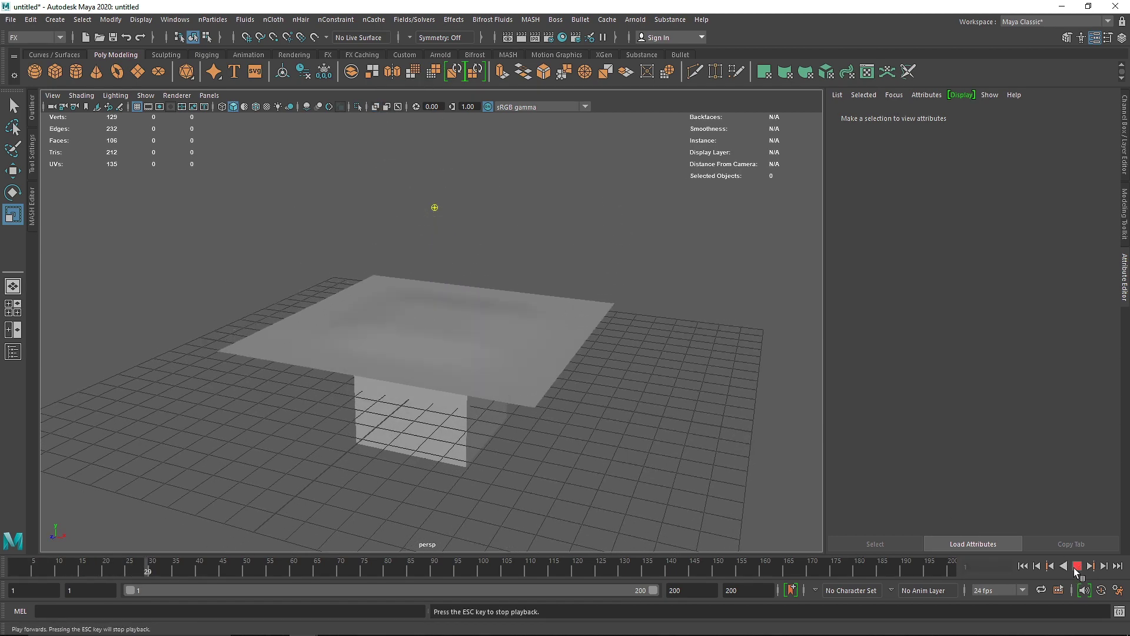
click(1077, 566)
alt+drag(789, 489, 504, 421)
- Rewind to the first frame and set the cloth plane's Subdivisions Width and Subdivisions Height to 30 in its polyPlane1 attributes
click(467, 362)
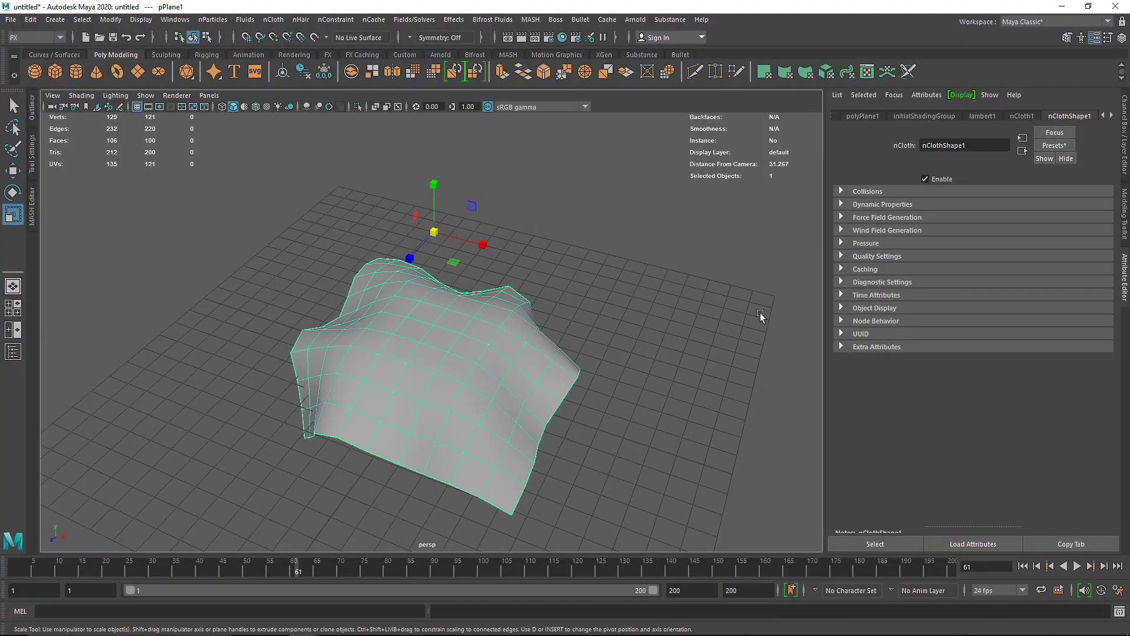
click(1124, 135)
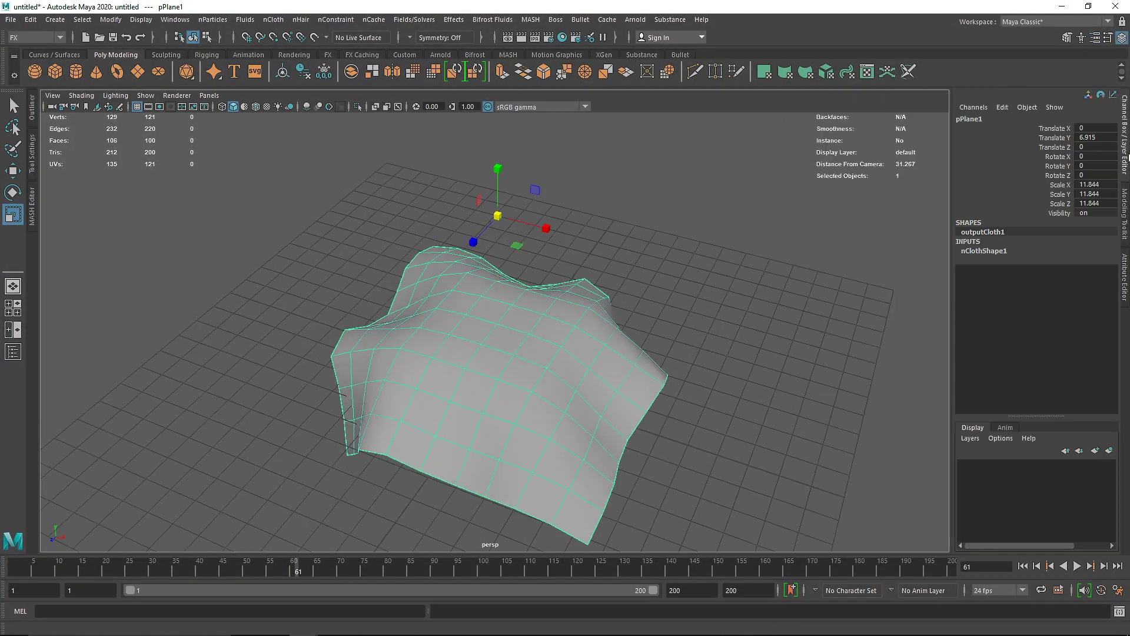
click(1124, 277)
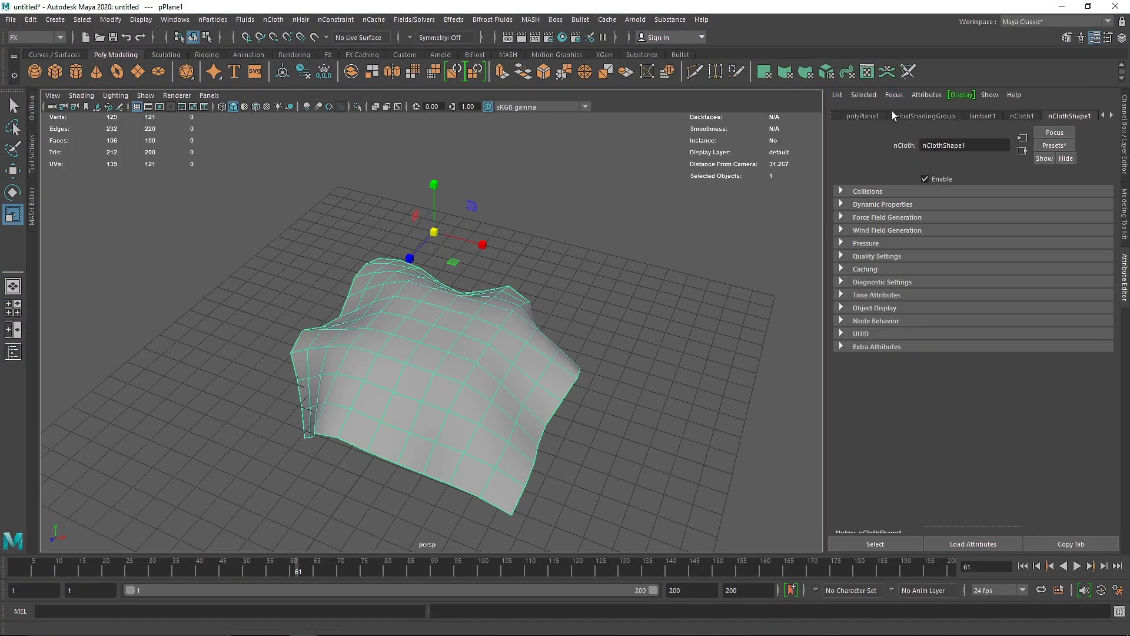
click(872, 117)
click(948, 220)
click(939, 233)
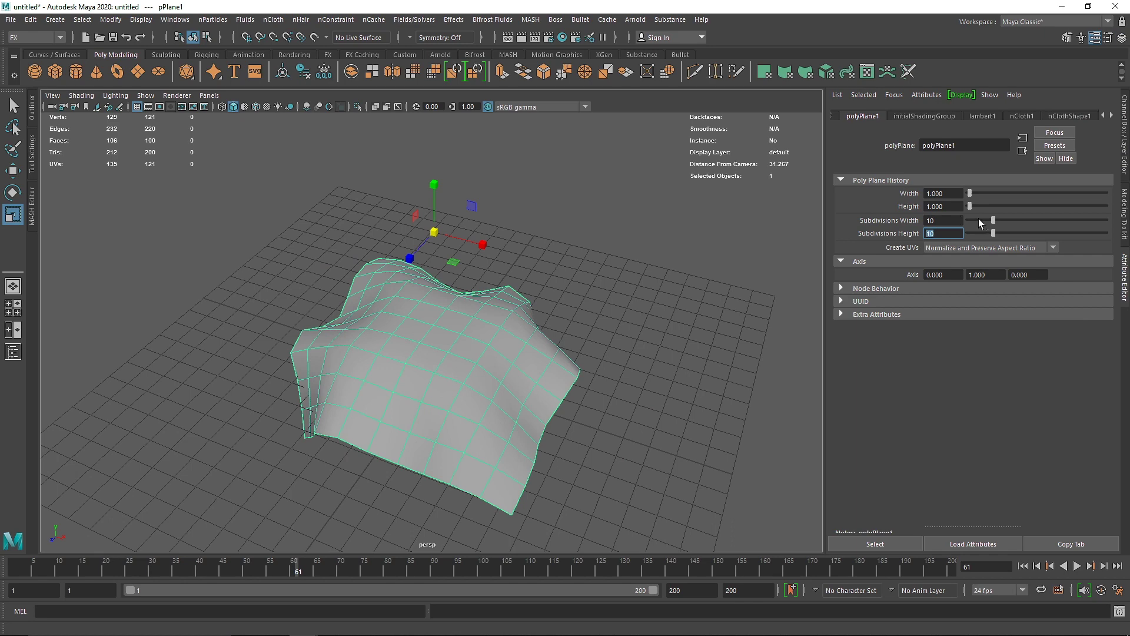
click(1024, 565)
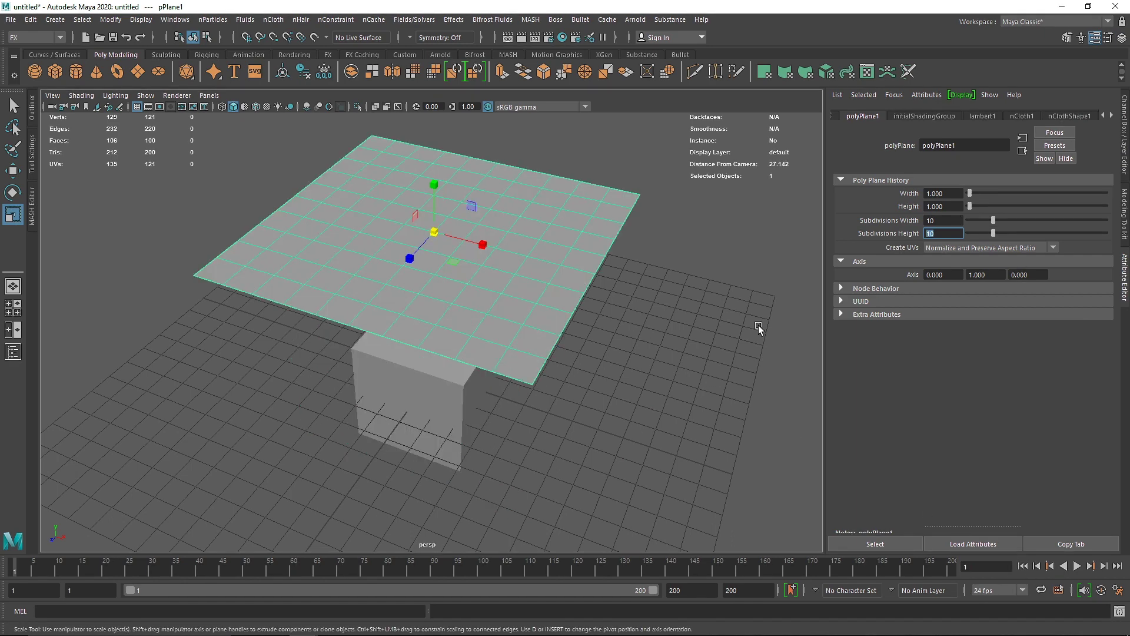
drag(994, 220, 1033, 220)
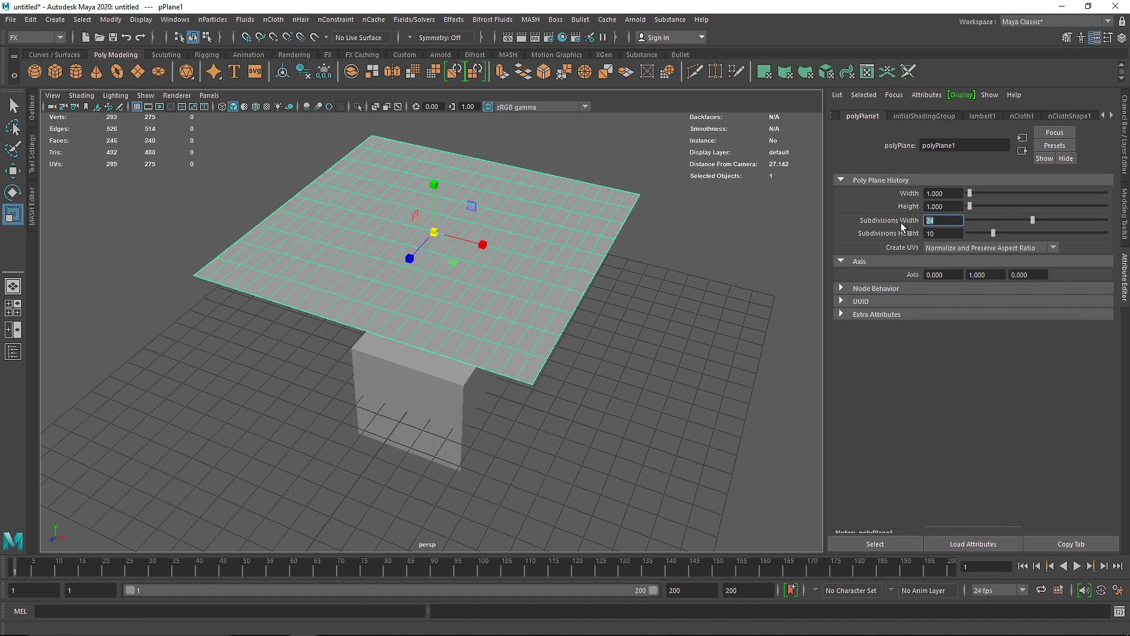
key(Tab)
text(30)
key(Tab)
- Deselect the cloth plane, play the drop with the refined mesh, and stop it partway down
click(729, 284)
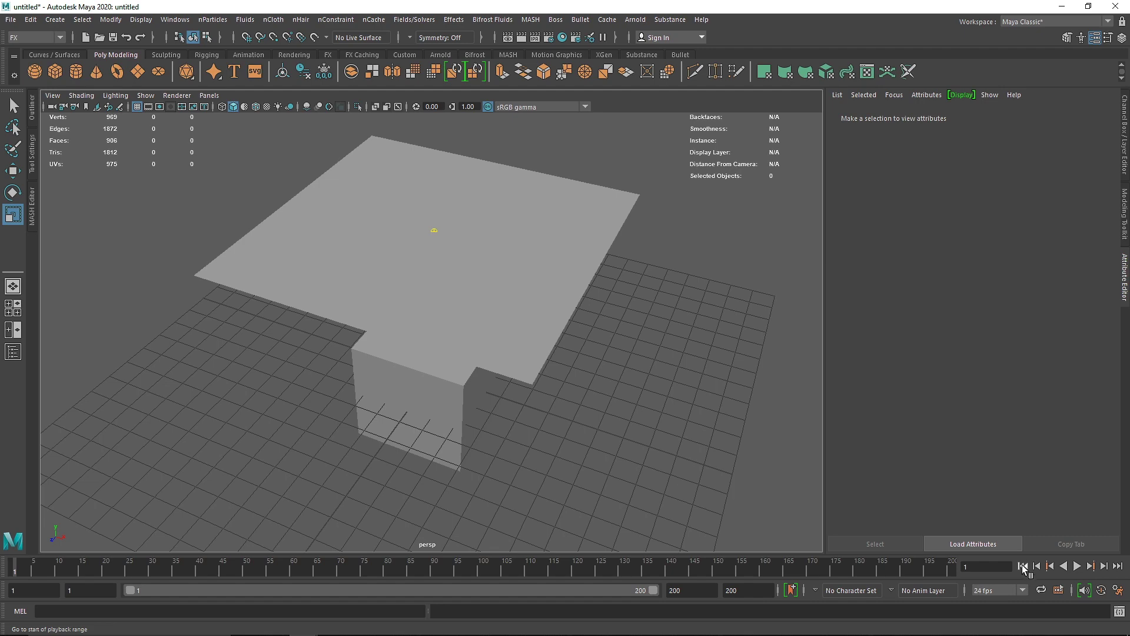
click(1077, 566)
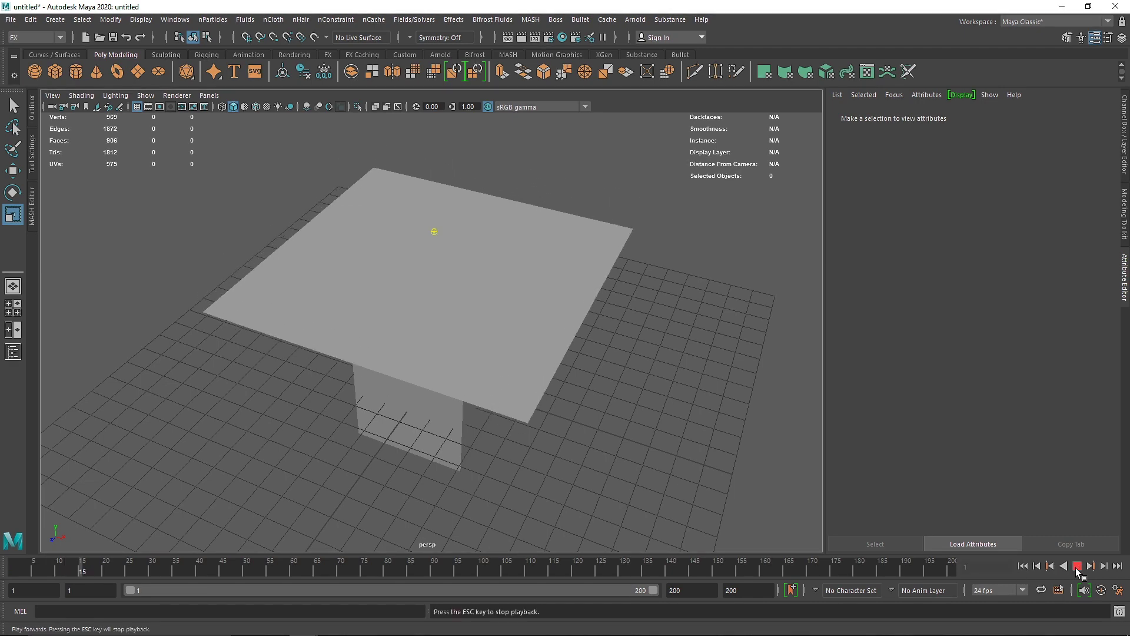
click(1077, 566)
- Try reducing the cloth plane's Subdivisions Width to 13 in its polyPlane1 attributes while the simulation is partway through
click(548, 365)
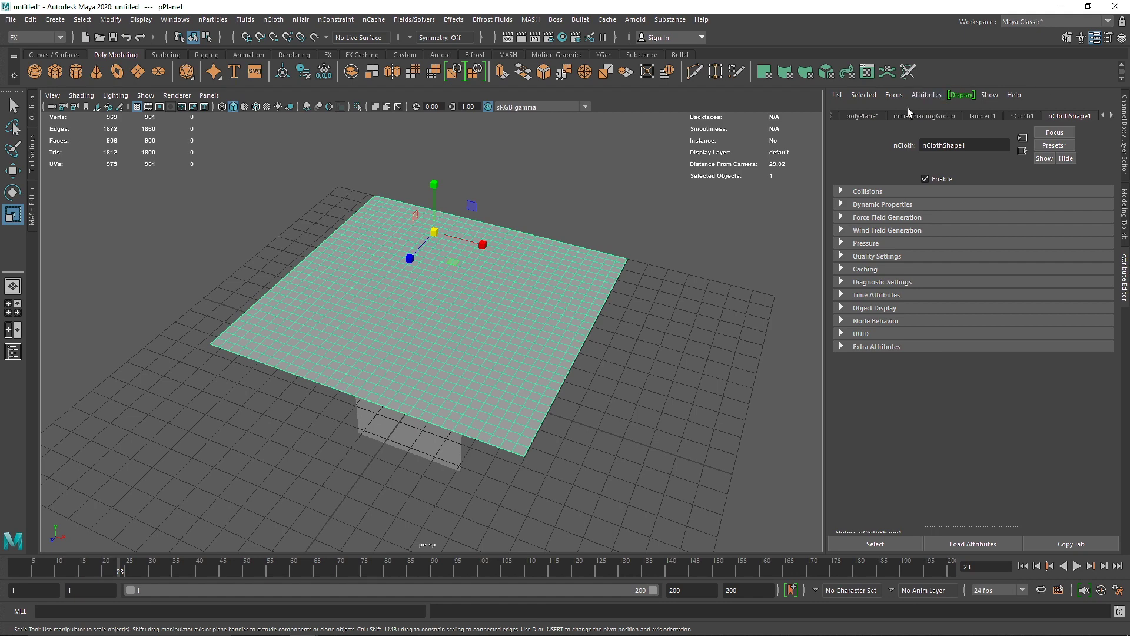
click(873, 117)
click(1001, 220)
mouse_move(482, 309)
alt+mouse_down()
mouse_move(482, 287)
mouse_move(459, 330)
mouse_move(481, 324)
alt+mouse_up()
scroll(484, 297, down, 6)
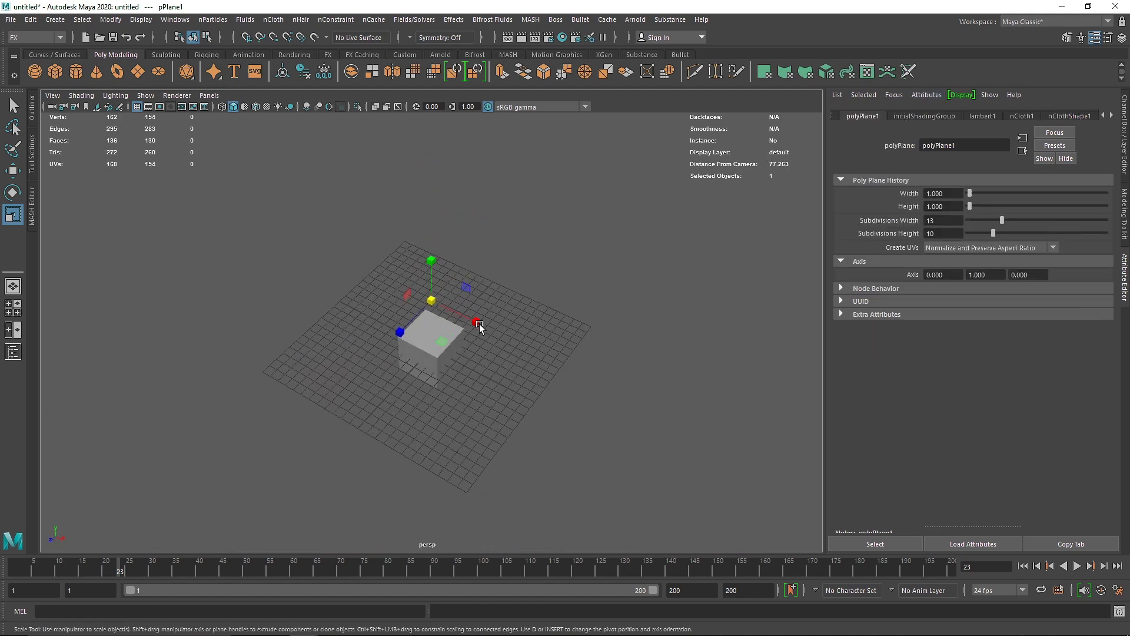
scroll(481, 325, up, 5)
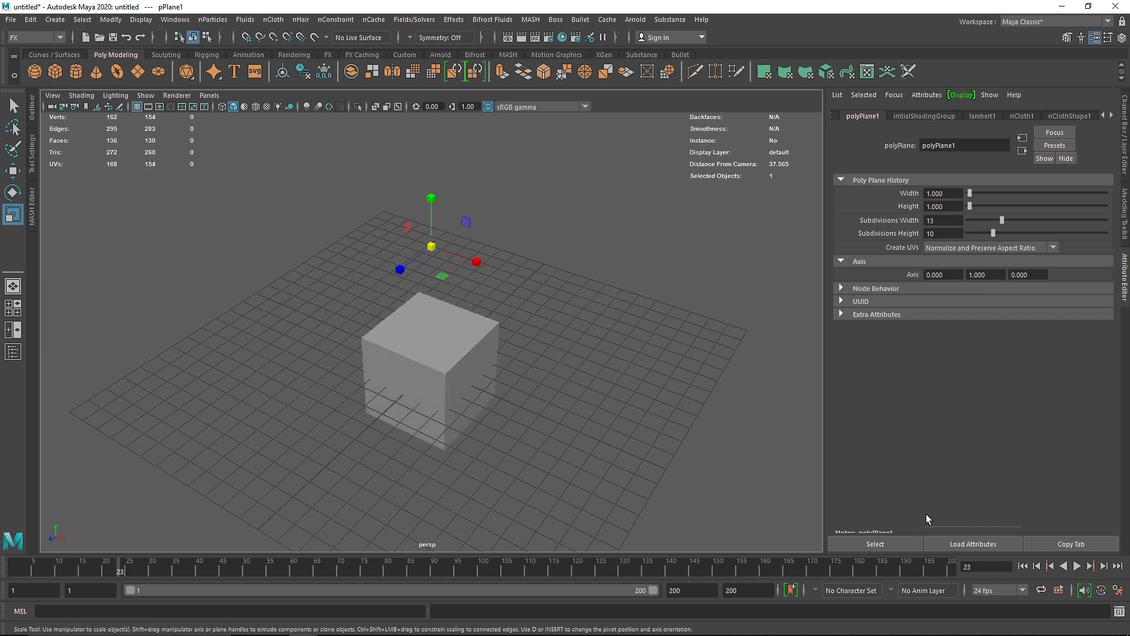
- Return to the first frame and set the cloth plane's Subdivisions Width and Subdivisions Height to 30
click(1022, 566)
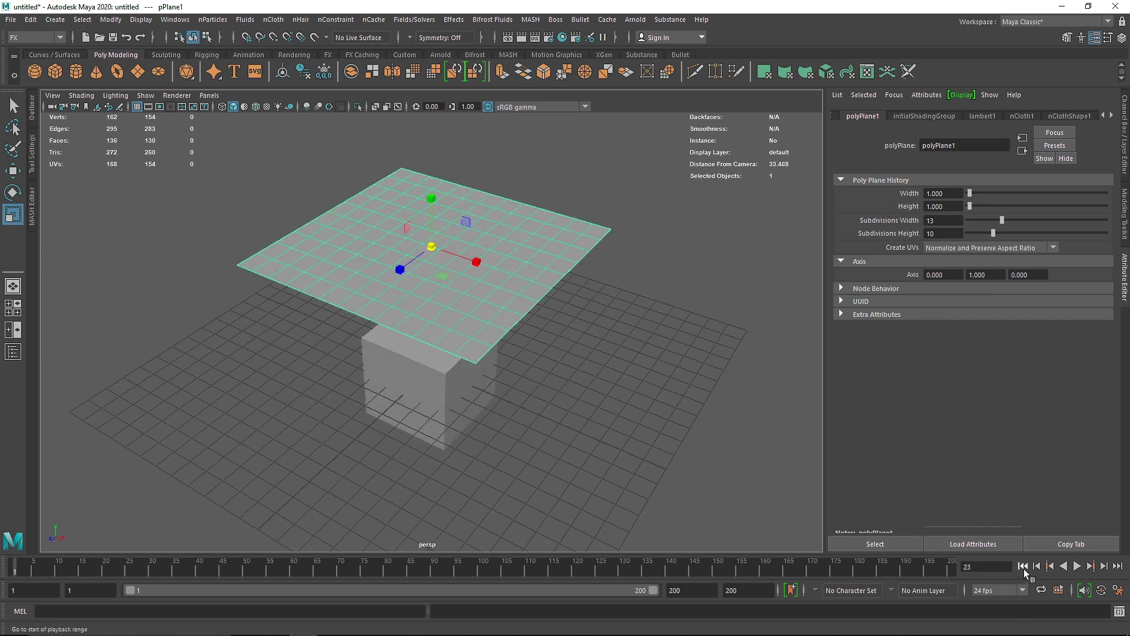
click(948, 225)
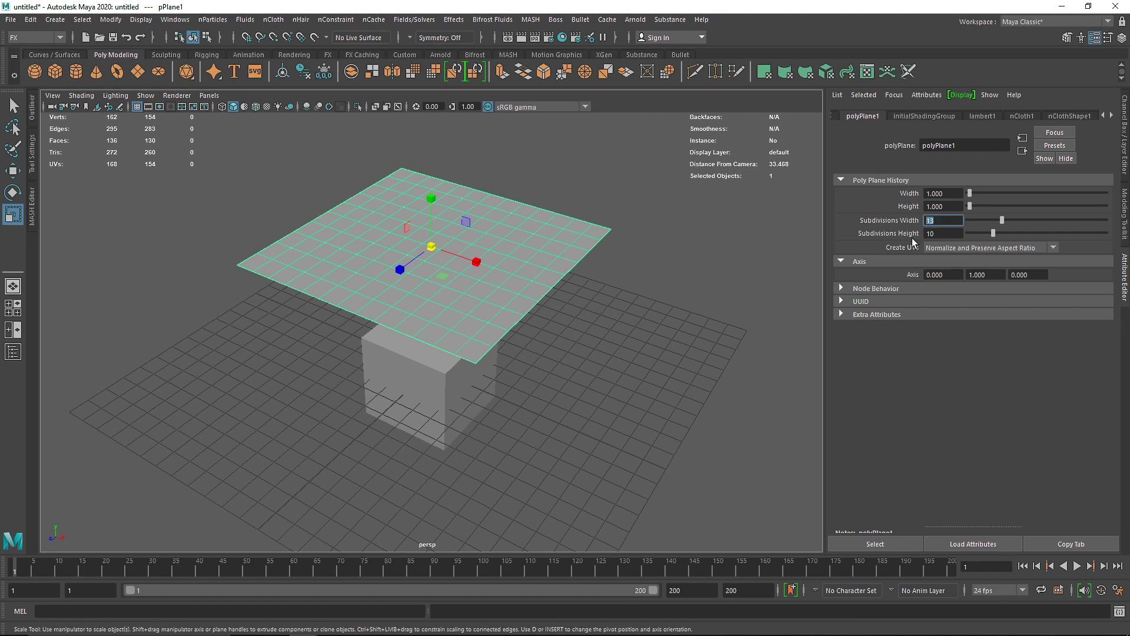
key(Return)
- Replay the cloth drop, hide the viewport grid during playback, and stop once the cloth hangs over the cube
click(644, 346)
click(1077, 566)
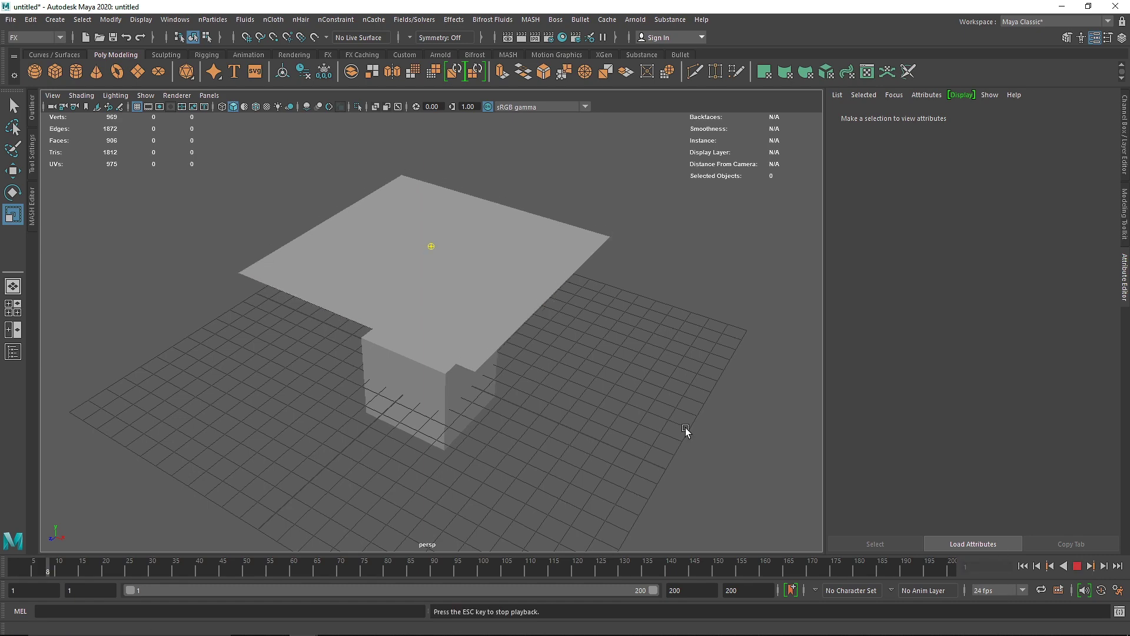
mouse_move(472, 399)
alt+mouse_down()
mouse_move(521, 376)
mouse_move(479, 386)
alt+mouse_up()
click(139, 107)
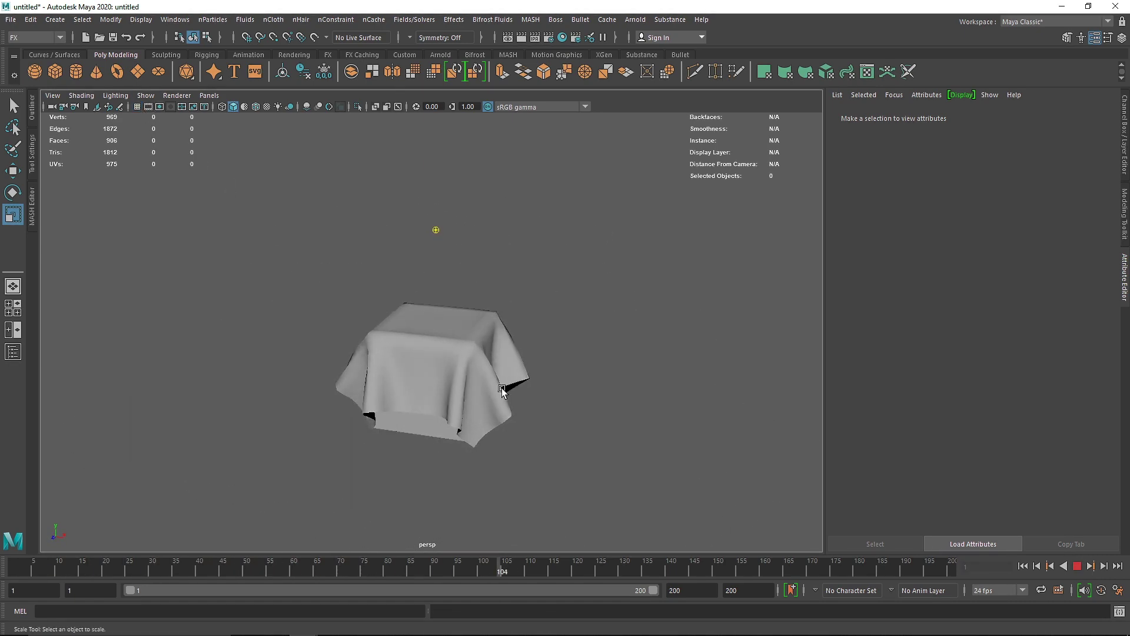
click(1077, 566)
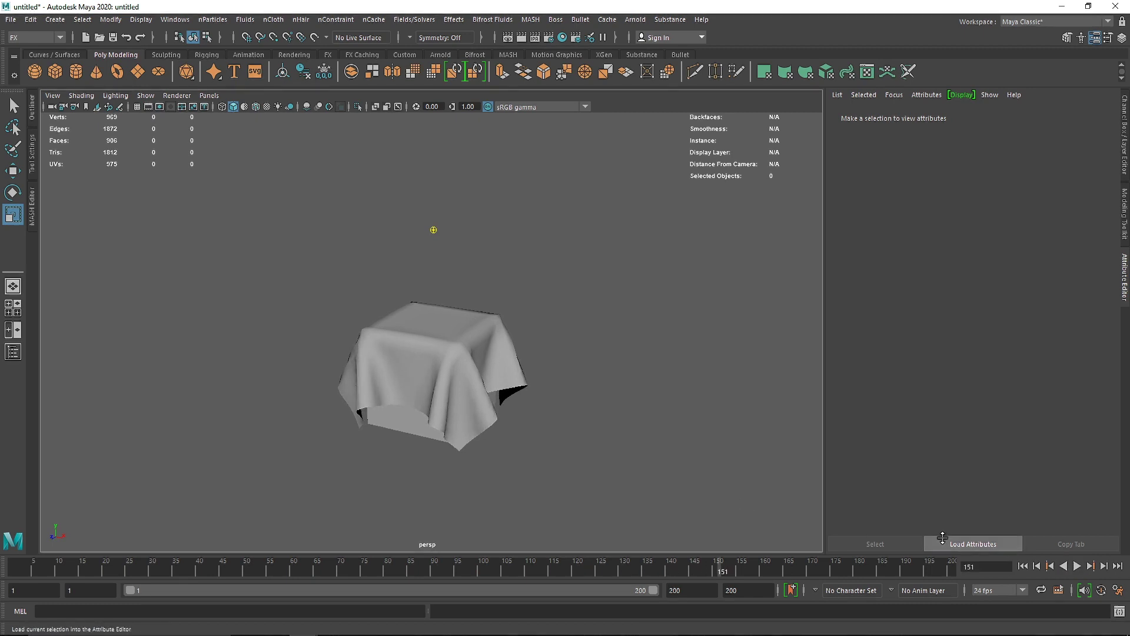
- Set the draped plane's Subdivisions Width and Subdivisions Height to 50 in its polyPlane1 attributes and deselect it
click(419, 411)
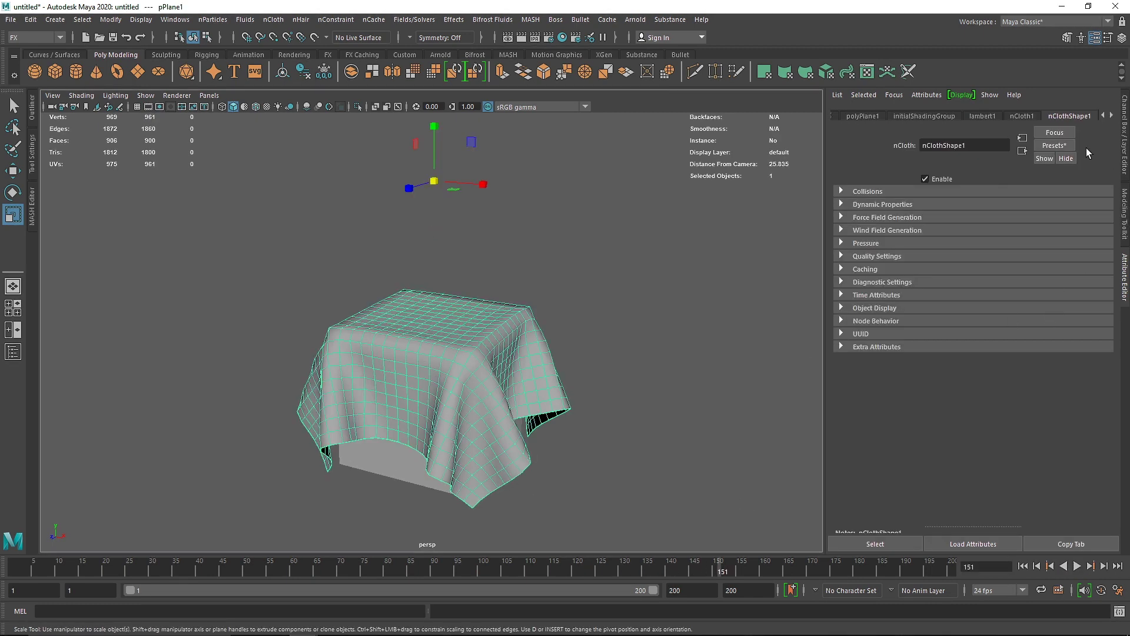
click(878, 115)
drag(940, 221, 895, 226)
text(50)
key(Tab)
text(50)
click(651, 312)
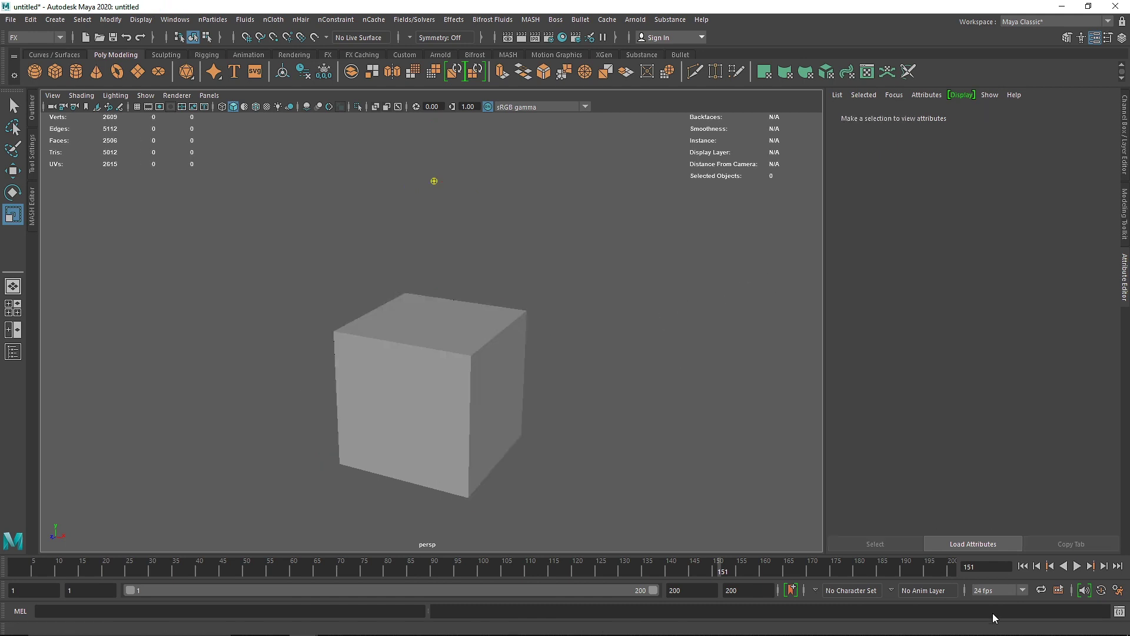
- Replay the drop from the first frame, stop it once the cloth reaches the cube's sides, and examine the drape from around the cube
click(1023, 566)
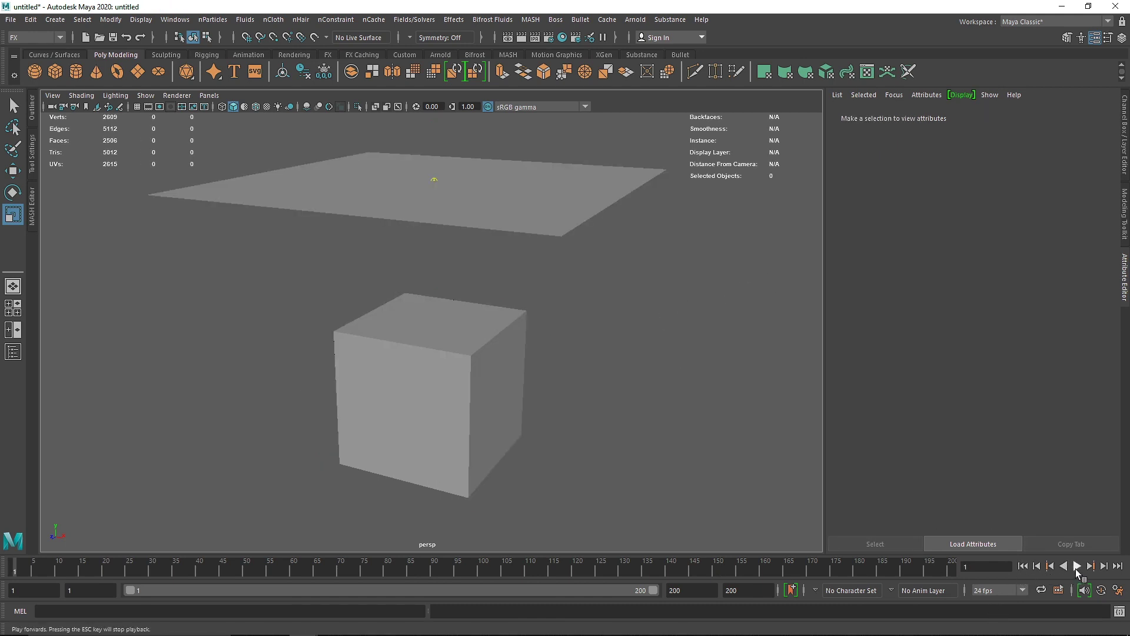
click(1077, 566)
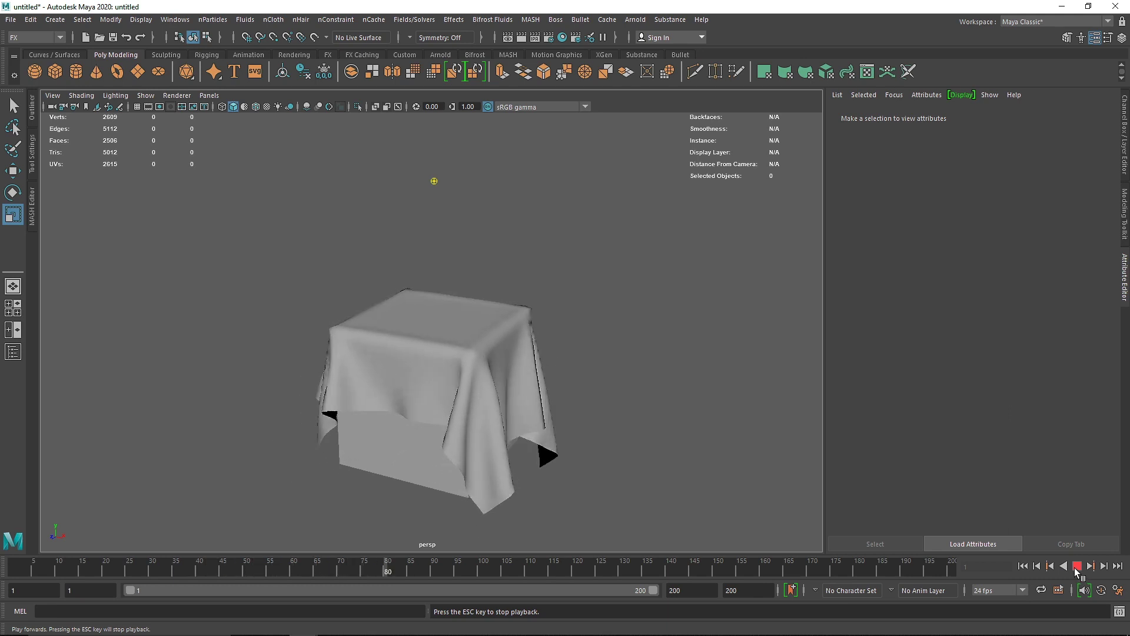
click(1077, 566)
alt+drag(595, 471, 532, 466)
alt+drag(387, 426, 622, 475)
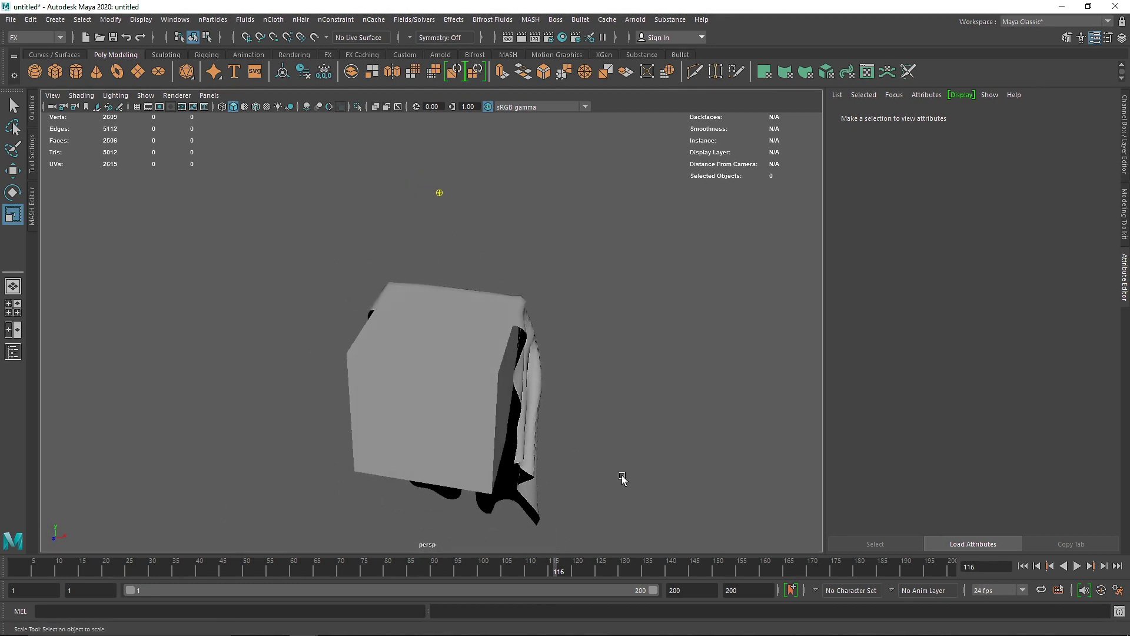
- Rewind to the first frame, select the cloth plane, and look over its nCloth1, time1 and nucleus1 attributes, including Gravity
click(1024, 565)
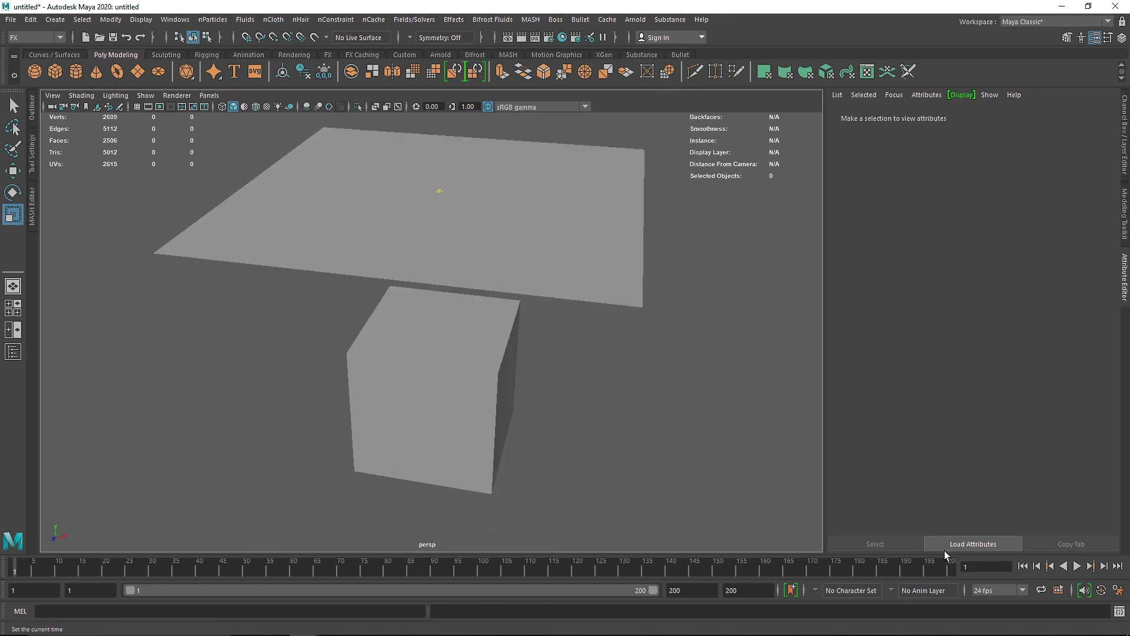
alt+drag(504, 426, 511, 430)
click(504, 259)
alt+drag(504, 259, 445, 253)
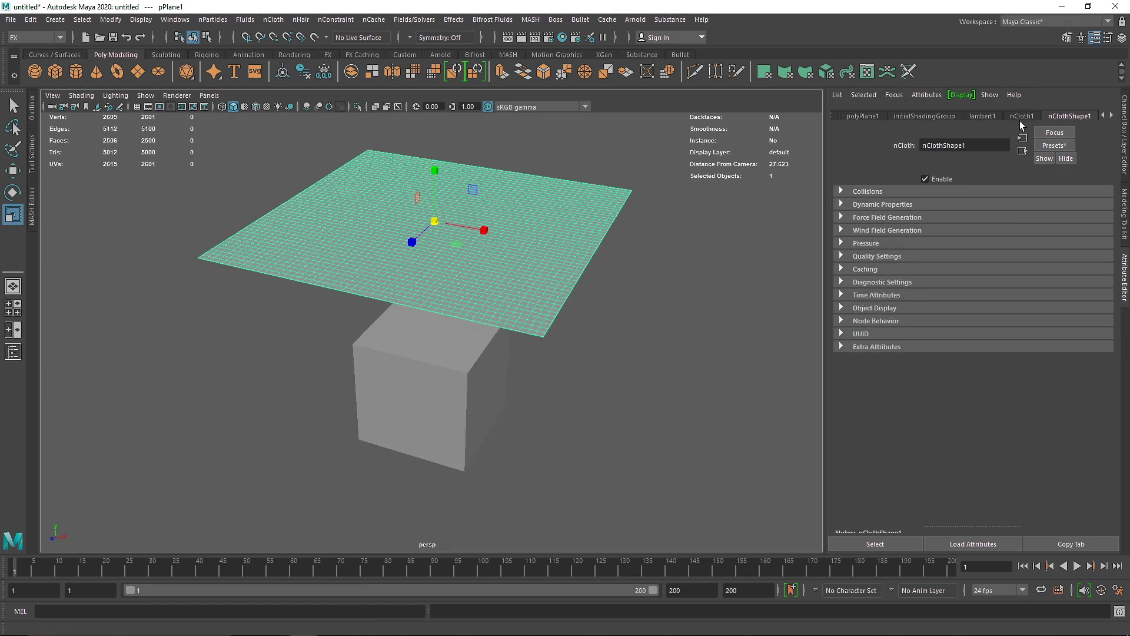
click(1021, 116)
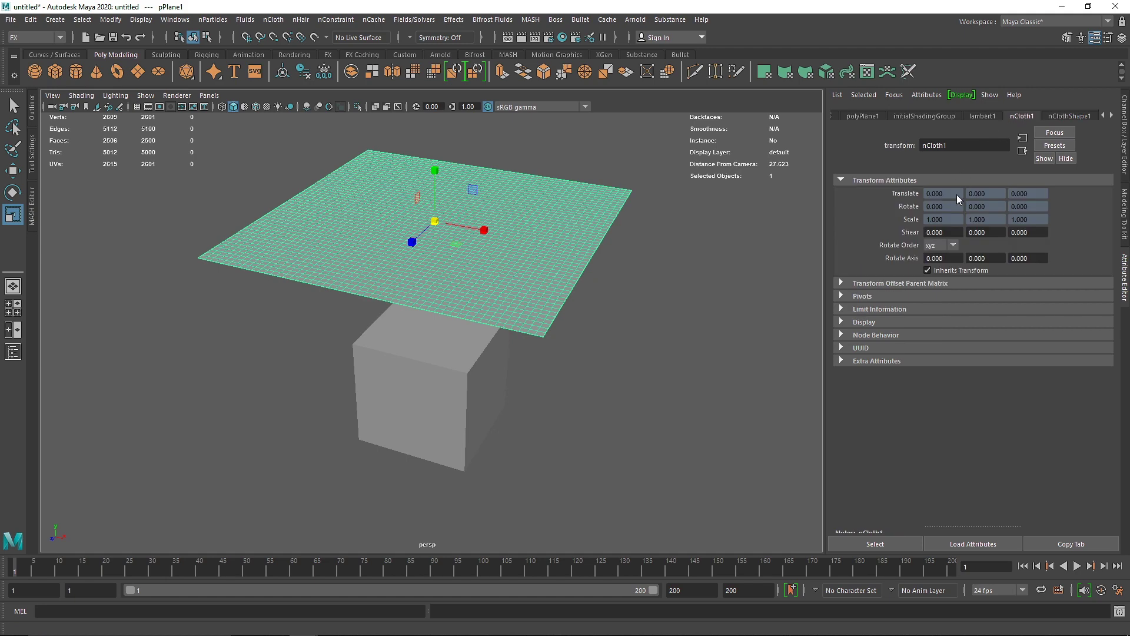
scroll(995, 118, down, 3)
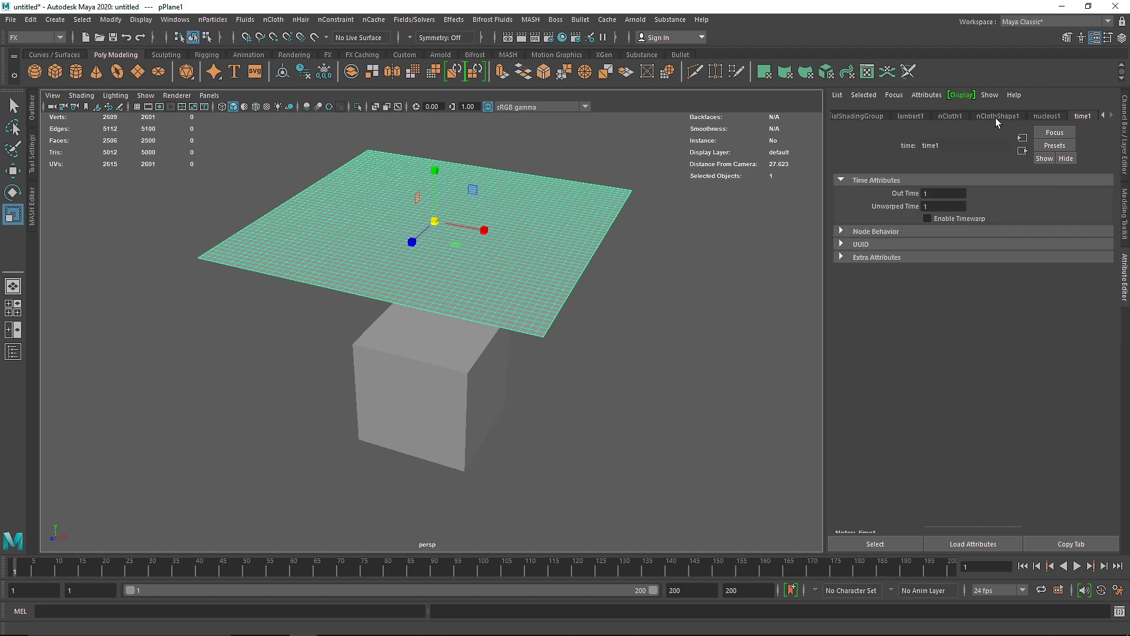
scroll(995, 118, up, 1)
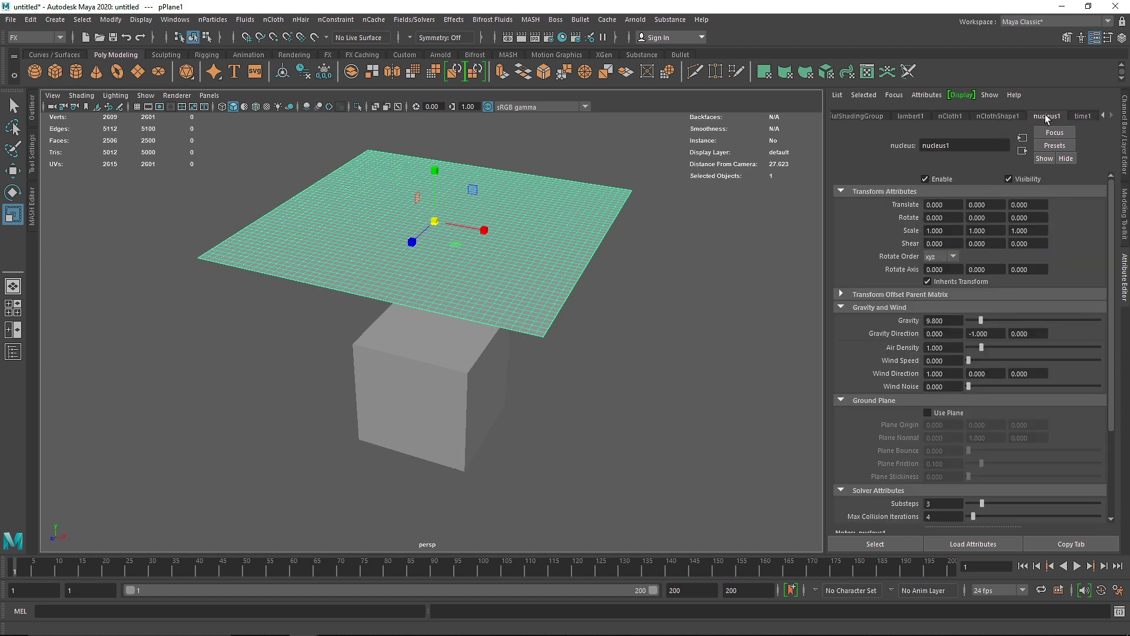
double_click(947, 320)
- Show the Collisions attributes of nClothShape1 and run the simulation to frame 10
click(1000, 116)
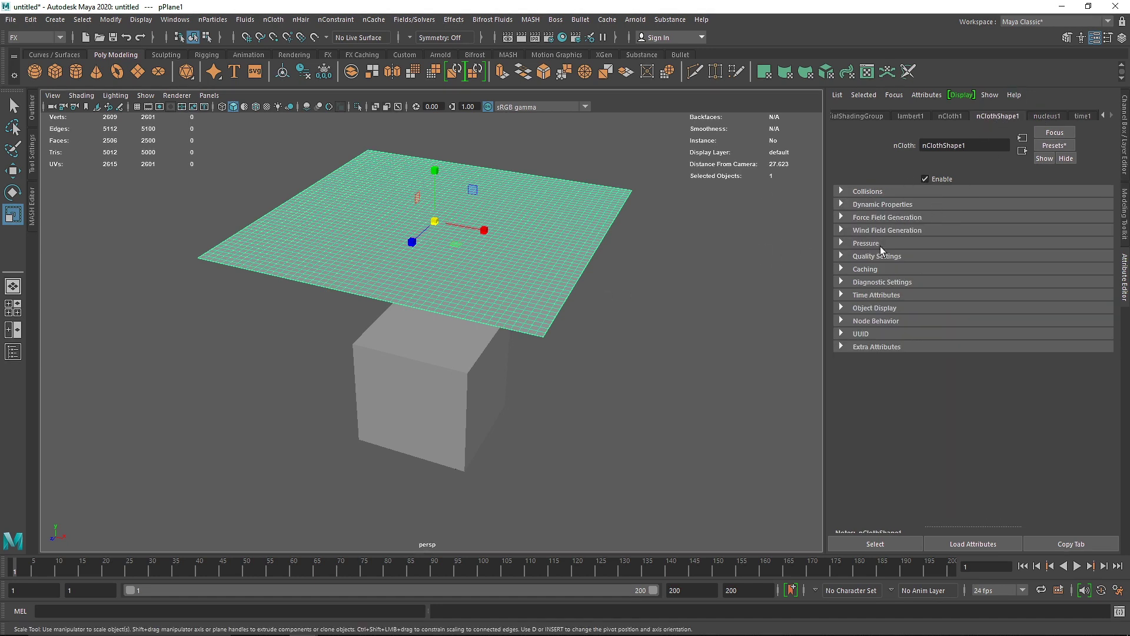
click(869, 192)
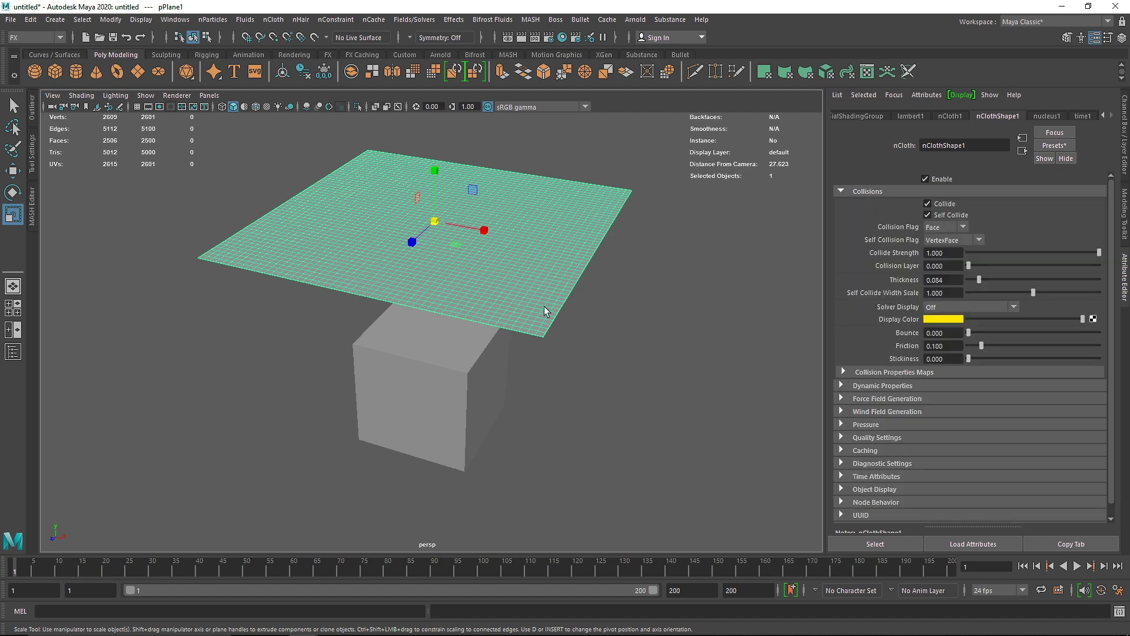
scroll(453, 353, up, 6)
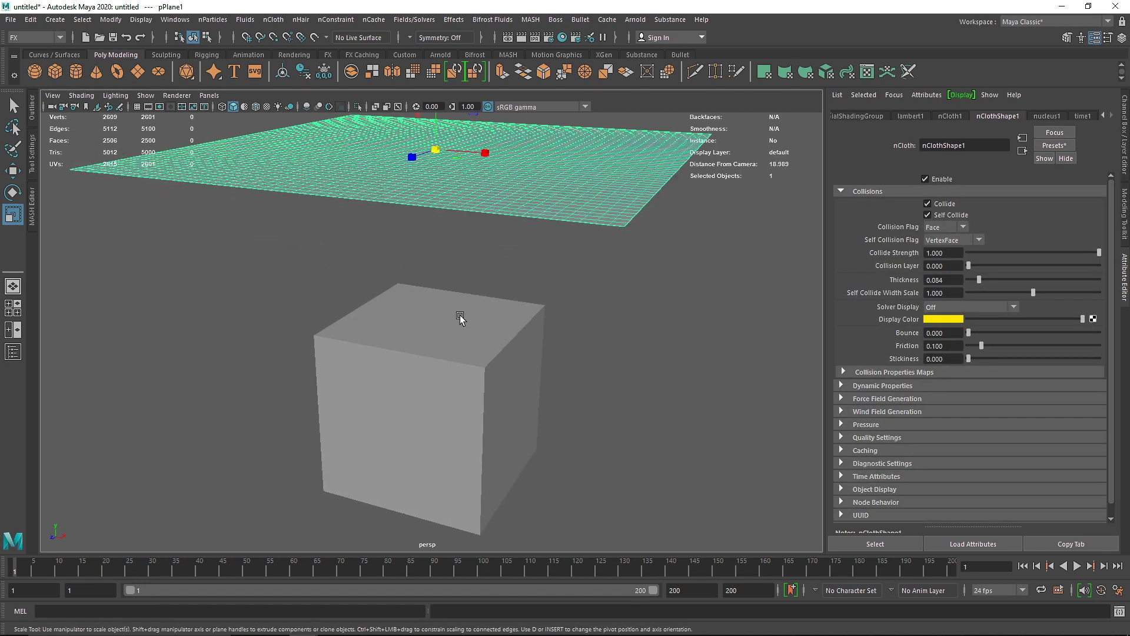
click(1077, 567)
click(1077, 567)
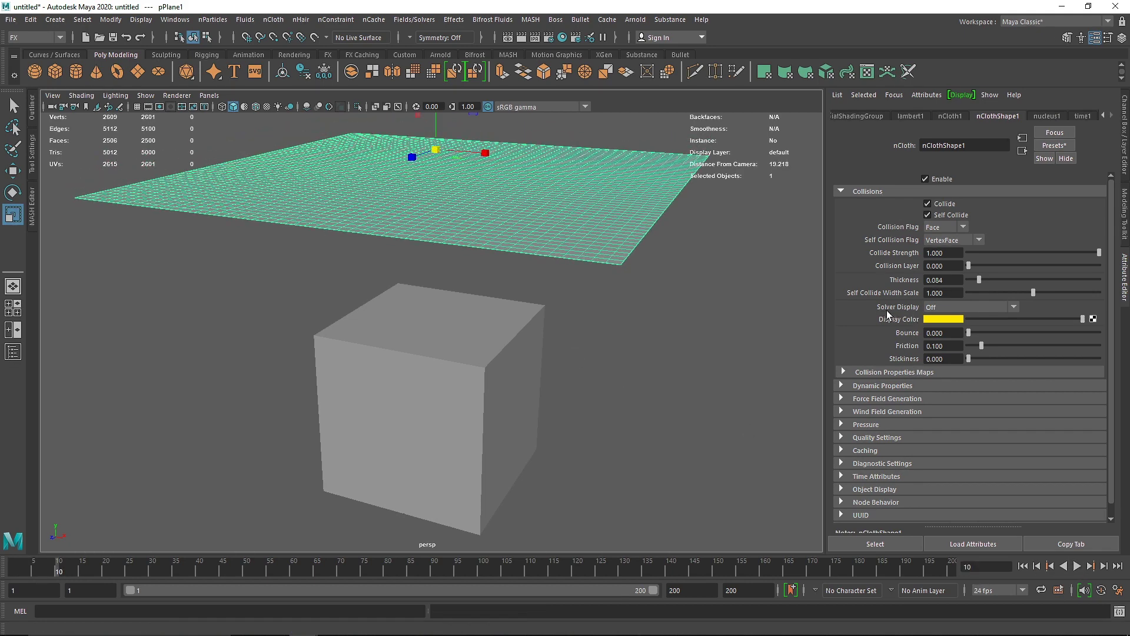
- Set the cloth's Solver Display to Collision Thickness and examine the thickness along its edges and corner
click(938, 307)
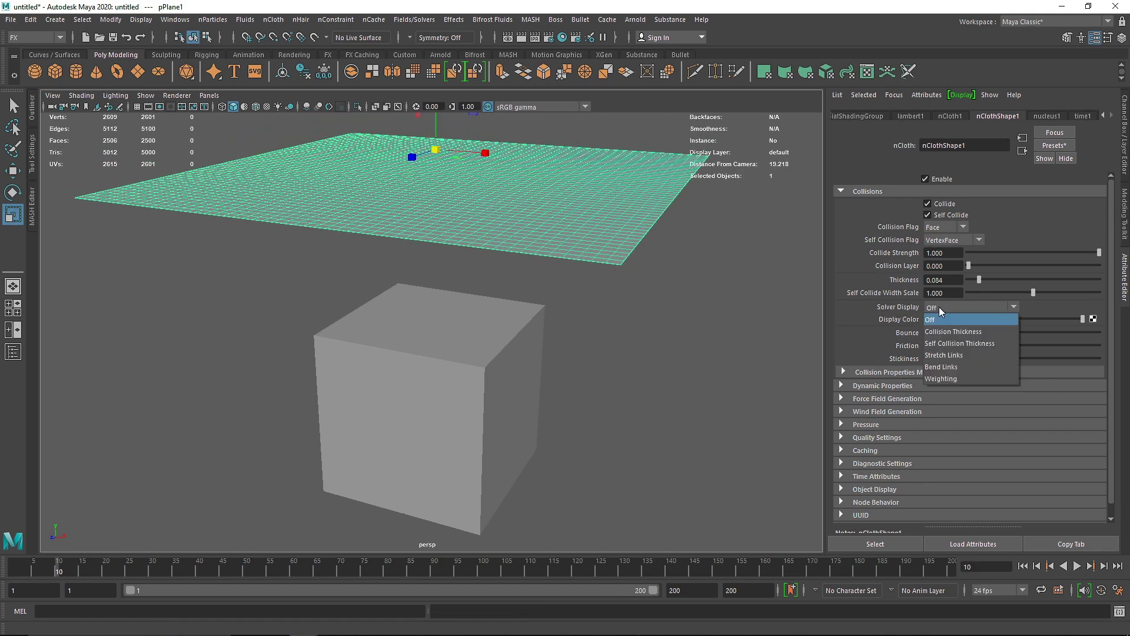
click(965, 331)
alt+drag(636, 316, 512, 237)
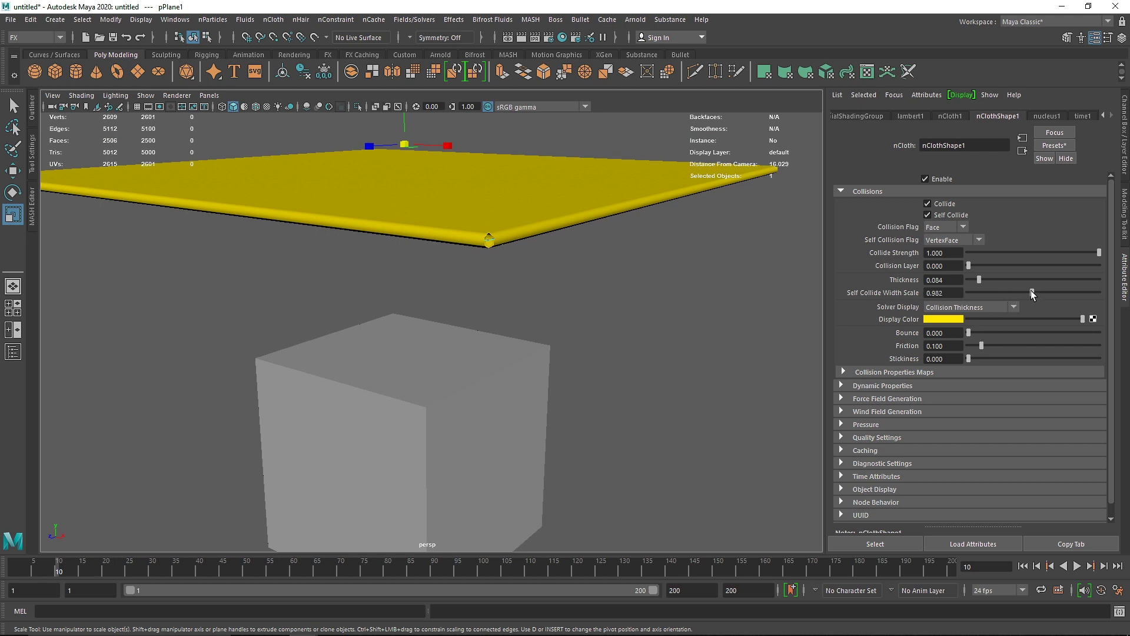
- Switch Solver Display to Self Collision Thickness and reduce the cloth's Self Collide Width Scale to 0.150
drag(1023, 294, 984, 294)
click(968, 307)
click(987, 343)
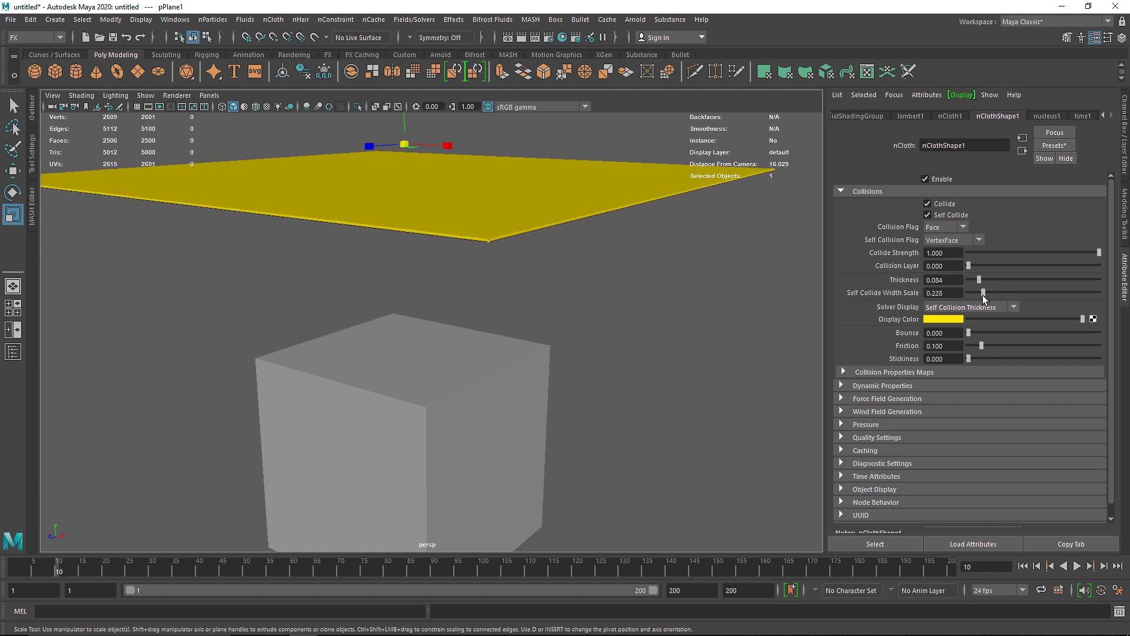
drag(982, 294, 977, 295)
mouse_move(559, 266)
alt+mouse_down()
mouse_move(557, 237)
mouse_move(558, 277)
mouse_move(551, 263)
alt+mouse_up()
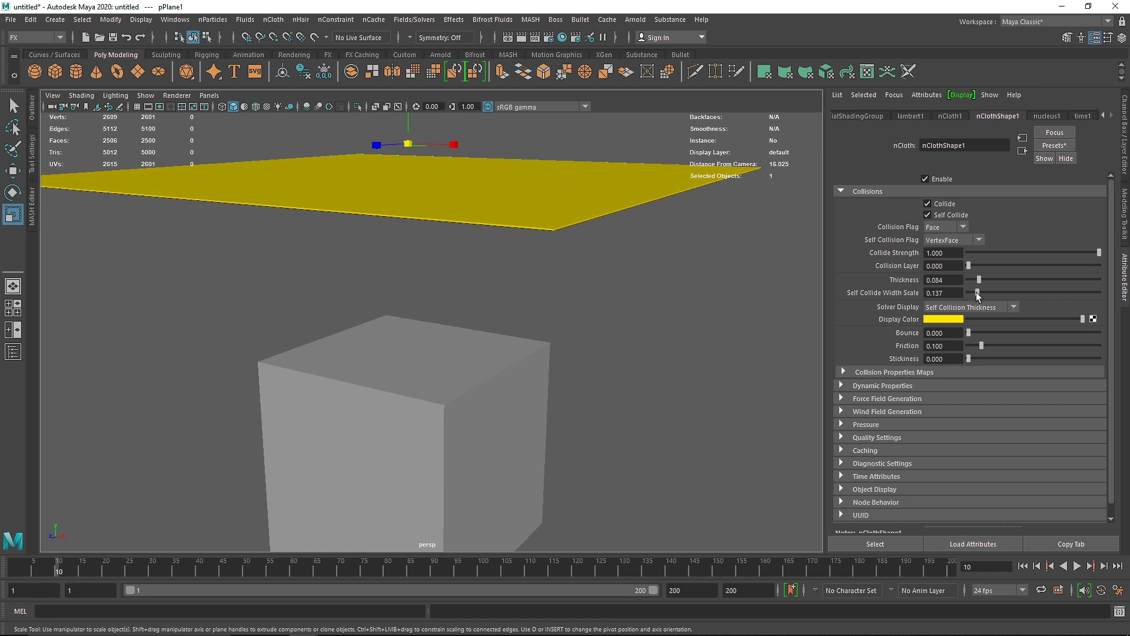
click(946, 294)
- Switch Solver Display to Stretch Links, replay the drop from the start to frame 49, and examine the links on the draped cloth
click(951, 307)
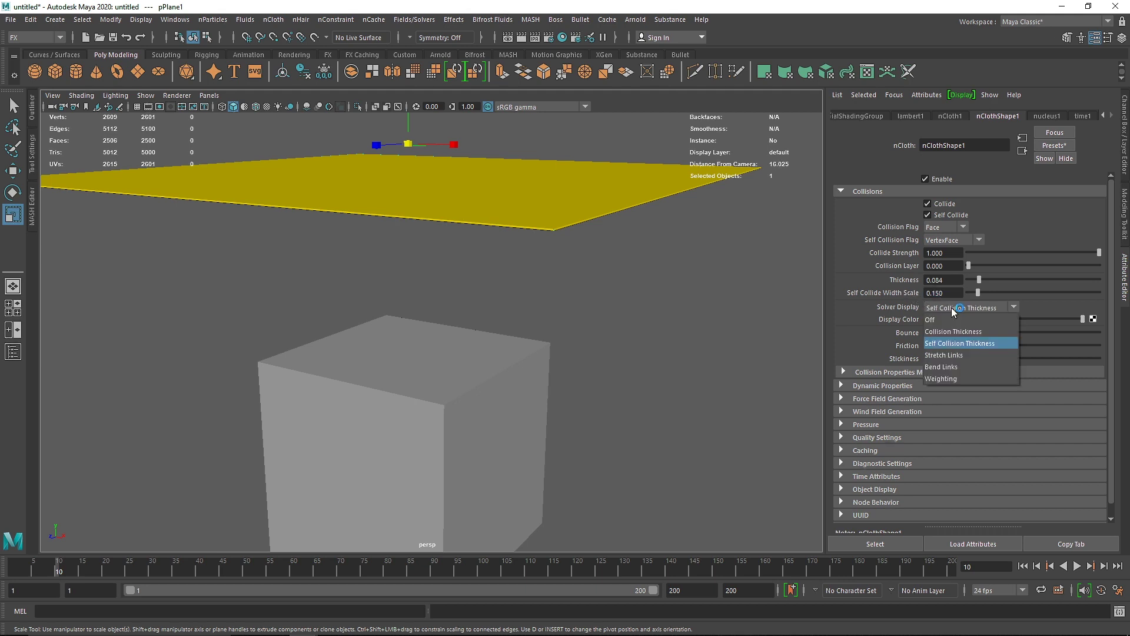
click(977, 354)
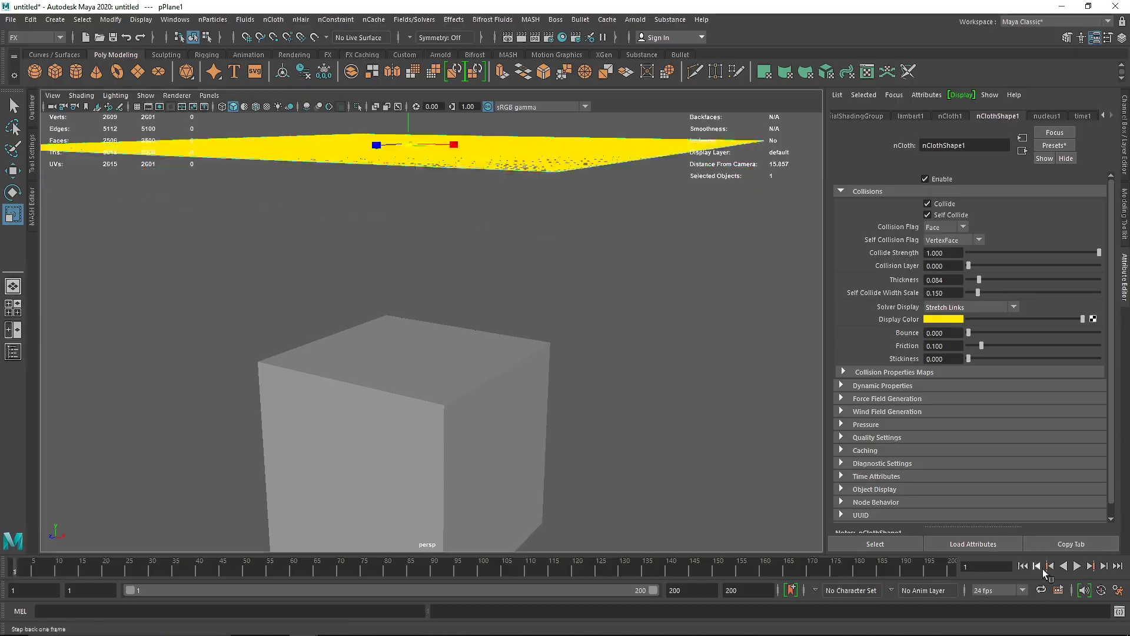
click(1077, 565)
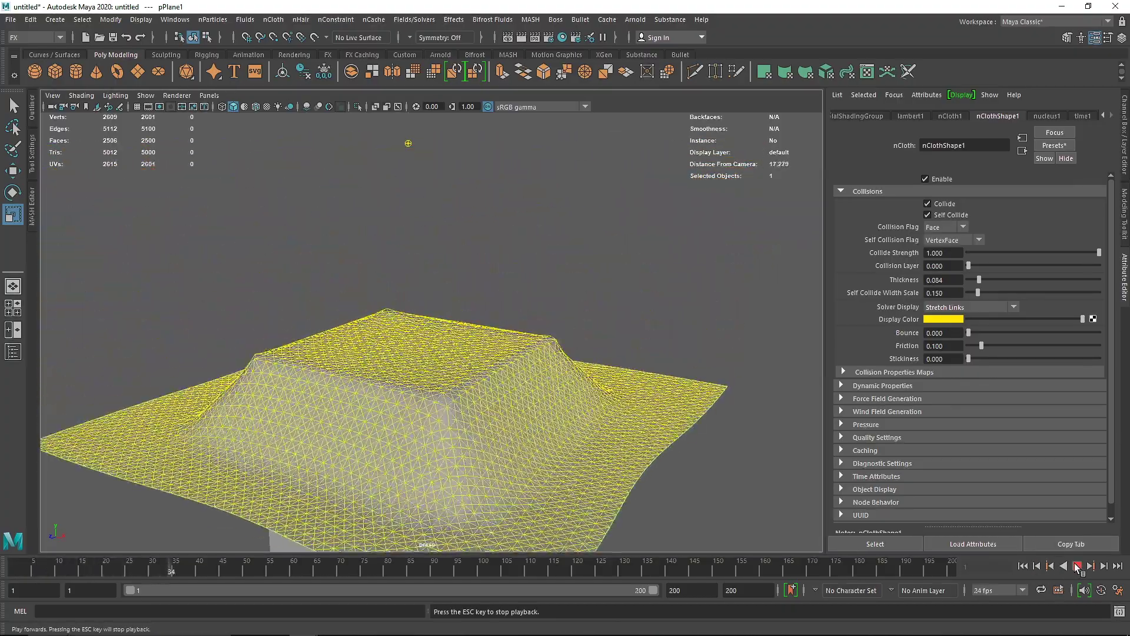
click(1078, 566)
alt+drag(450, 415, 500, 426)
scroll(522, 443, up, 5)
alt+drag(450, 356, 560, 412)
- Change the cloth's solver Display Color to cyan and check it on the draped mesh
click(953, 318)
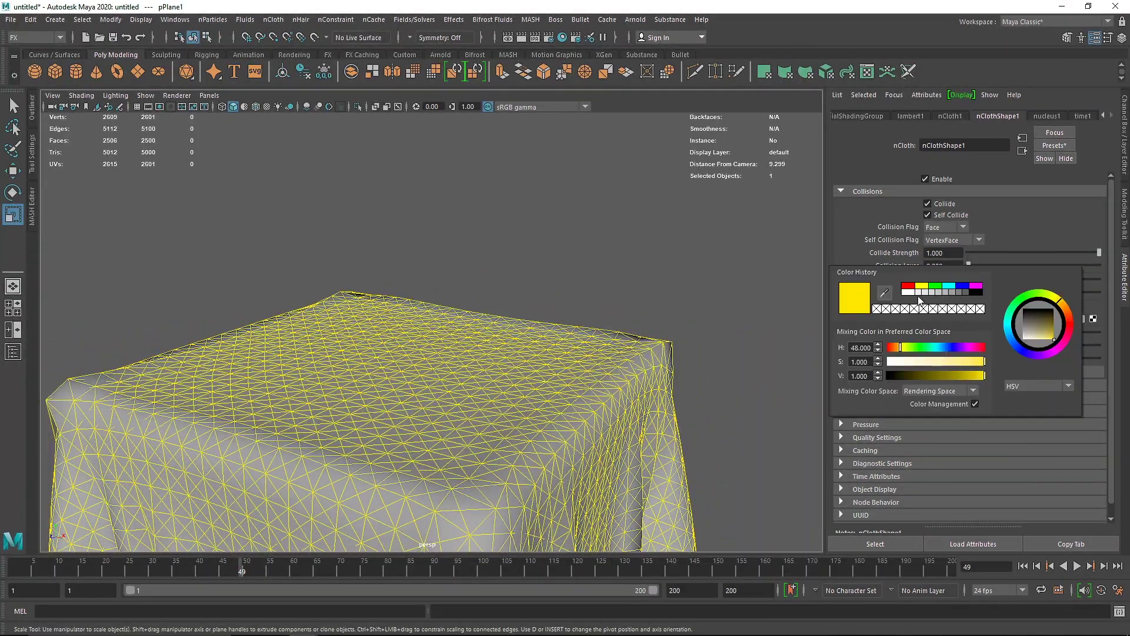
click(936, 285)
click(948, 286)
alt+drag(595, 396, 575, 383)
- Switch Solver Display to Weighting and examine the draped cloth with it
click(964, 307)
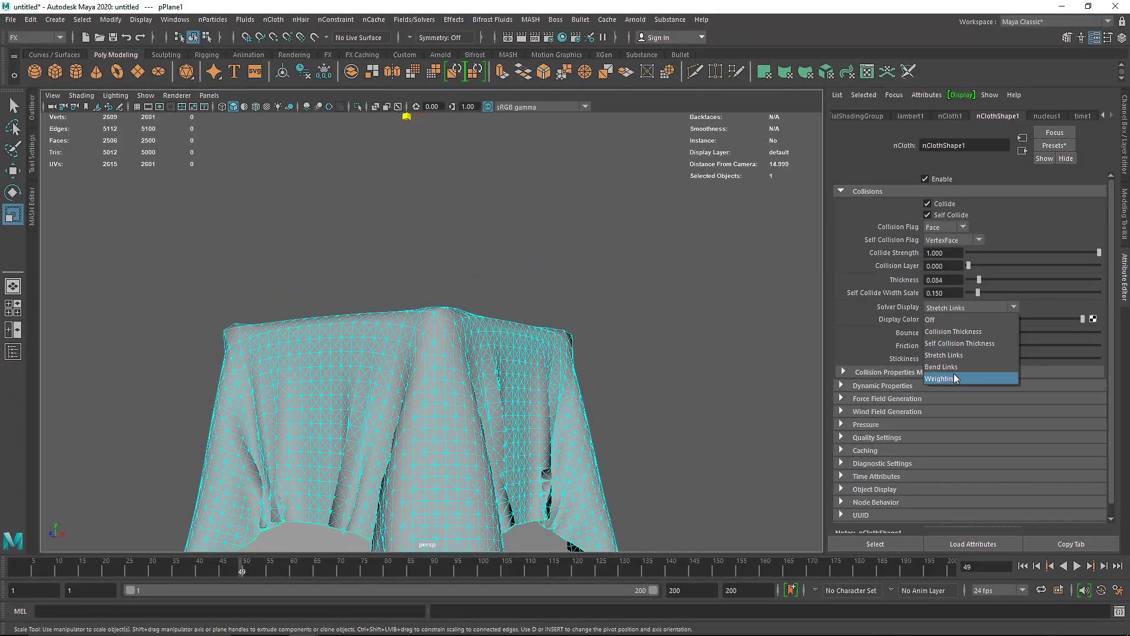
click(954, 374)
click(965, 307)
click(957, 378)
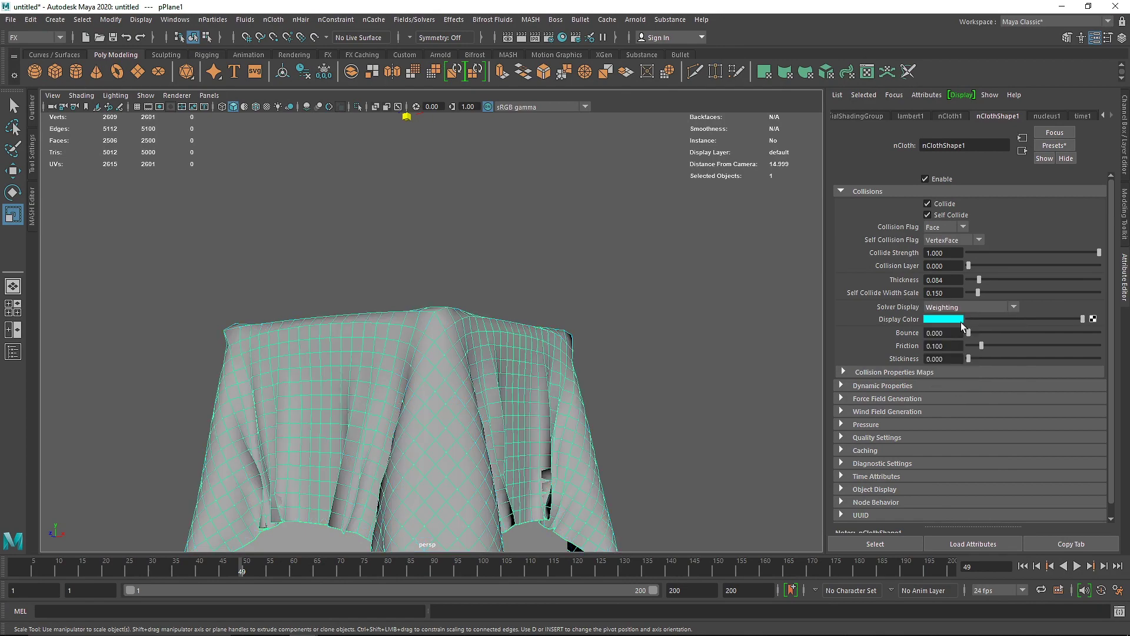
alt+drag(596, 374, 592, 353)
- Turn off the cloth's Solver Display and rewind the simulation to frame 1
click(962, 307)
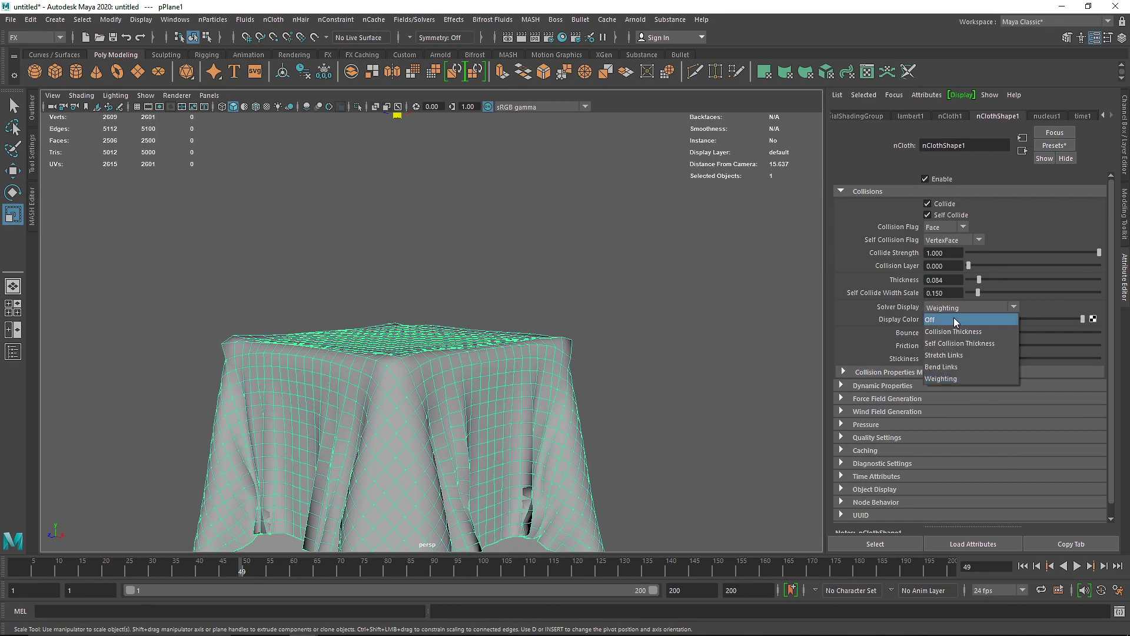
click(953, 320)
click(945, 335)
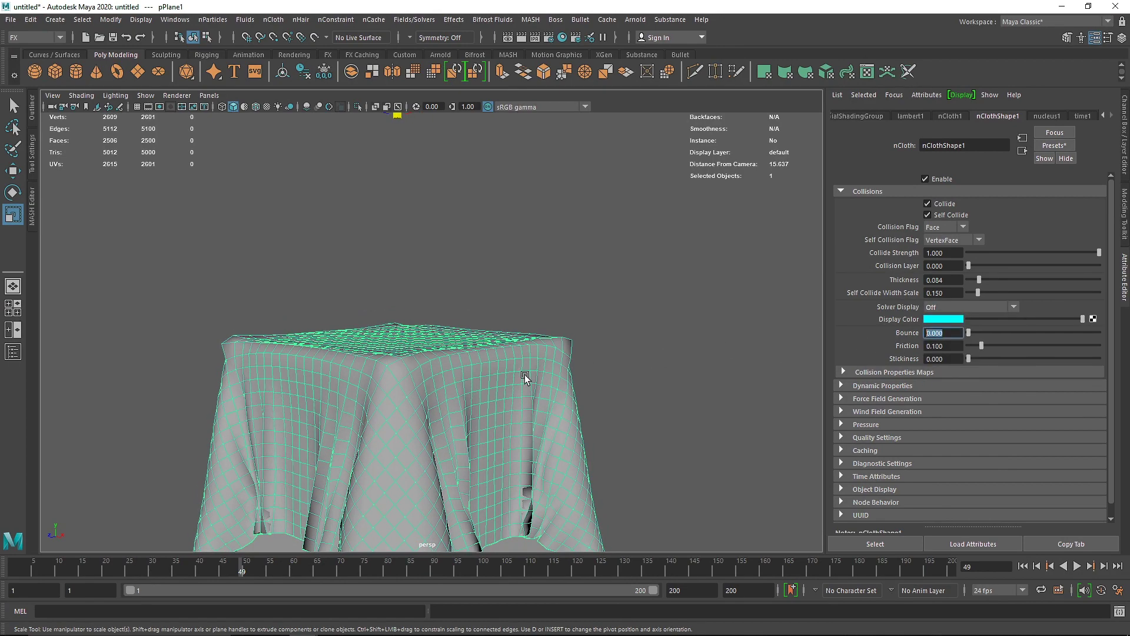
alt+drag(523, 373, 535, 382)
scroll(536, 381, down, 4)
alt+middle_drag(535, 382, 570, 348)
click(1024, 565)
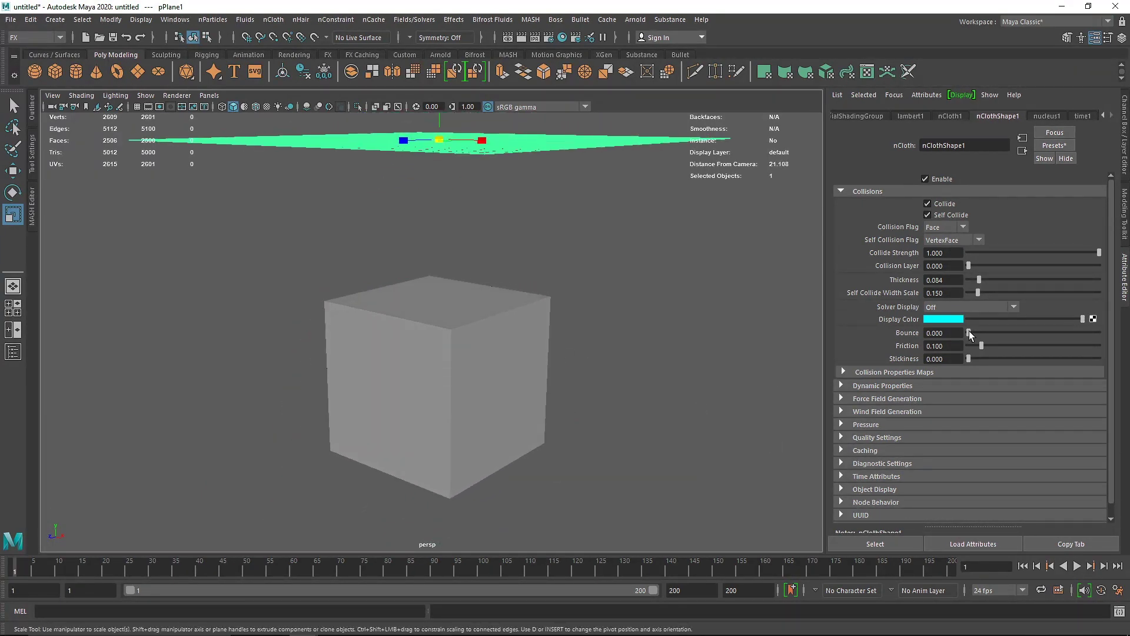
- Check the collision attributes of the cube's rigid shape and return to those of the cloth plane
drag(969, 331, 984, 331)
click(556, 316)
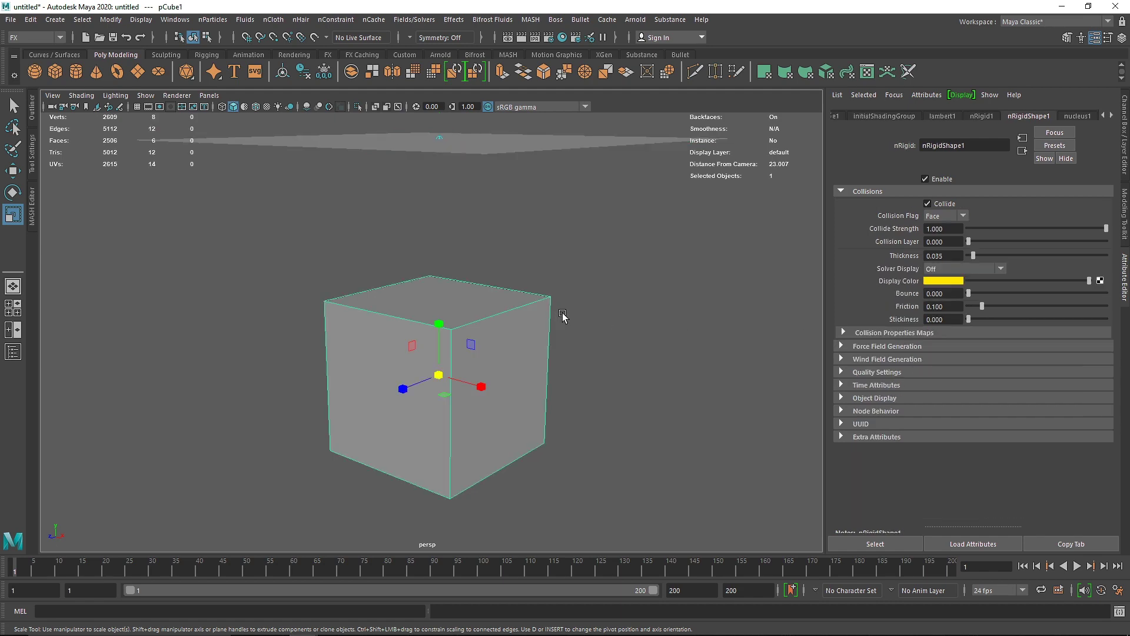
click(483, 154)
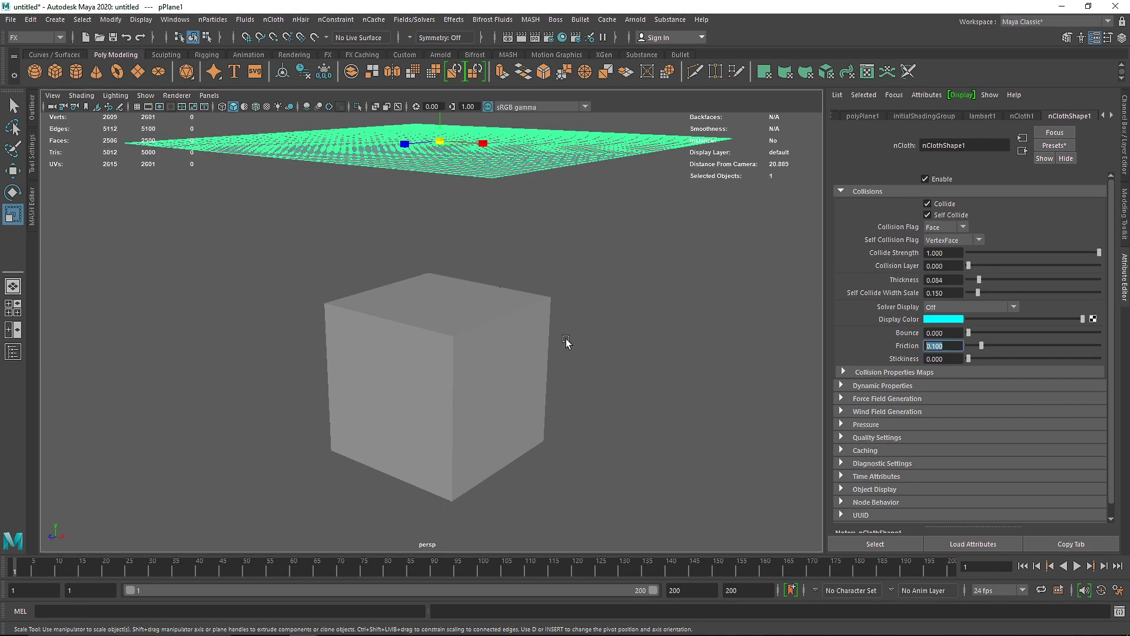
scroll(621, 293, down, 5)
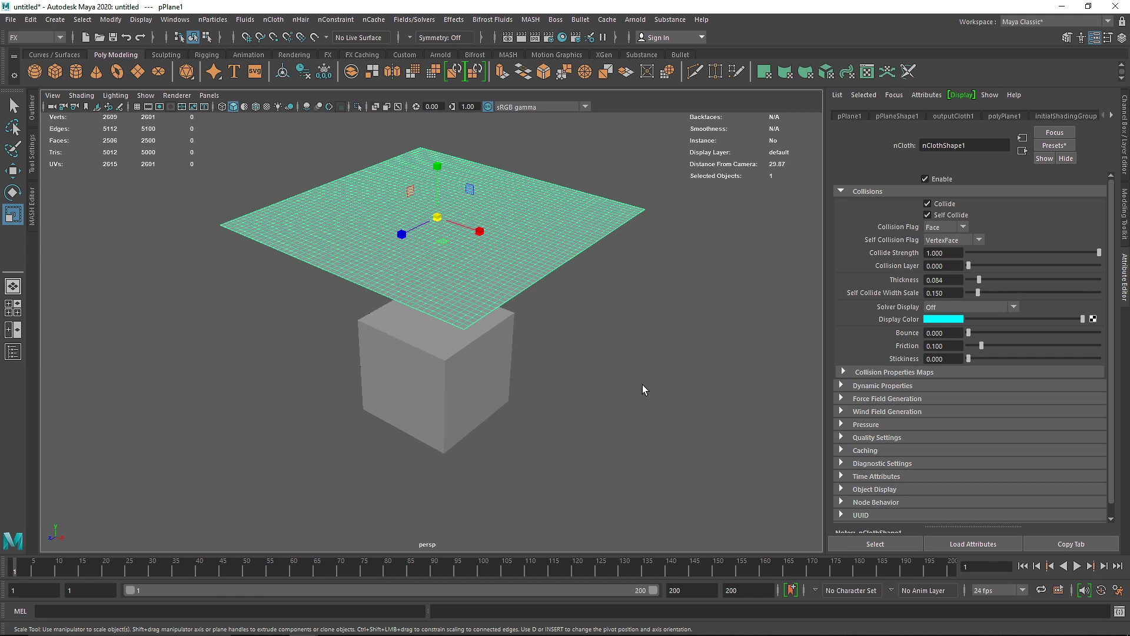
- Set the cloth's Friction to 0.2 and play the drop up to frame 116 to check how the cloth slides on the cube
double_click(950, 346)
text(0.2)
key(Return)
click(1077, 566)
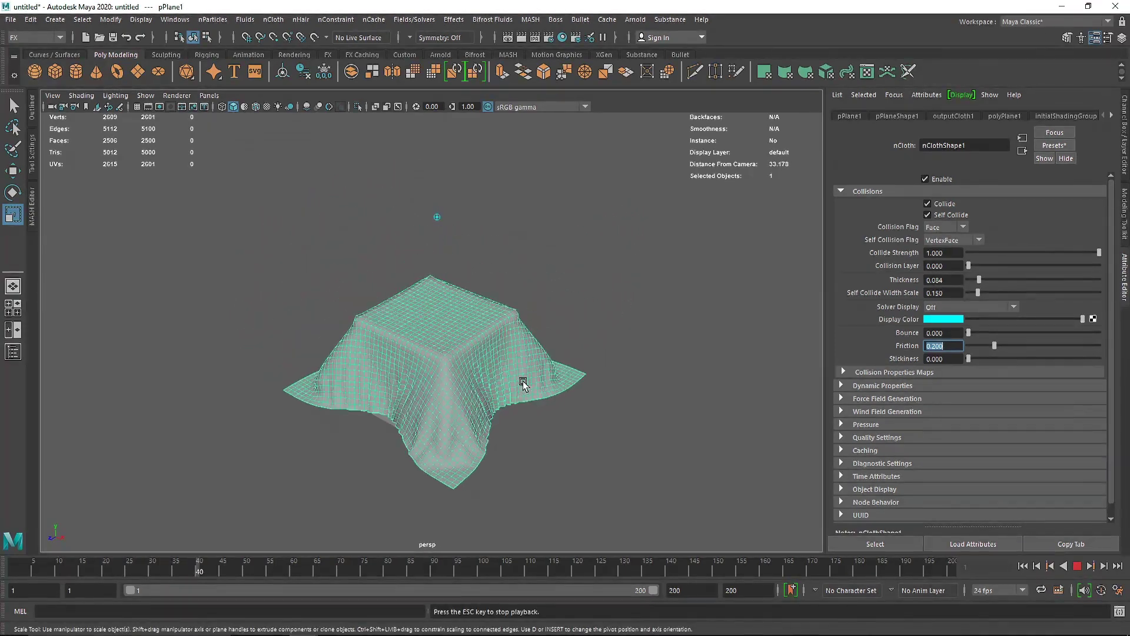
click(565, 416)
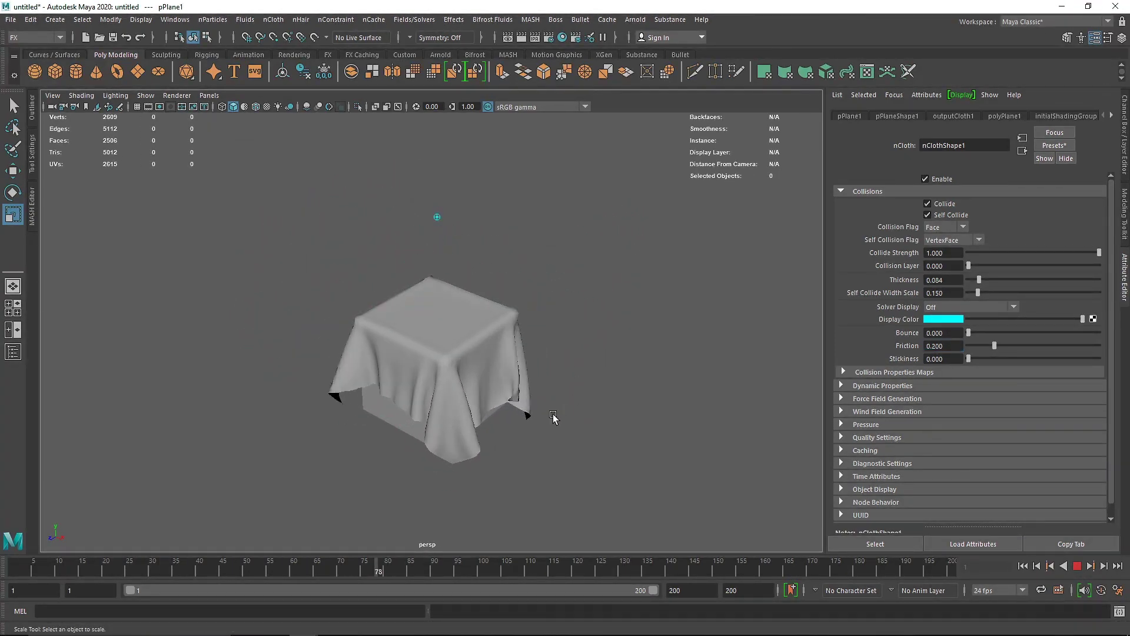
alt+drag(550, 418, 569, 410)
key(Escape)
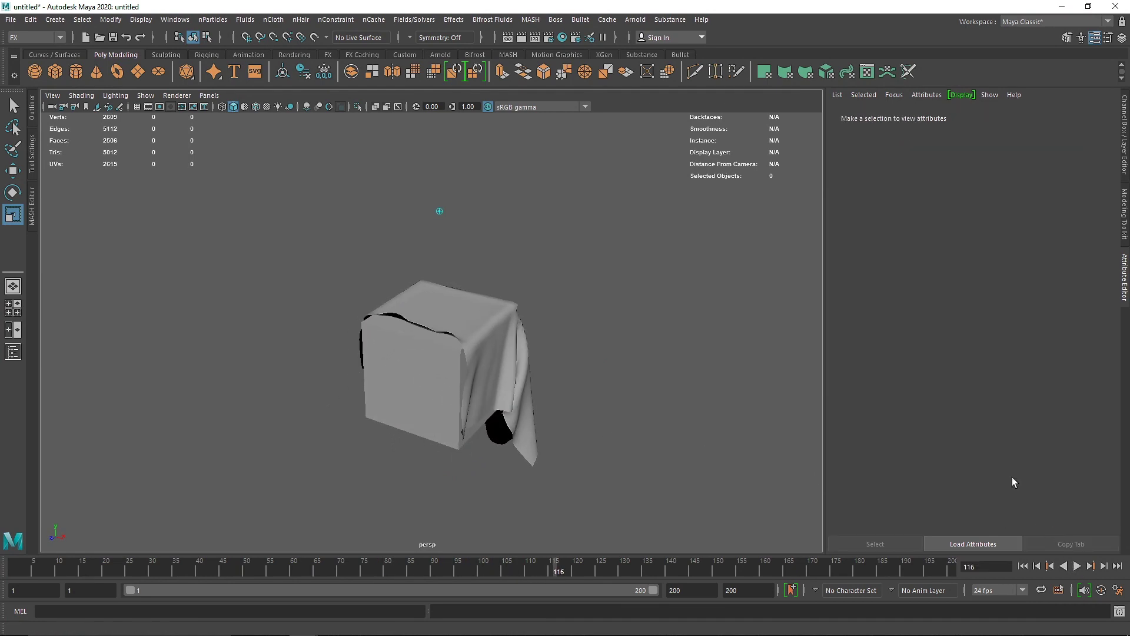
- Set the cloth's Friction to 0.5 and replay the drop from the start to frame 168 while examining the drape
click(436, 305)
double_click(942, 346)
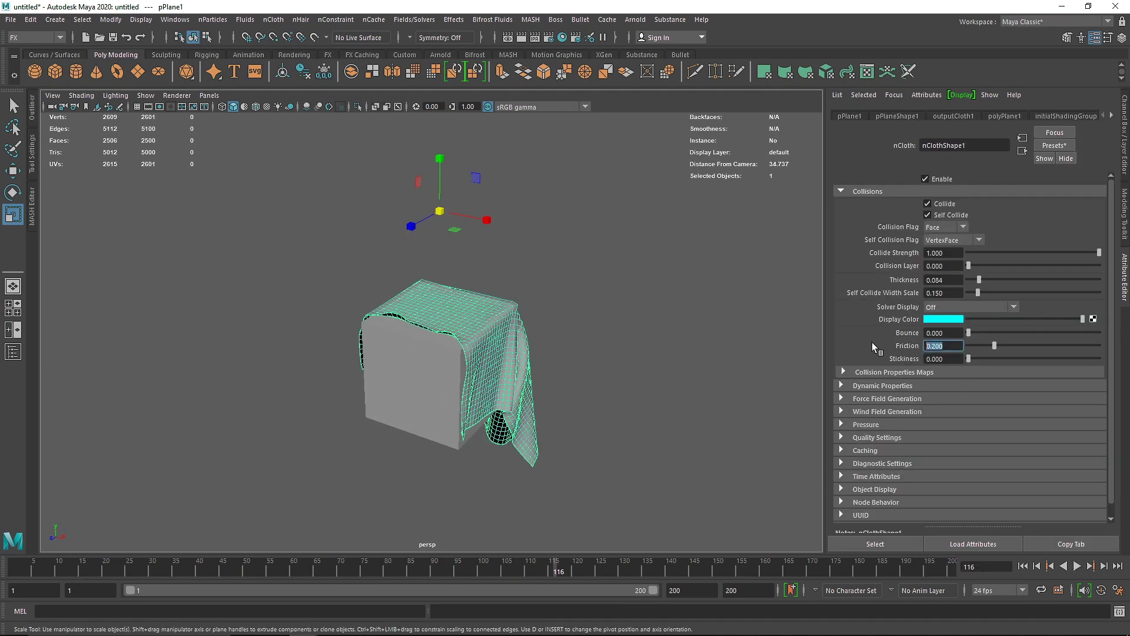
text(0.5)
key(Return)
click(1025, 567)
click(1077, 566)
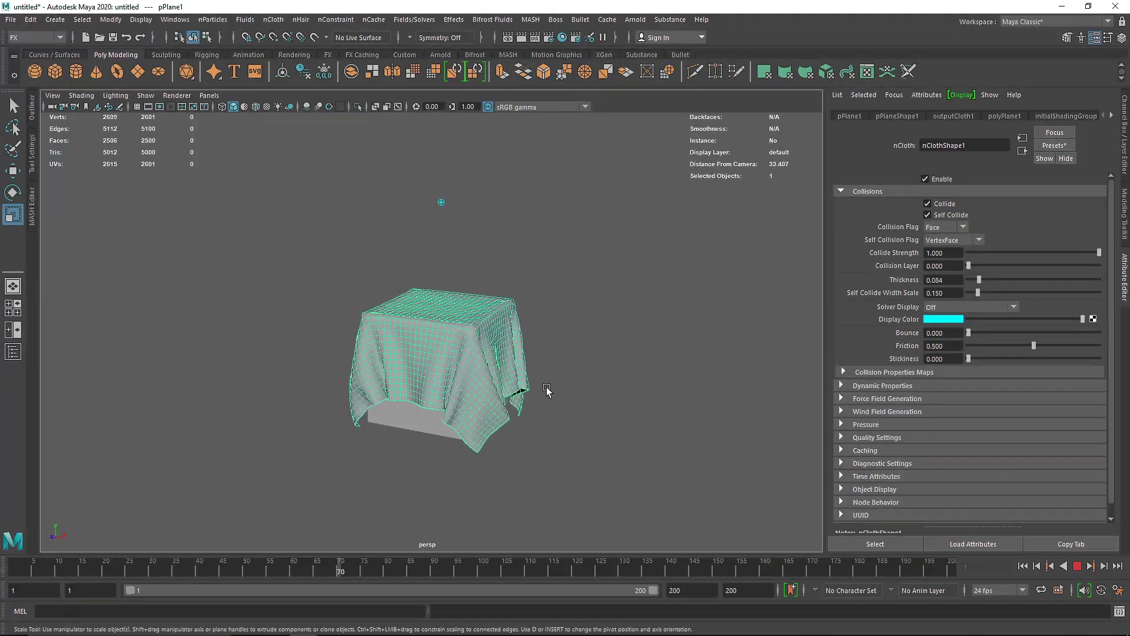
scroll(548, 393, up, 4)
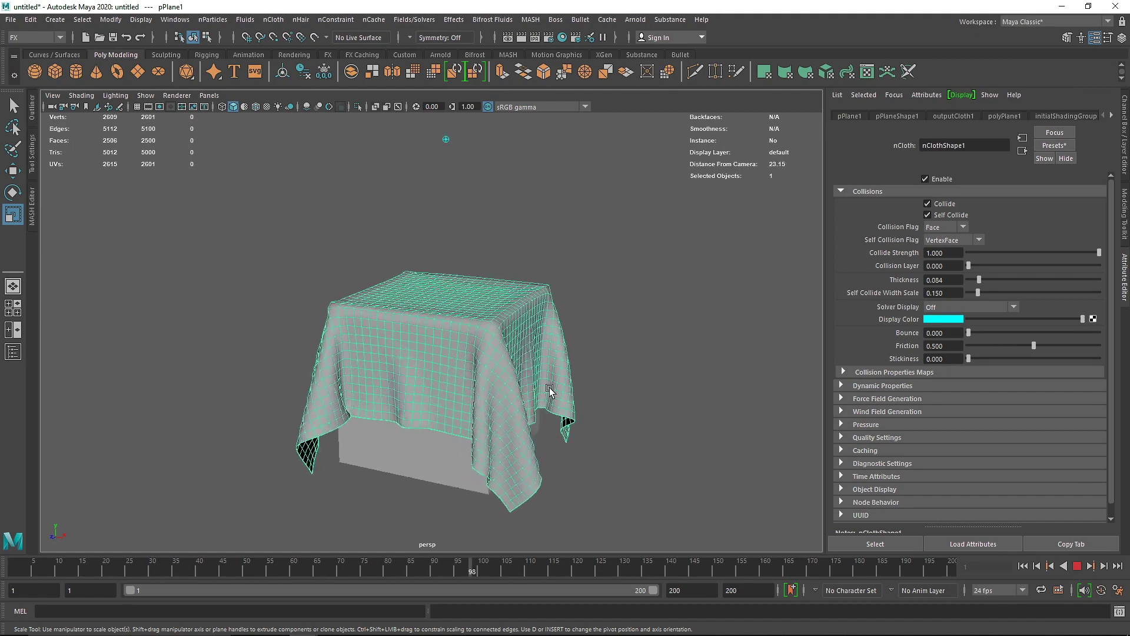
mouse_move(624, 391)
alt+mouse_down()
mouse_move(592, 388)
mouse_move(629, 386)
alt+mouse_up()
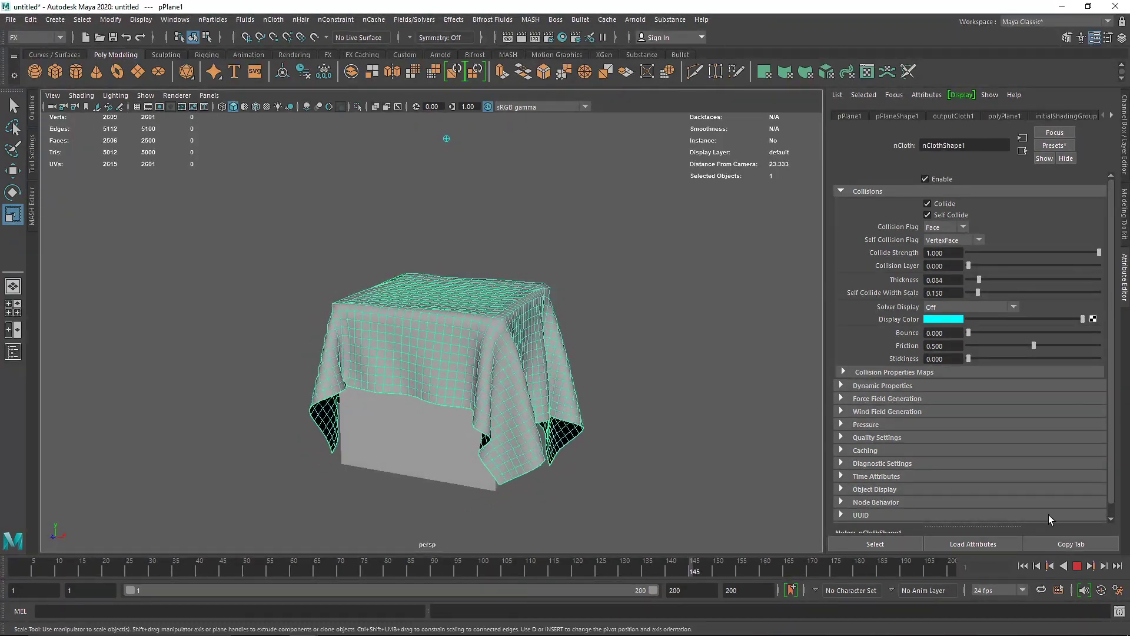
click(1079, 568)
- Raise the cloth's Friction to 0.8, replay the drop from frame 1, and examine the drape from several sides
click(942, 346)
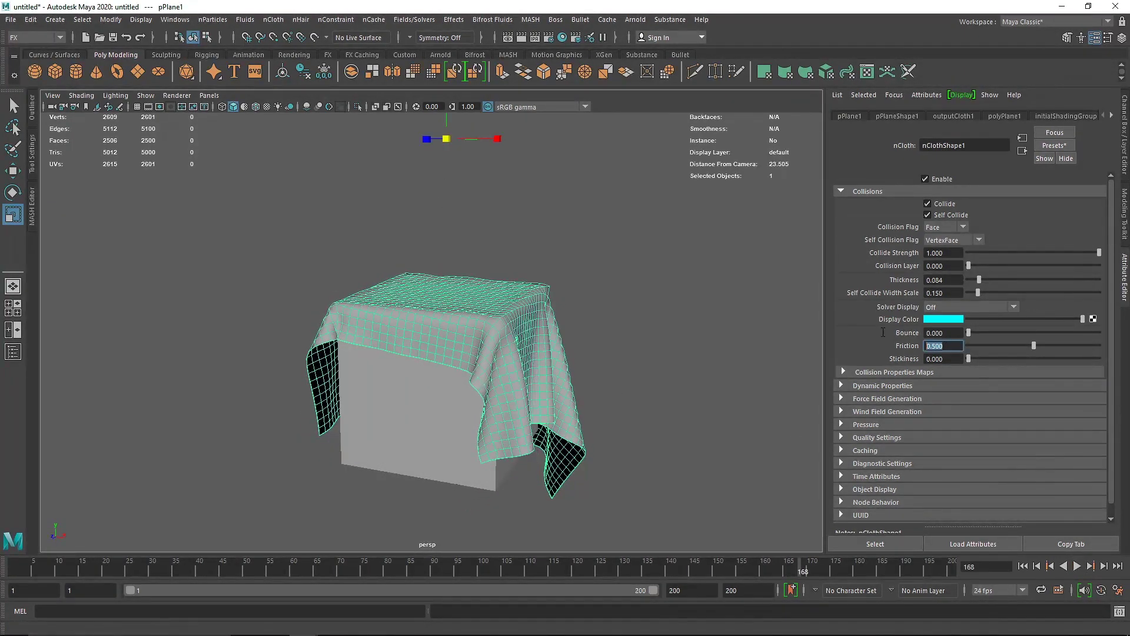
text(.8)
key(Return)
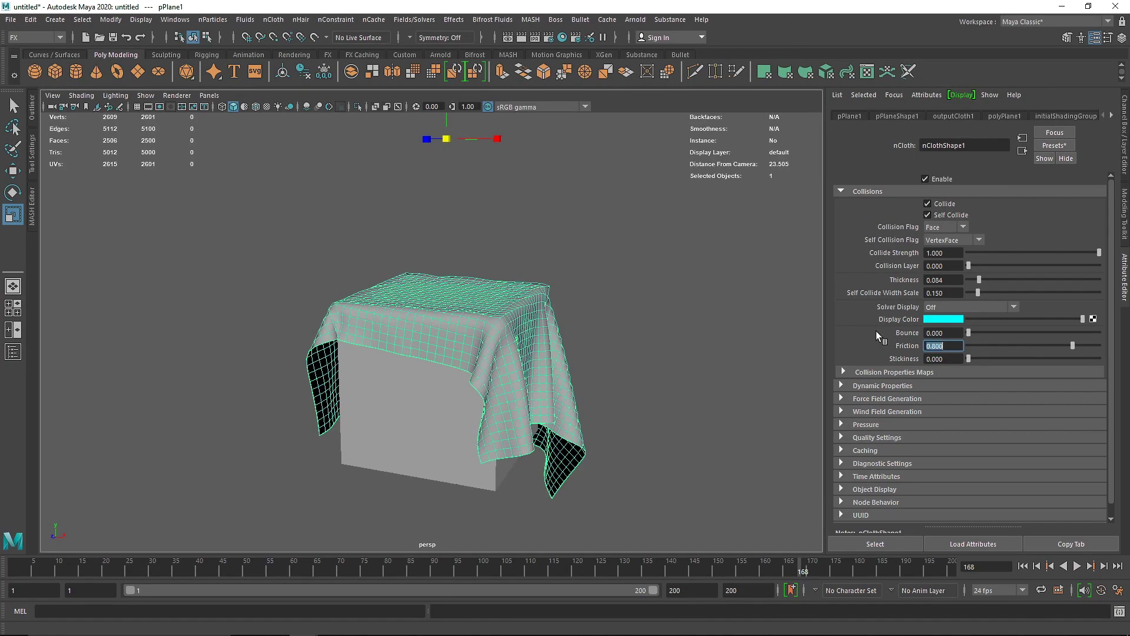
click(1023, 566)
click(1075, 567)
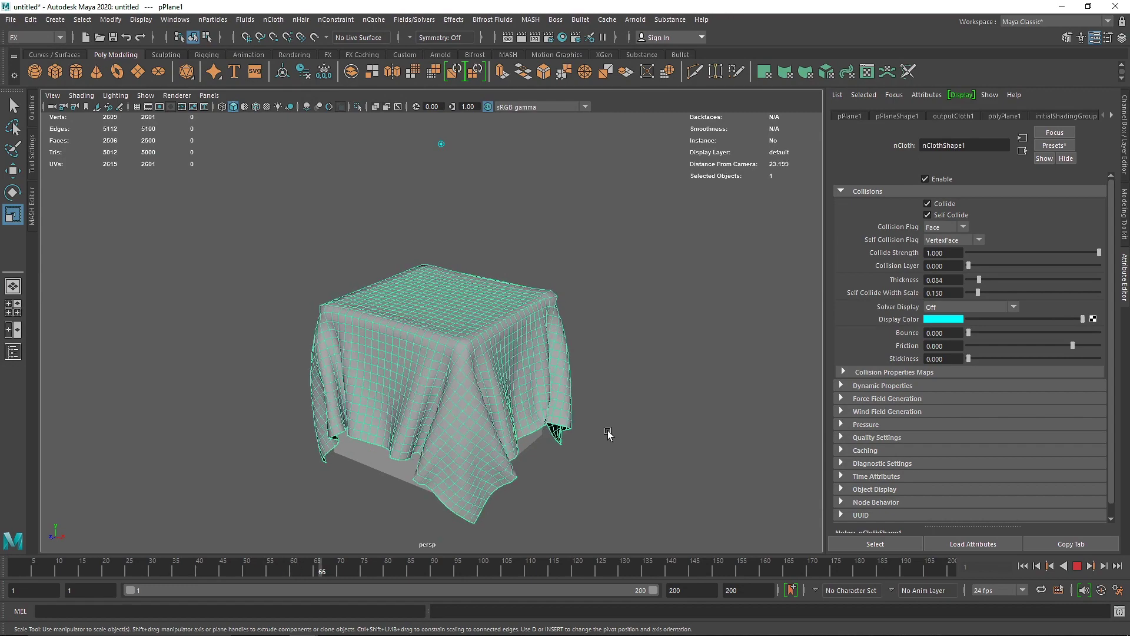
alt+drag(615, 433, 697, 432)
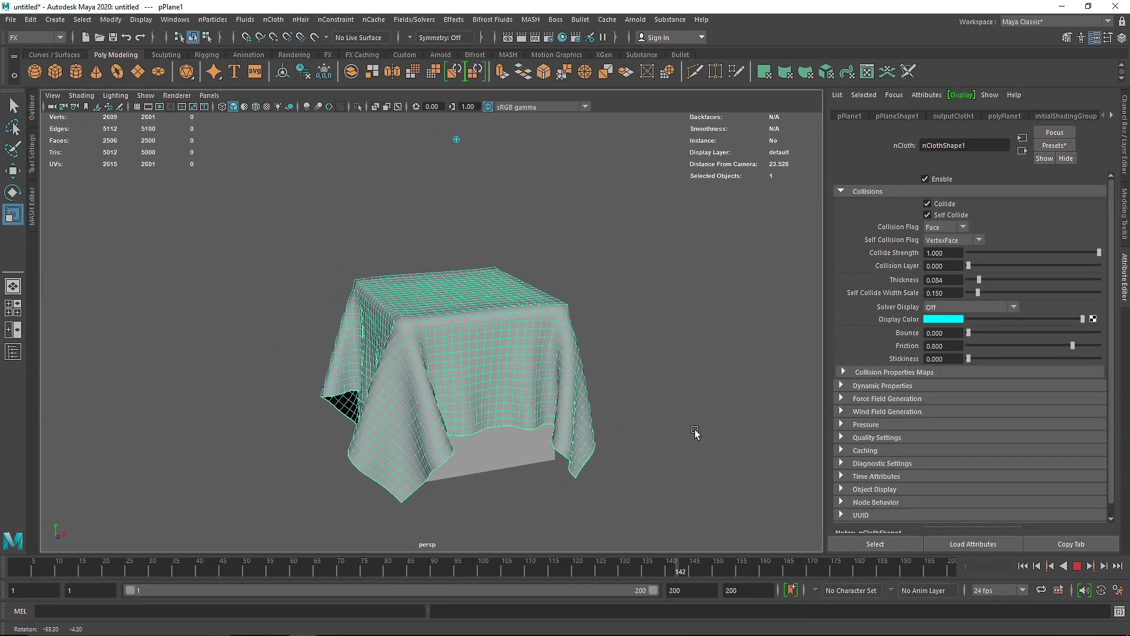
alt+drag(625, 434, 612, 433)
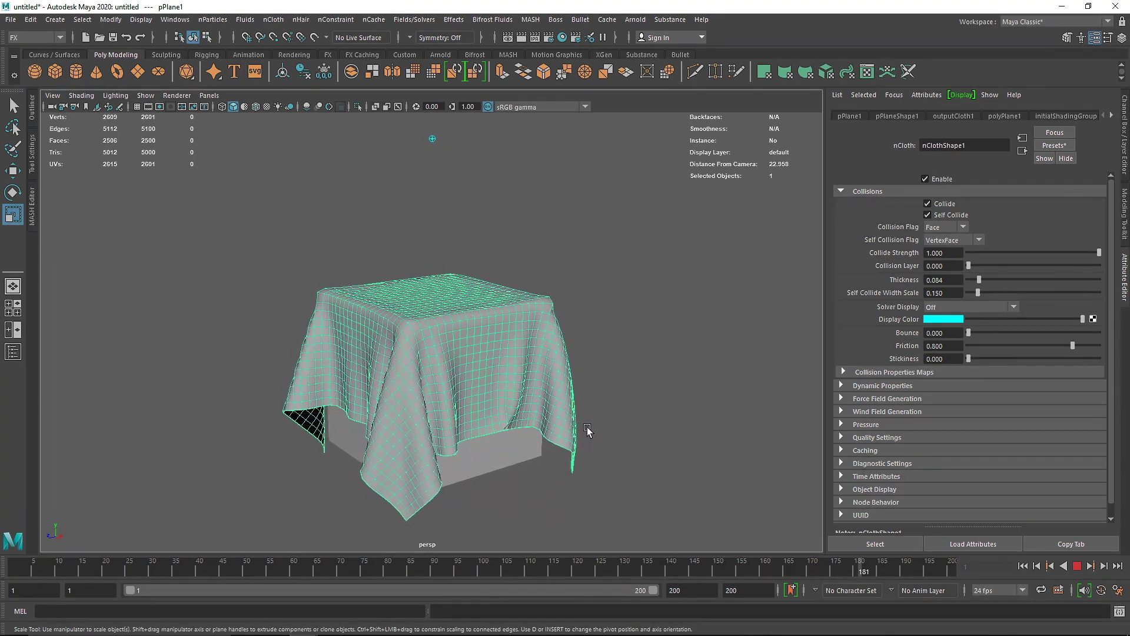
click(1078, 567)
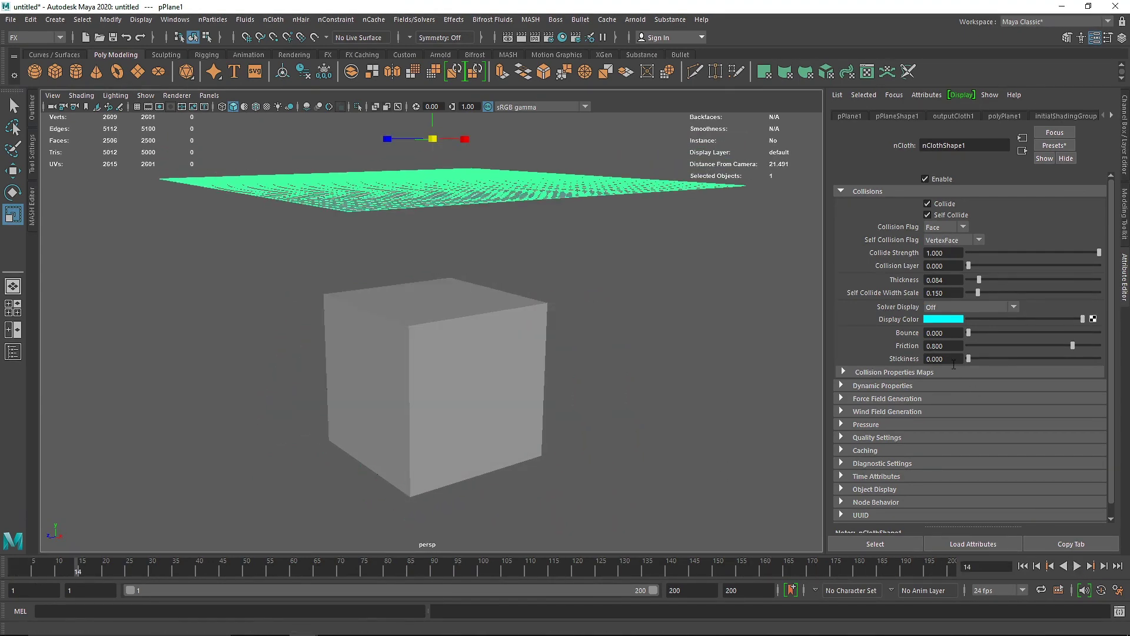
- Set the cloth's Friction to 0.1 and Stickiness to 0.2, and play the drop onto the cube
alt+drag(642, 372, 591, 369)
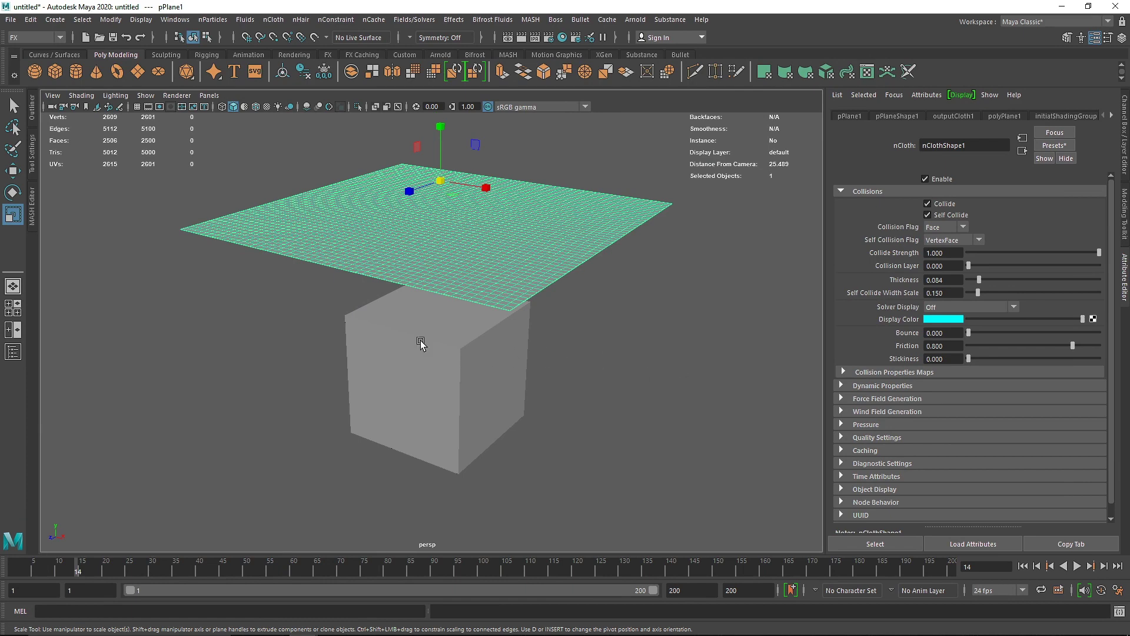
click(943, 345)
text(0.1)
key(Return)
key(Tab)
key(Return)
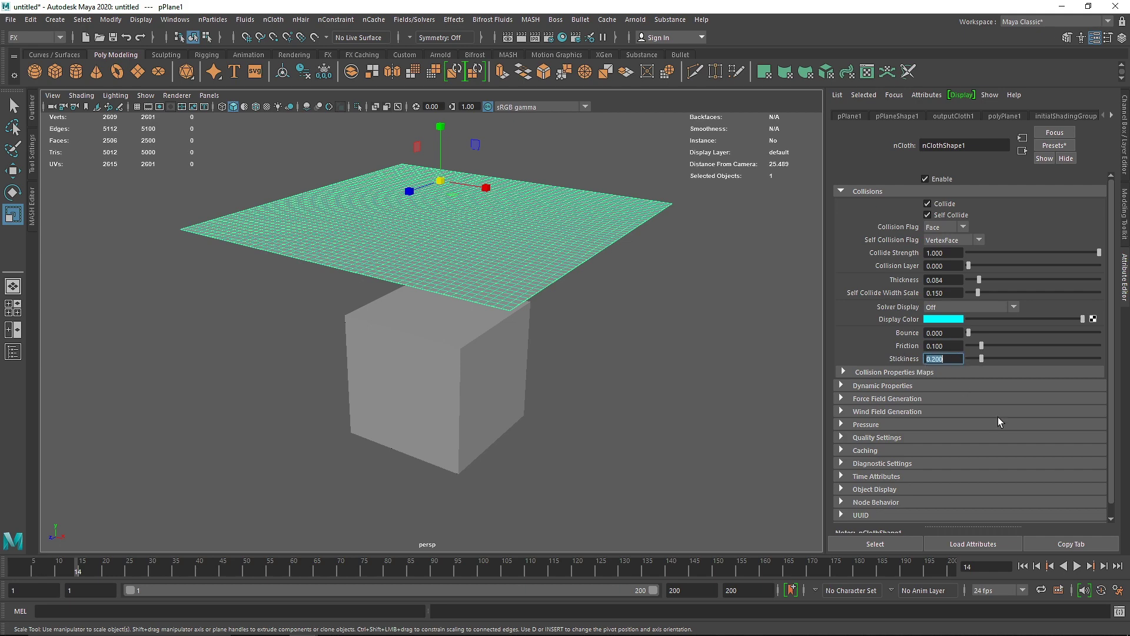
click(1077, 566)
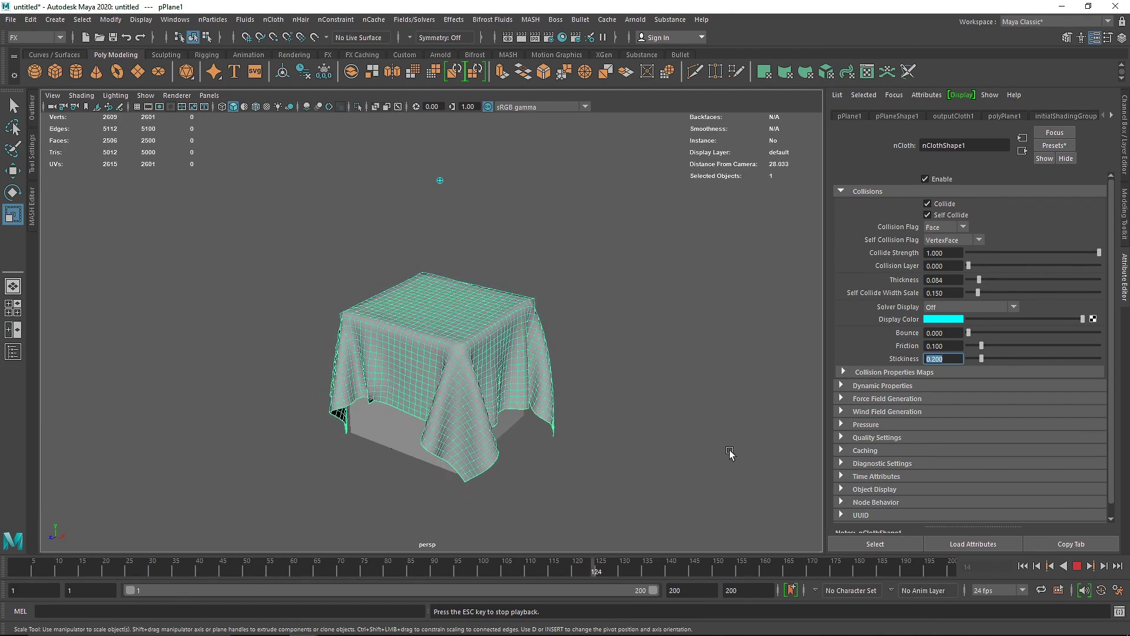
- Set the cloth's Stickiness to 0.3, replay the simulation to frame 144, and examine how the cloth clings to the cube
text(0.3)
key(Return)
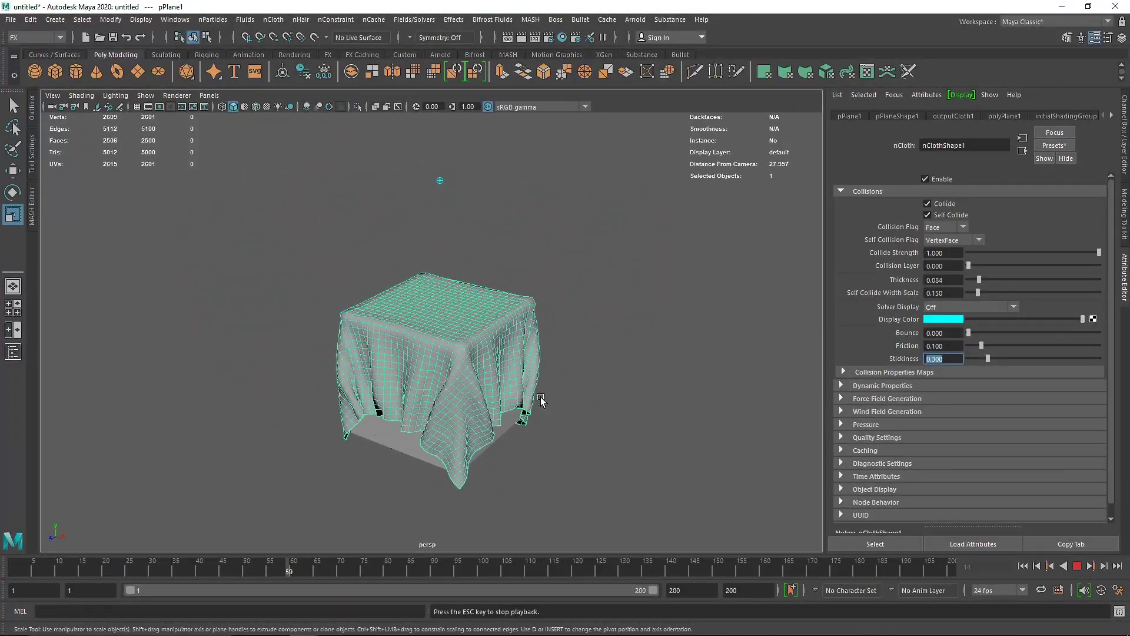
alt+drag(538, 398, 567, 396)
click(1075, 568)
- Replace the cube under the cloth with a new polygon cylinder and return the timeline to frame 1
click(402, 439)
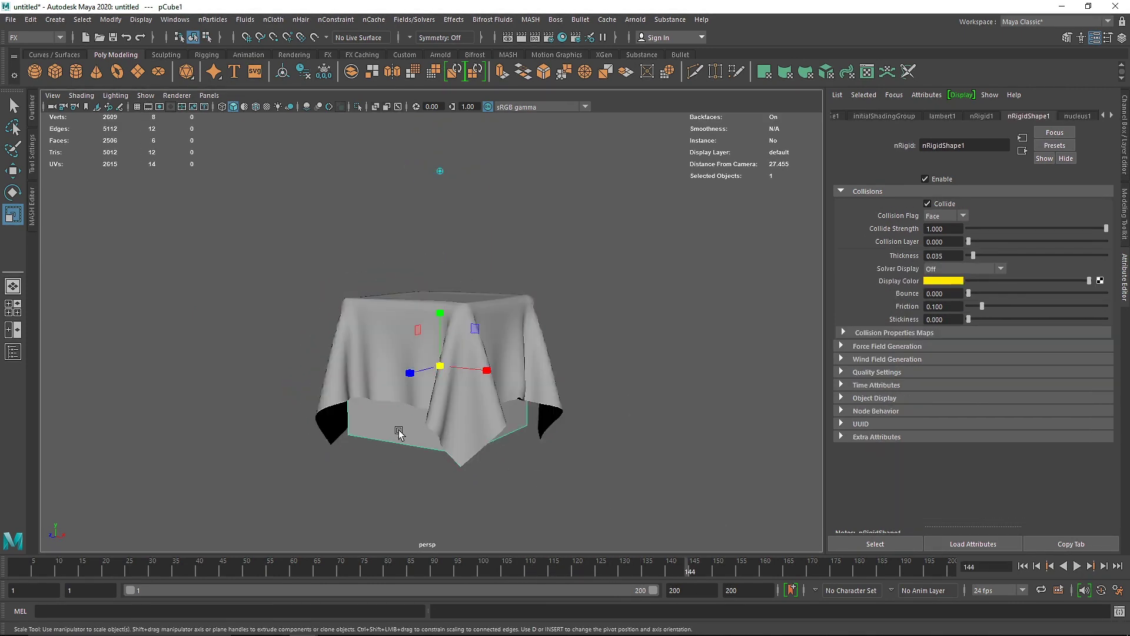
click(280, 186)
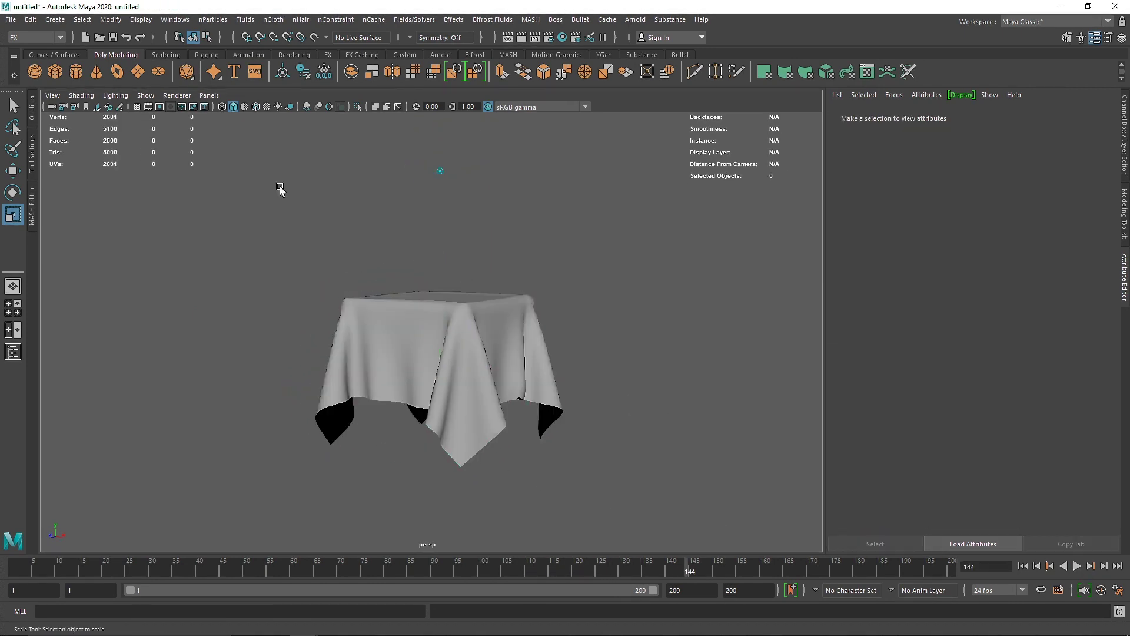
click(72, 72)
click(1023, 566)
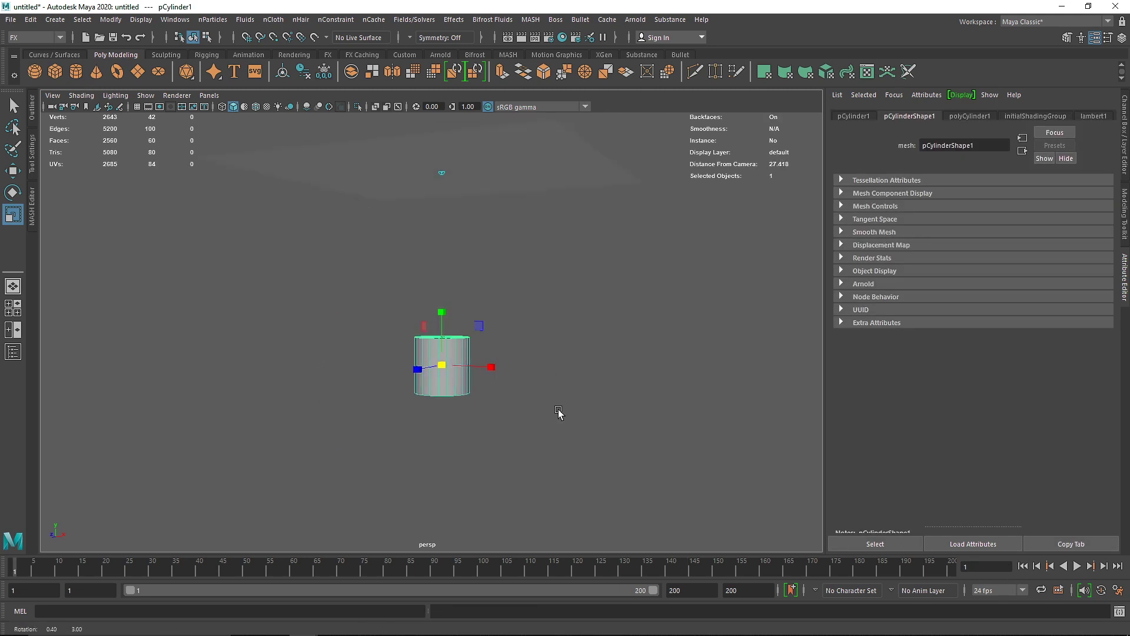
- Shape the cylinder into a flat tabletop disc, scaled about 3.82 in X and Z and 0.17 in Y, raised about 0.26
drag(441, 311, 443, 341)
key(w)
drag(446, 354, 553, 376)
key(r)
drag(443, 308, 445, 353)
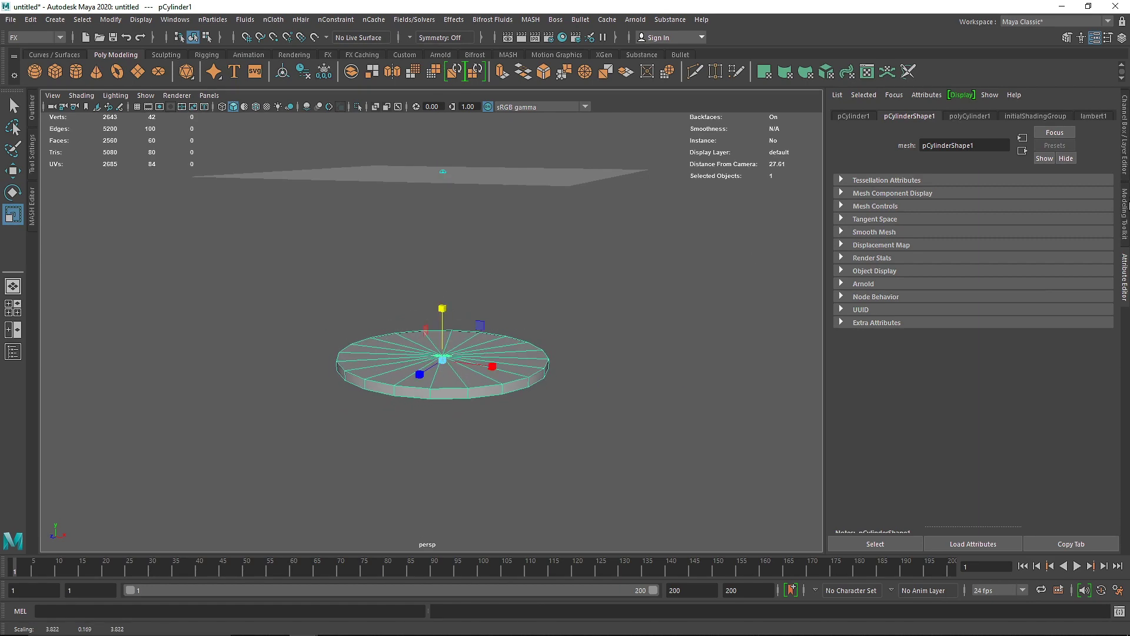
- Set the disc's Subdivisions Caps to 0 and reselect the disc
key(ctrl+a)
click(1090, 297)
text(0)
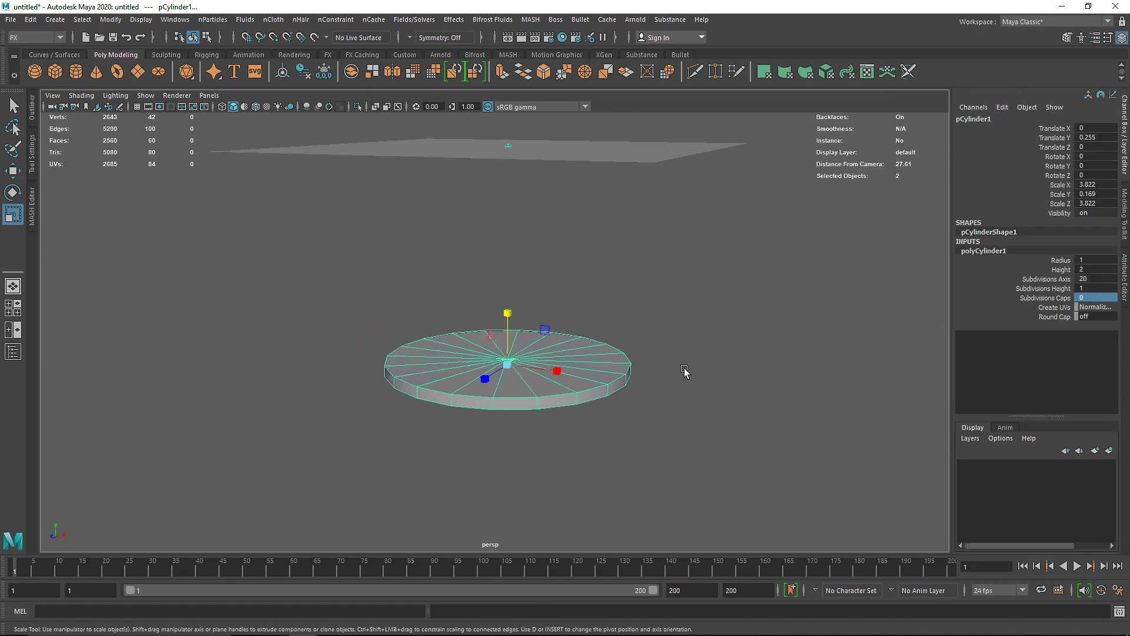
click(636, 398)
alt+drag(511, 417, 486, 407)
click(510, 375)
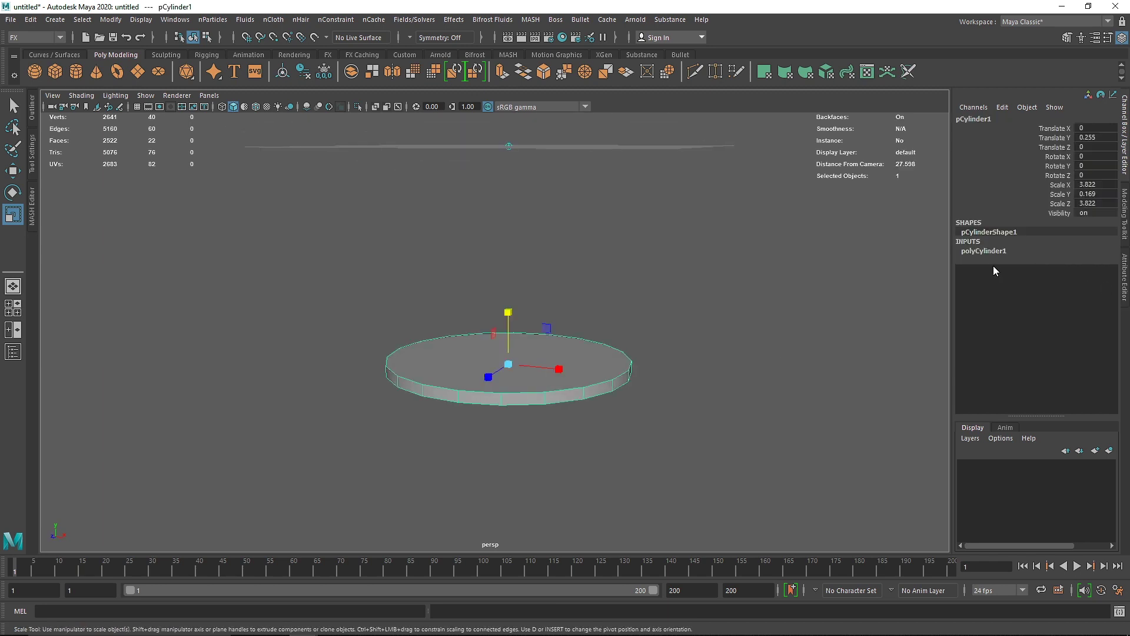
- Set the disc's Subdivisions Axis to 60 for a smoother round edge
click(989, 251)
click(1100, 279)
text(60)
key(Return)
click(810, 316)
- Select the disc's underside face and extrude it, scaling it inward toward the centre
click(533, 386)
alt+drag(532, 386, 523, 351)
right_drag(518, 380, 523, 298)
click(569, 368)
key(ctrl+e)
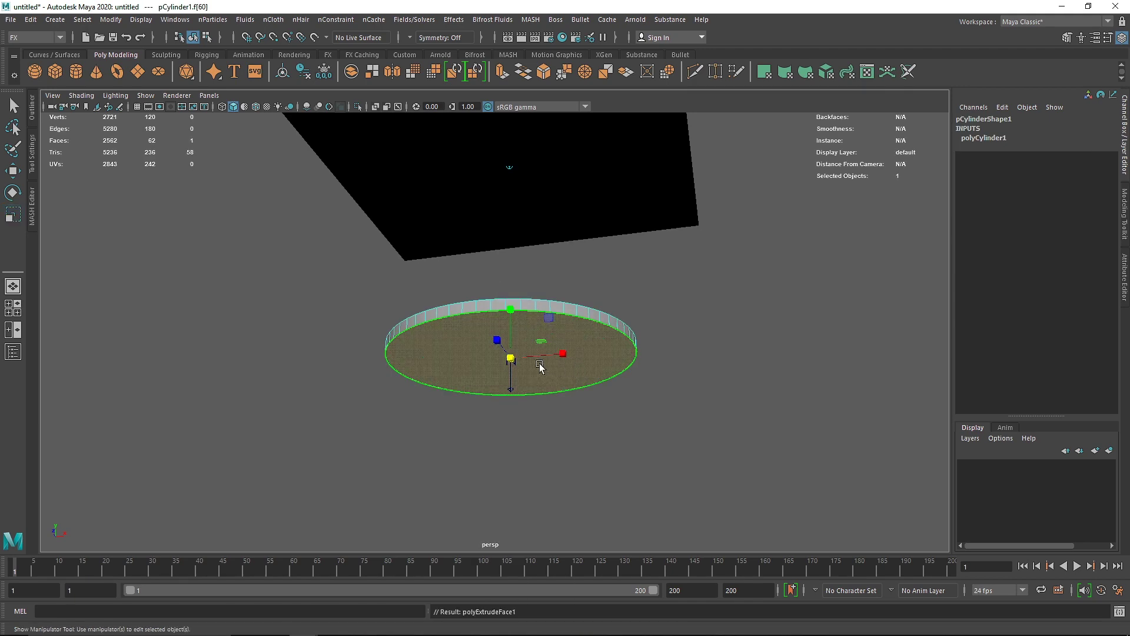
key(ctrl+z)
key(ctrl+e)
drag(511, 353, 482, 361)
- Extrude the inset underside face straight down to form a long, narrow table stem
key(ctrl+e)
scroll(511, 530, down, 4)
drag(511, 405, 506, 536)
alt+middle_drag(505, 537, 524, 464)
- Extrude and widen the stem's lower end in stages to build a flared, round table foot with a thin rim
key(ctrl+e)
drag(524, 464, 525, 490)
drag(523, 442, 565, 443)
key(ctrl+e)
drag(526, 482, 525, 491)
alt+drag(539, 453, 524, 496)
key(ctrl+z)
key(w)
key(ctrl+e)
key(ctrl+e)
- Return to object mode and soften the edges of the finished table mesh
key(F8)
key(q)
alt+drag(630, 280, 637, 330)
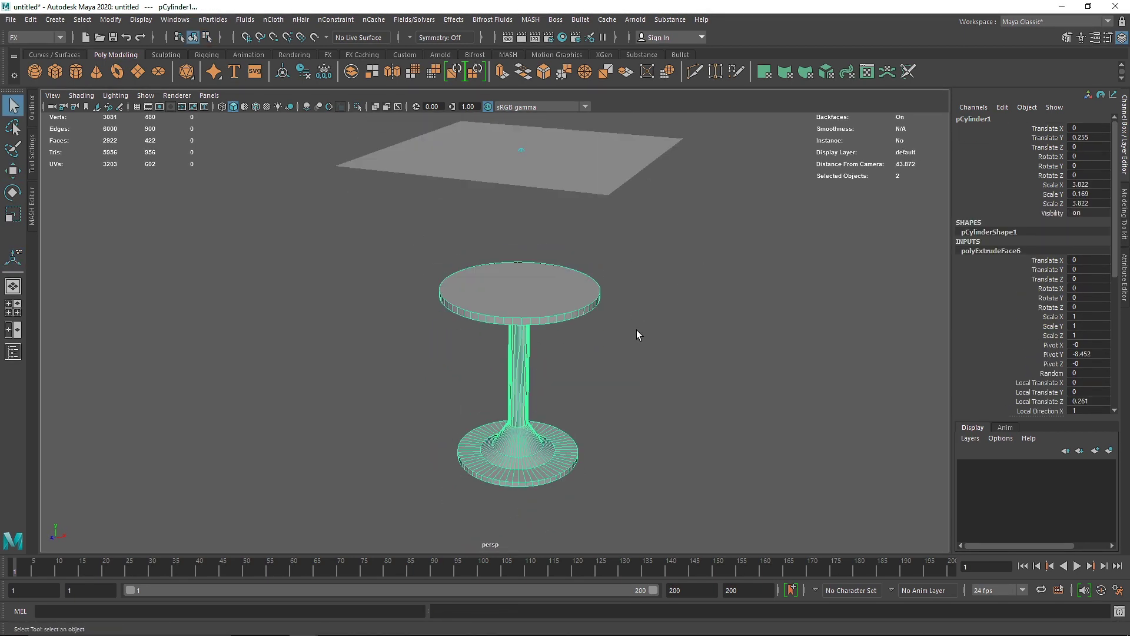
click(637, 334)
alt+drag(487, 379, 528, 365)
click(522, 352)
shift+right_drag(530, 262, 702, 306)
alt+drag(701, 306, 678, 322)
click(653, 319)
- Make the table mesh a passive collider for the cloth
click(535, 273)
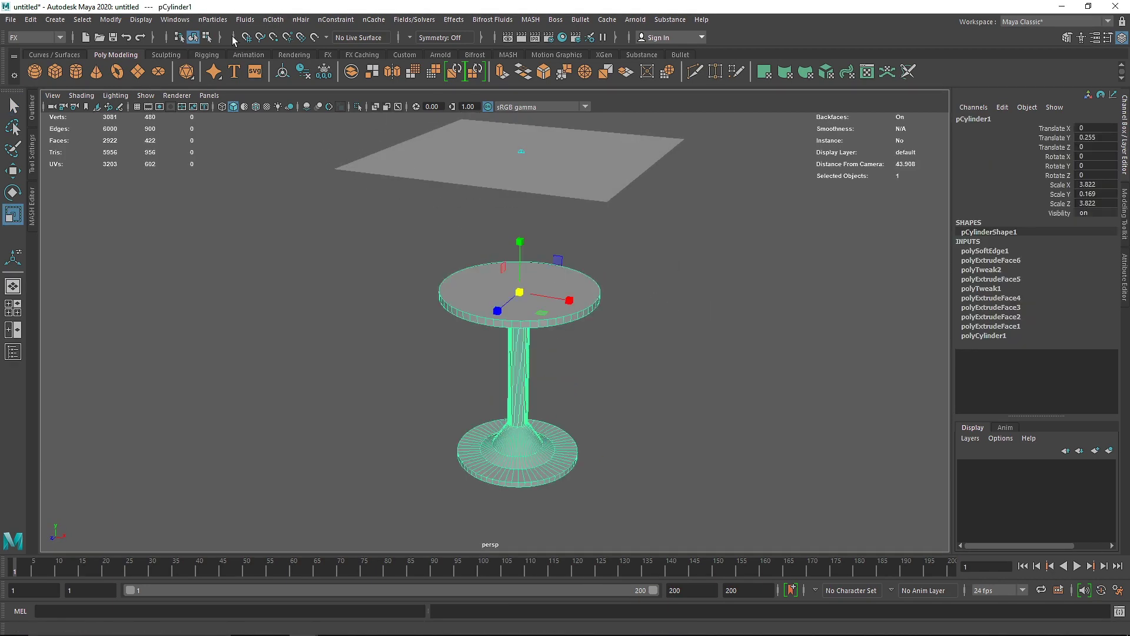
click(273, 20)
click(295, 48)
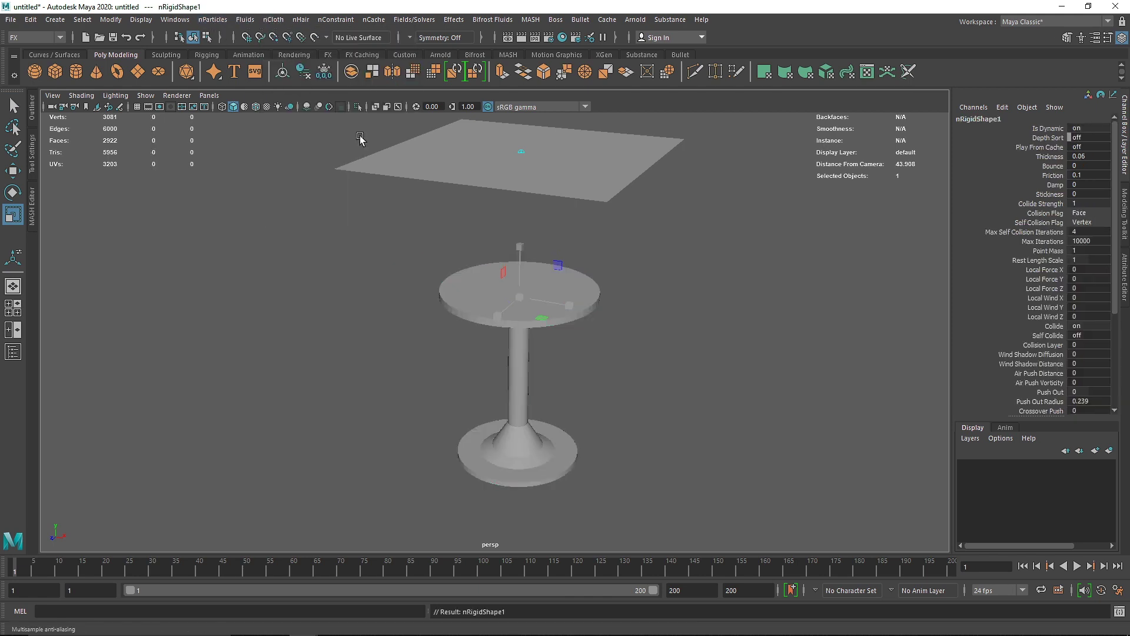
- Play the cloth drop onto the round table, stop at frame 105, and examine the draped tablecloth
click(1079, 566)
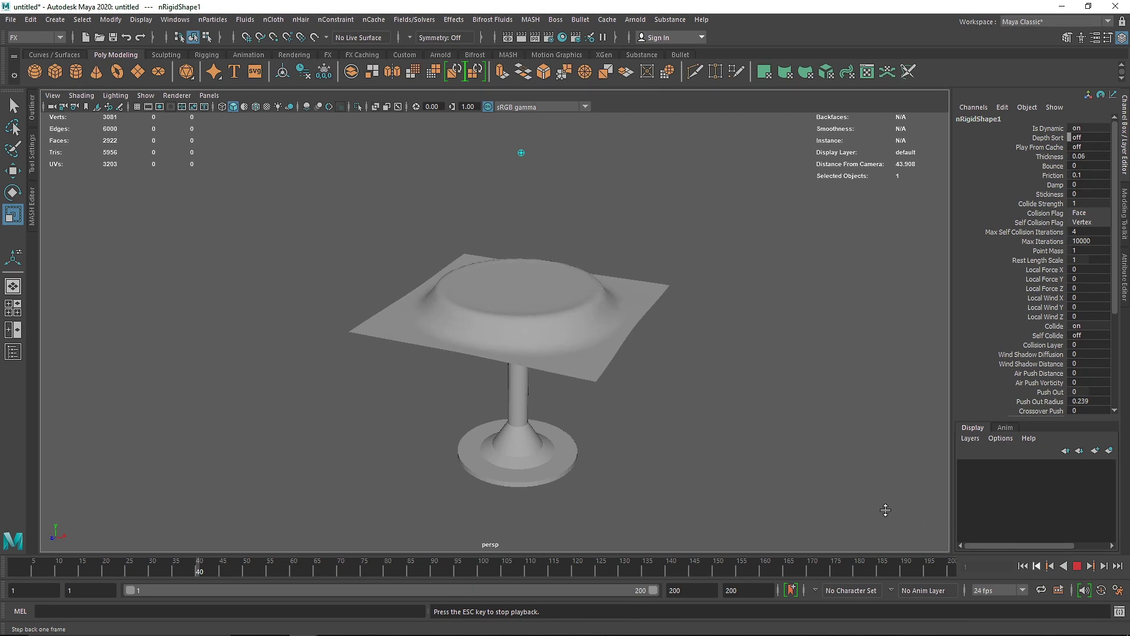
alt+drag(745, 423, 706, 422)
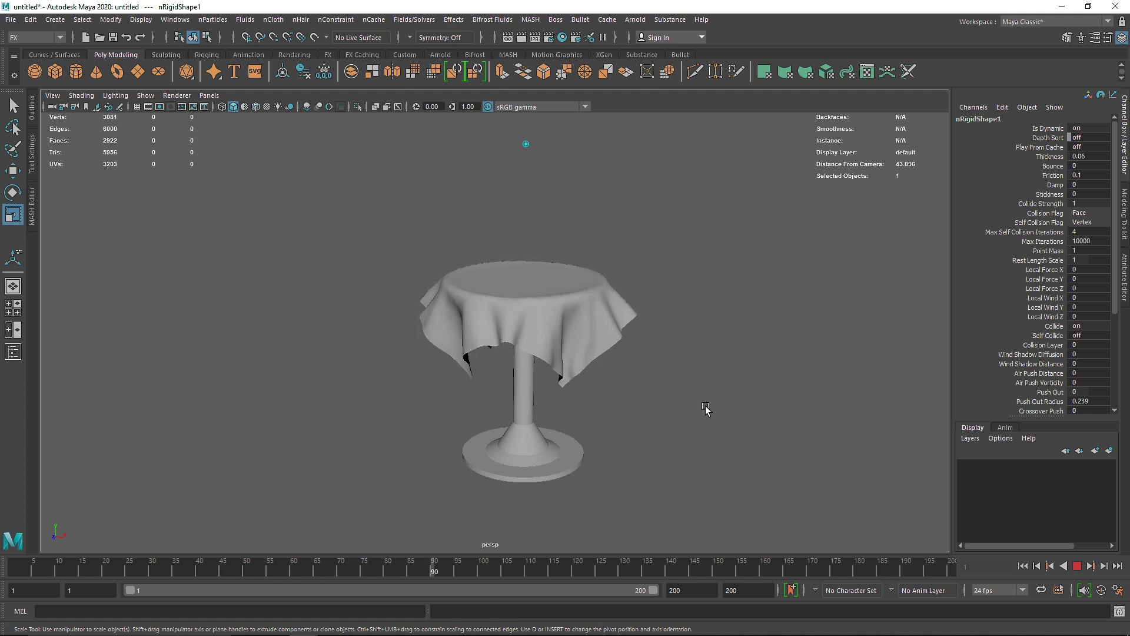
click(1078, 565)
alt+drag(550, 411, 576, 418)
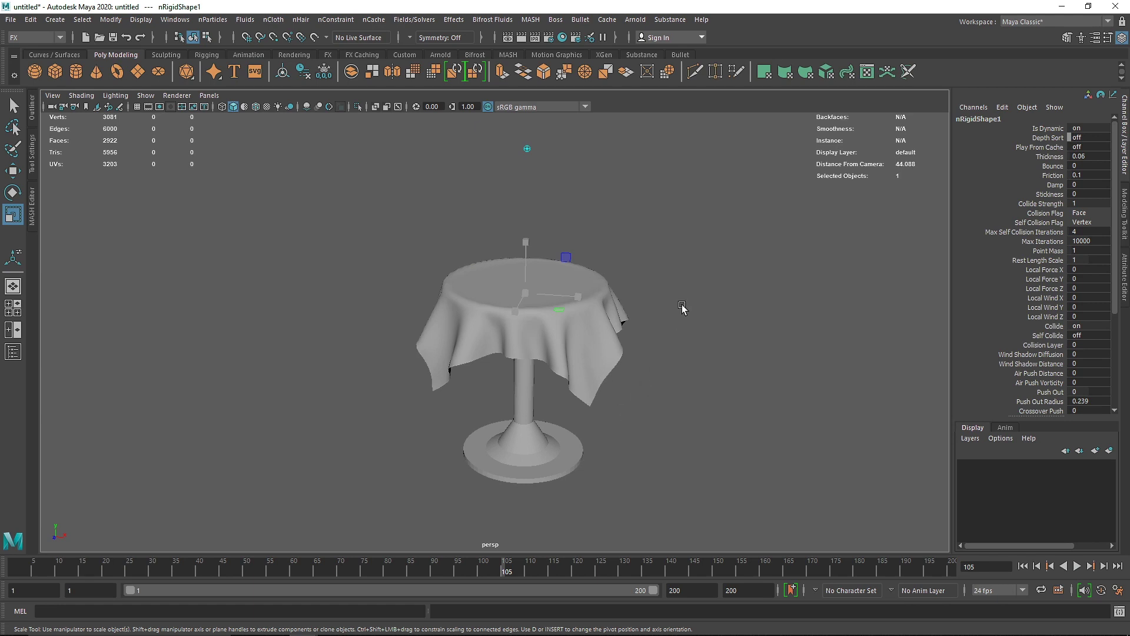
- Select the draped tablecloth and open the options for creating a new nObject cache
click(596, 322)
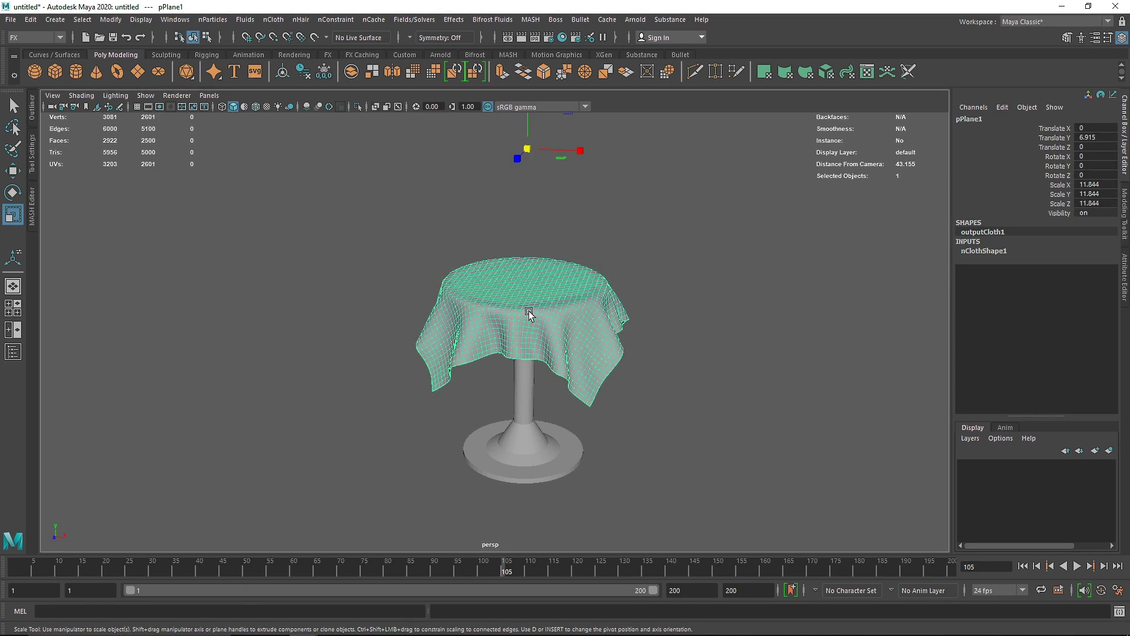
click(660, 299)
click(554, 267)
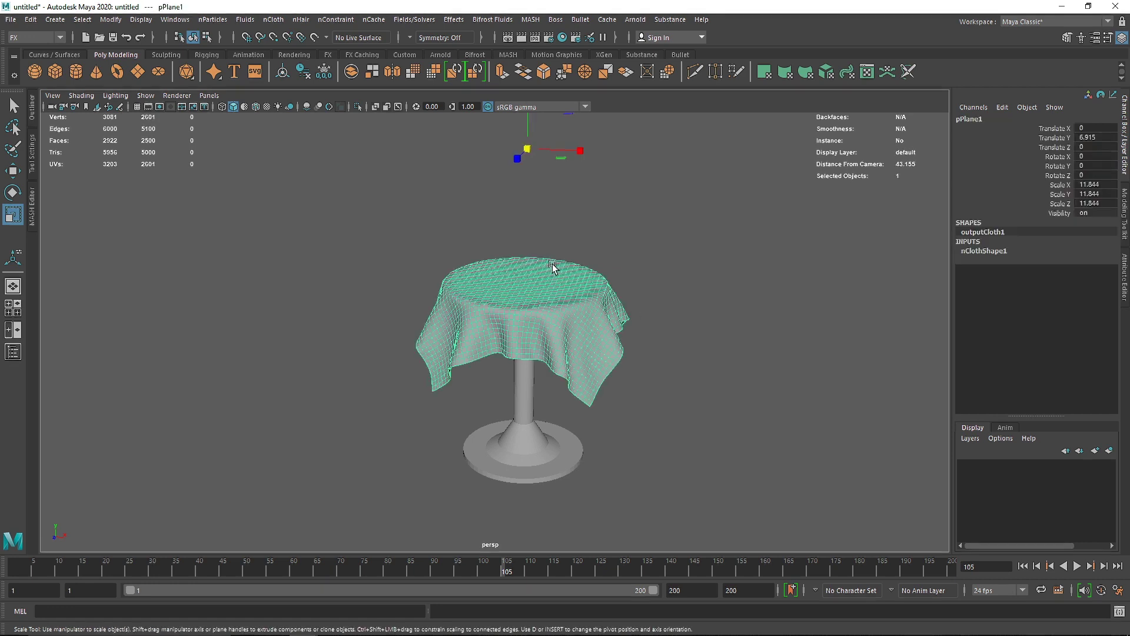
click(366, 21)
mouse_move(483, 50)
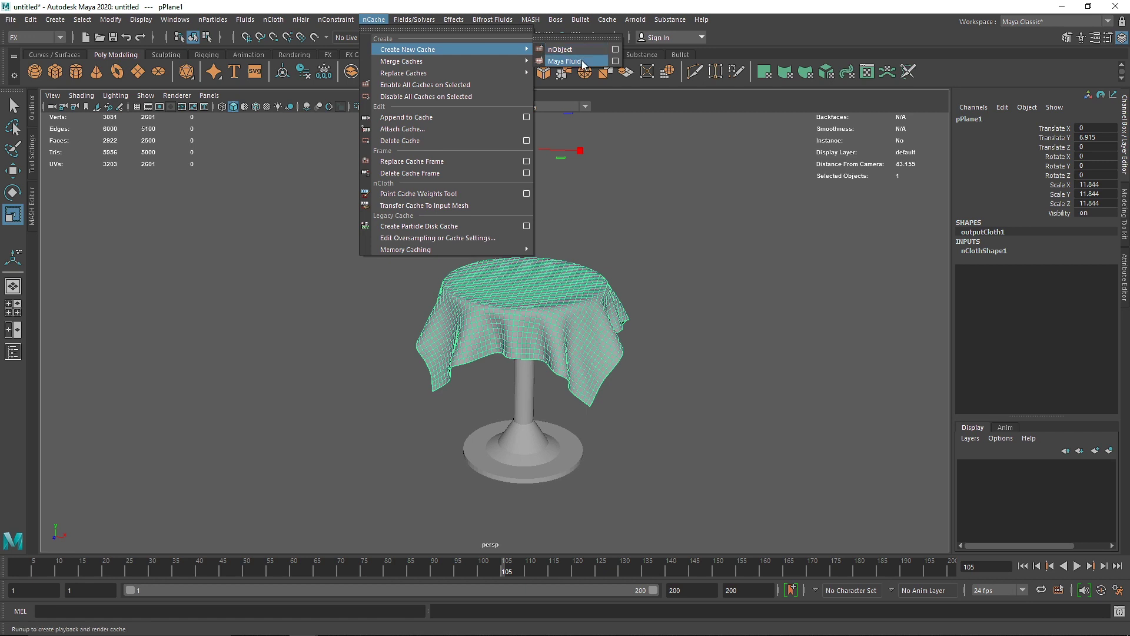
click(616, 49)
- Review the cache directory and cache name in the nCache options, and the end frame of the playback range
drag(667, 177, 775, 195)
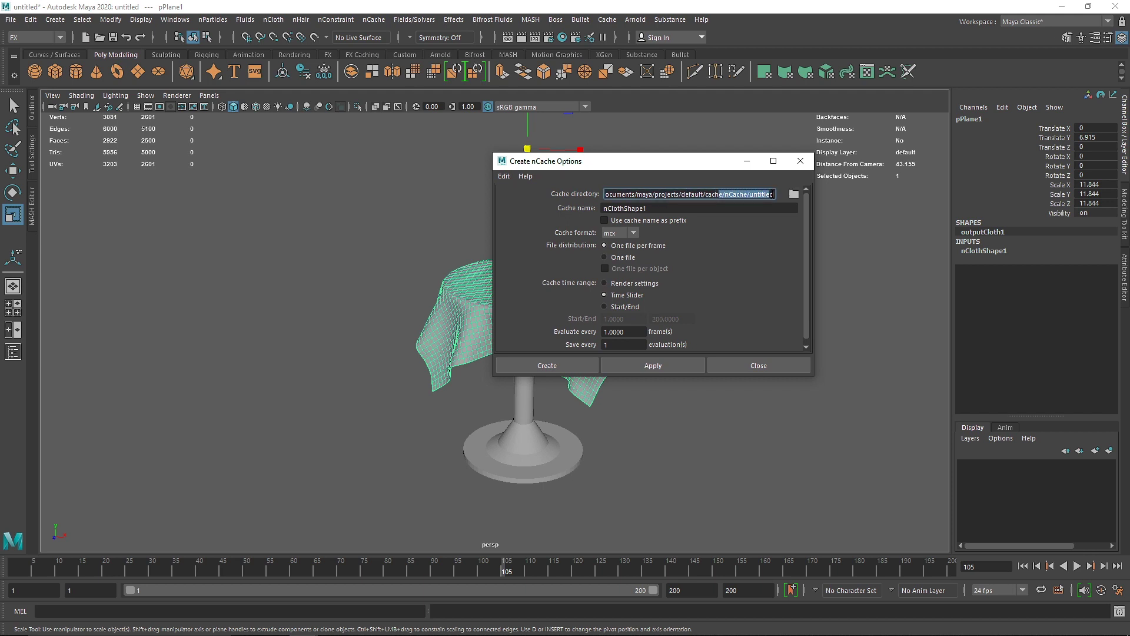
click(730, 206)
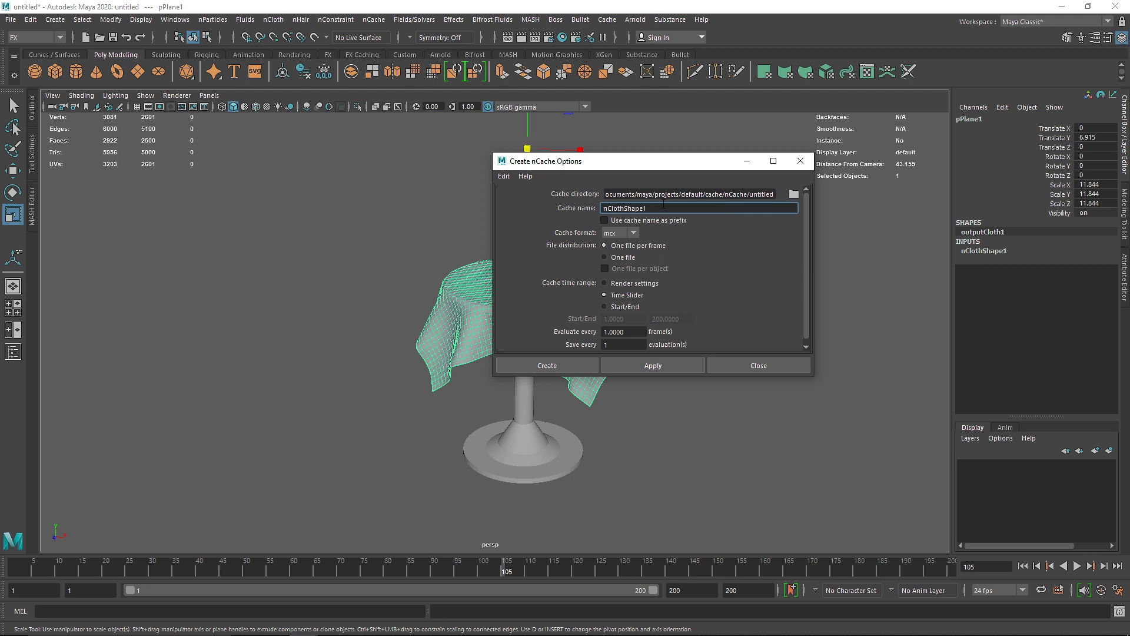
double_click(662, 208)
click(691, 587)
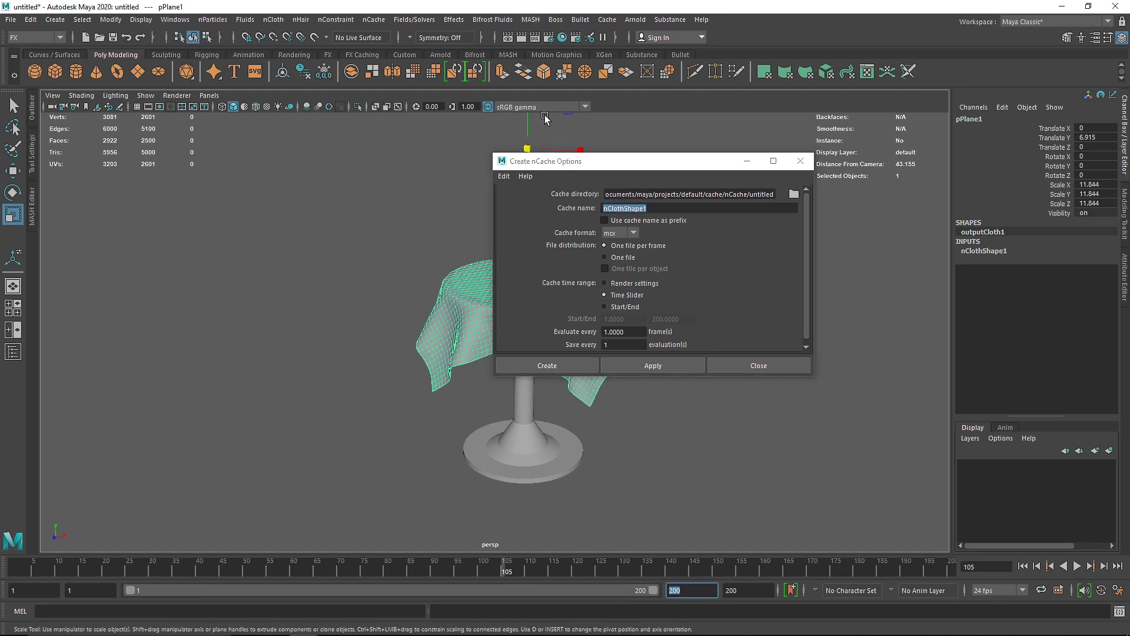
- In the render settings, set the frame/animation extension to name.#.ext and the end frame to 300
click(549, 37)
drag(369, 113, 327, 111)
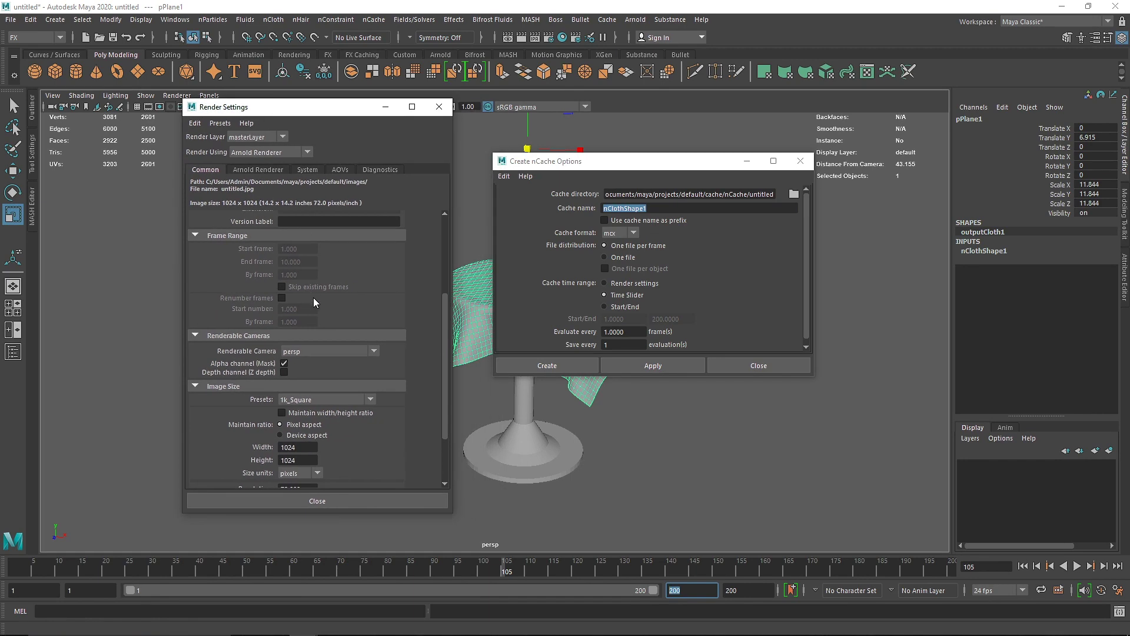
scroll(313, 296, up, 5)
click(303, 312)
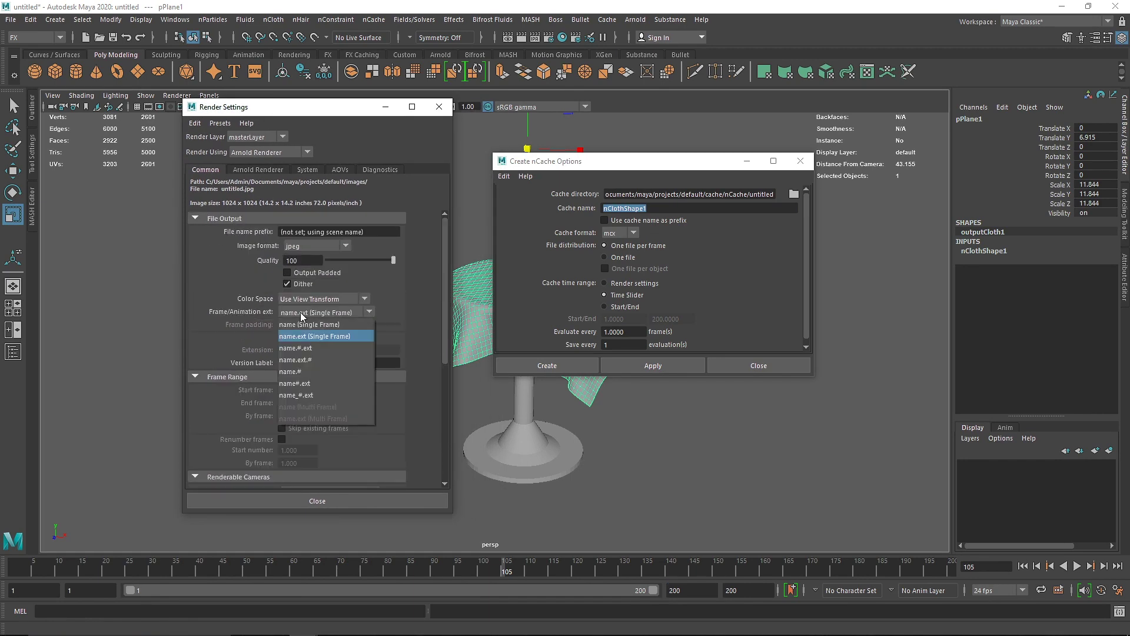
click(323, 348)
drag(310, 403, 218, 399)
text(300)
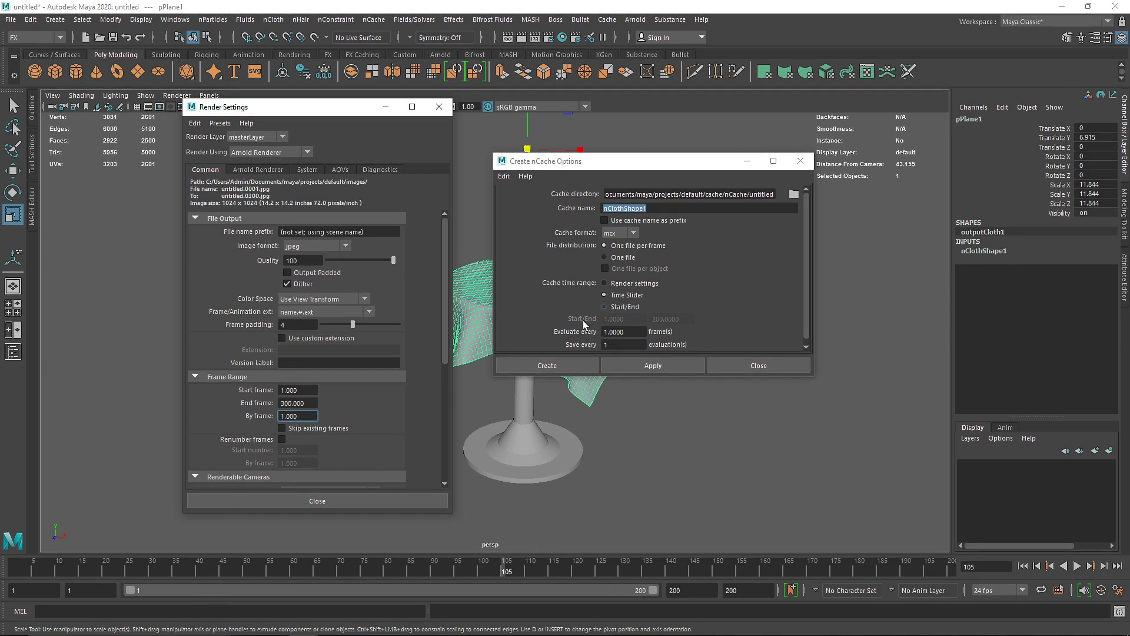
click(364, 500)
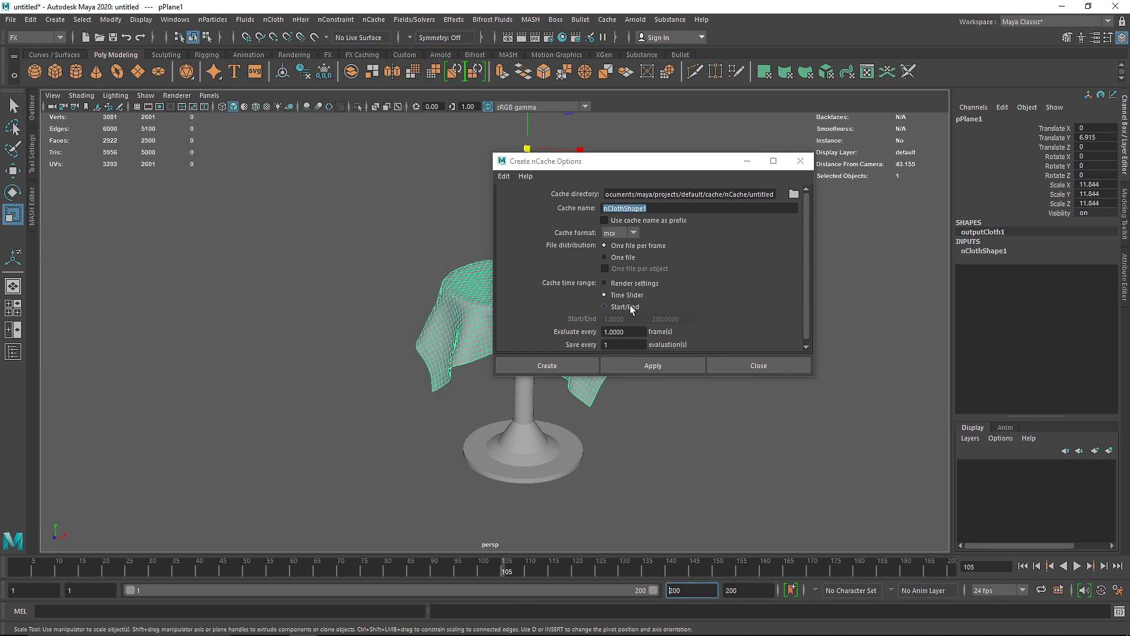
- Switch the nCache time range to Start/End and check its start and end frame values
click(630, 305)
click(656, 318)
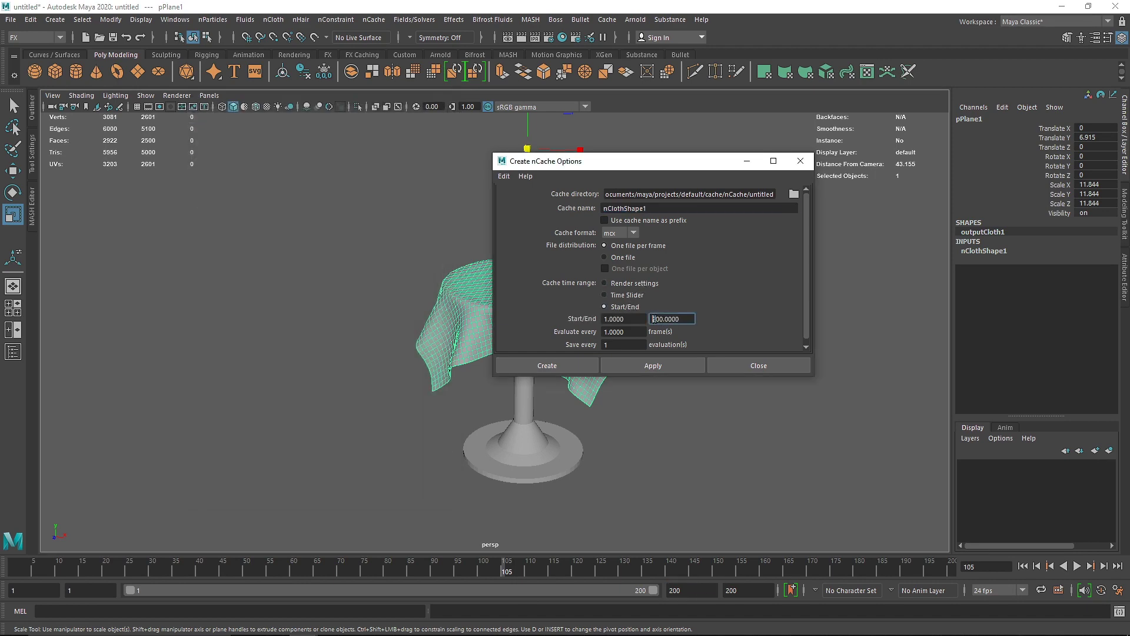
click(635, 319)
drag(656, 319, 652, 318)
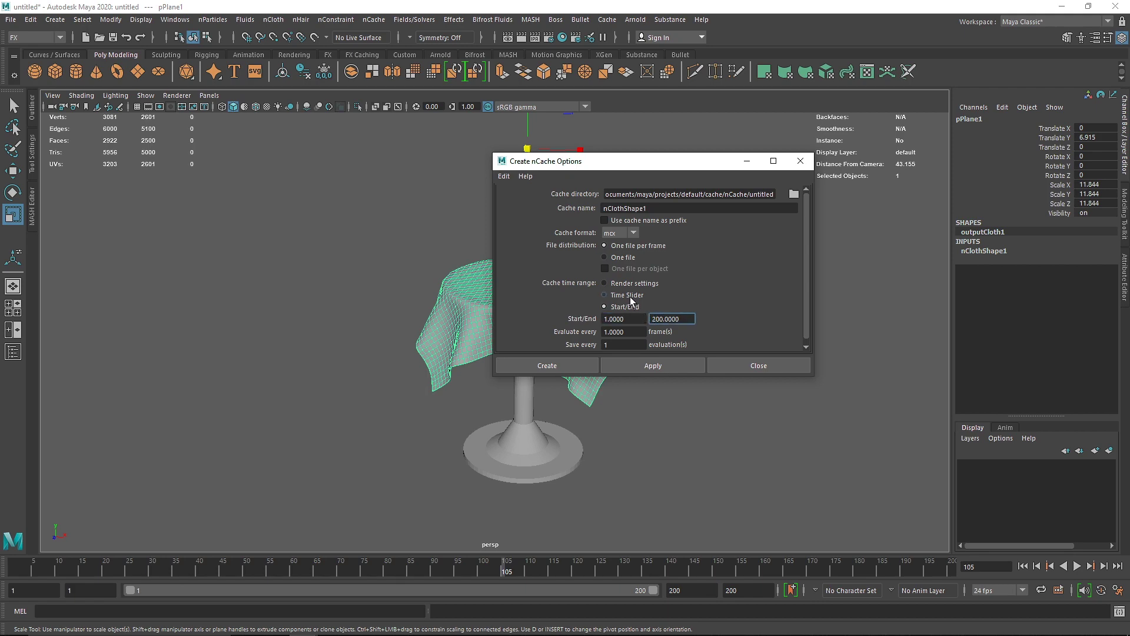
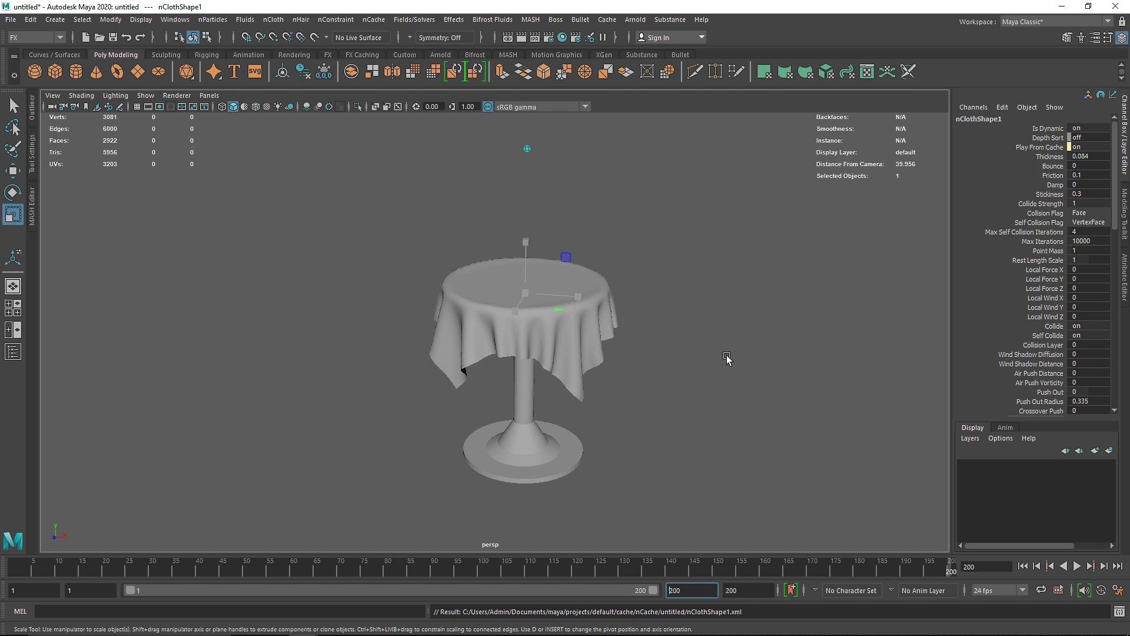
- Play the cached tablecloth simulation from the start of the range, view it around the table, and stop at frame 39
click(1024, 567)
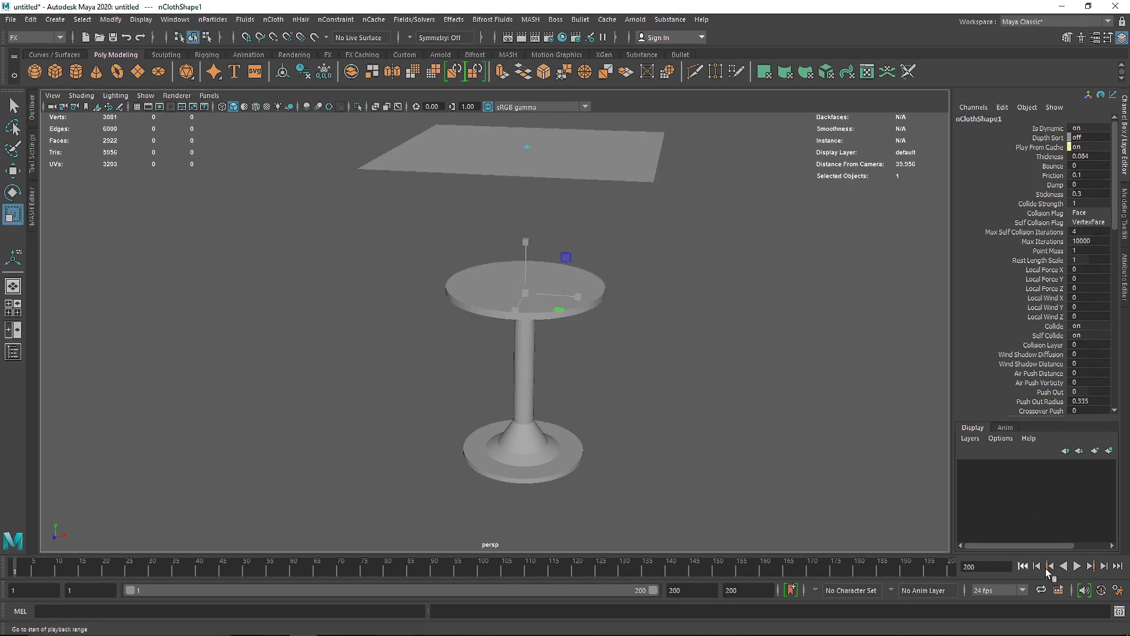
click(1077, 567)
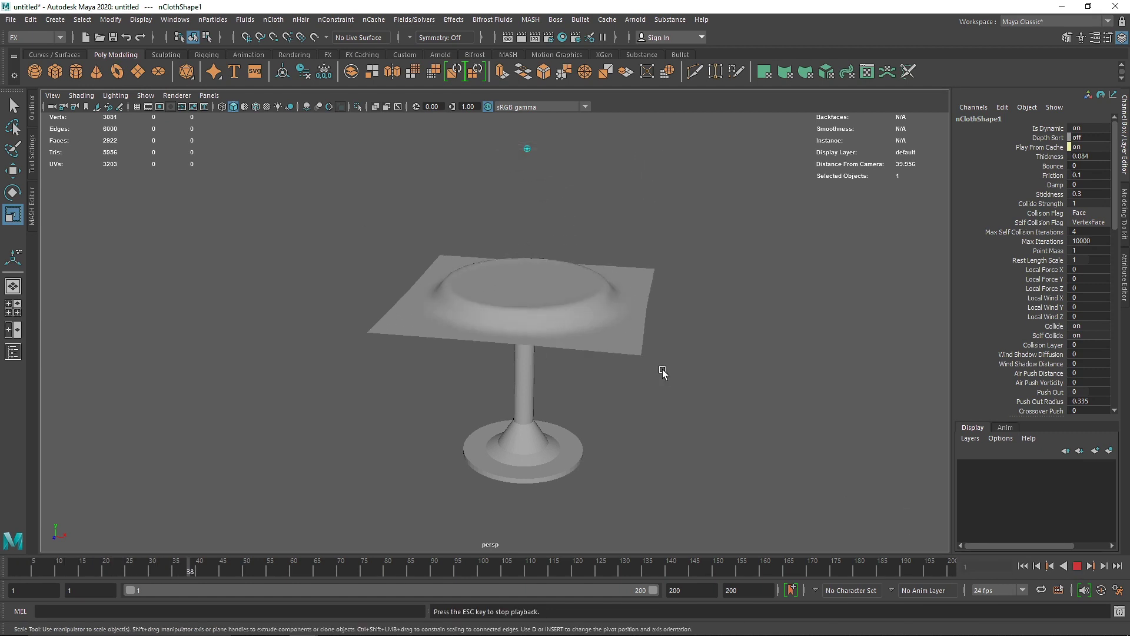
alt+drag(595, 391, 619, 389)
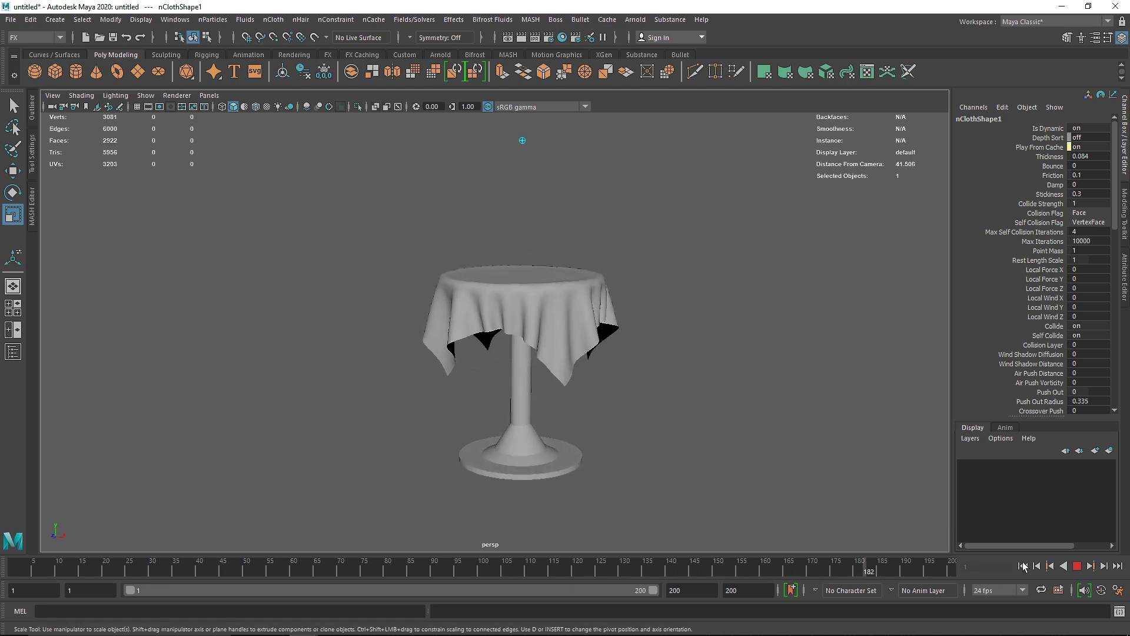
click(1081, 570)
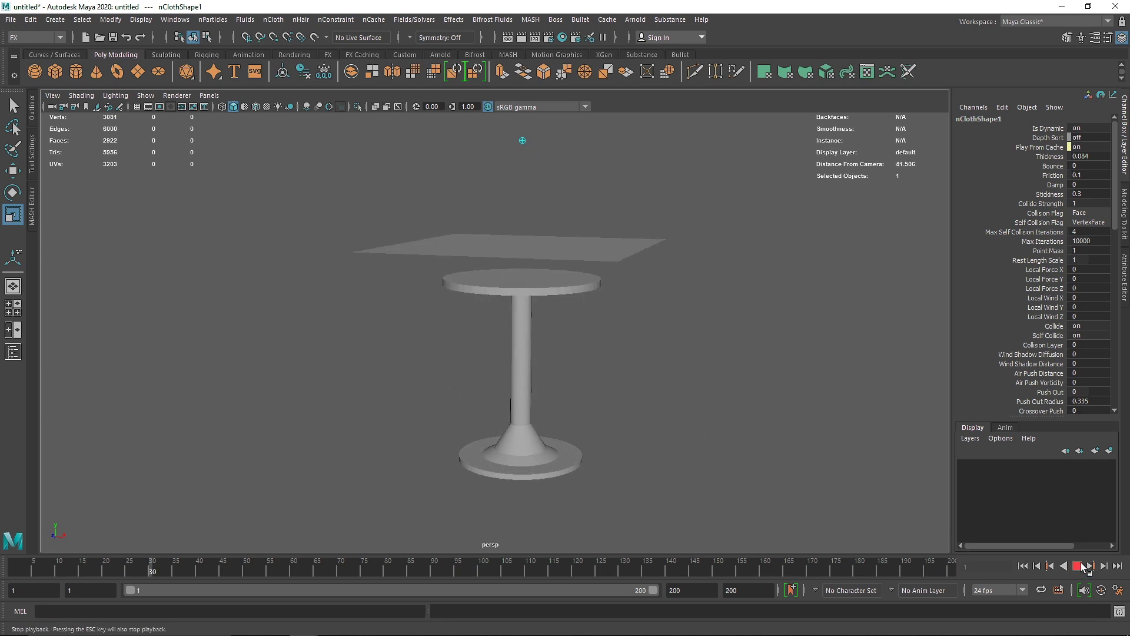
- Render the current frame of the table and cloth in the Arnold RenderView
click(441, 54)
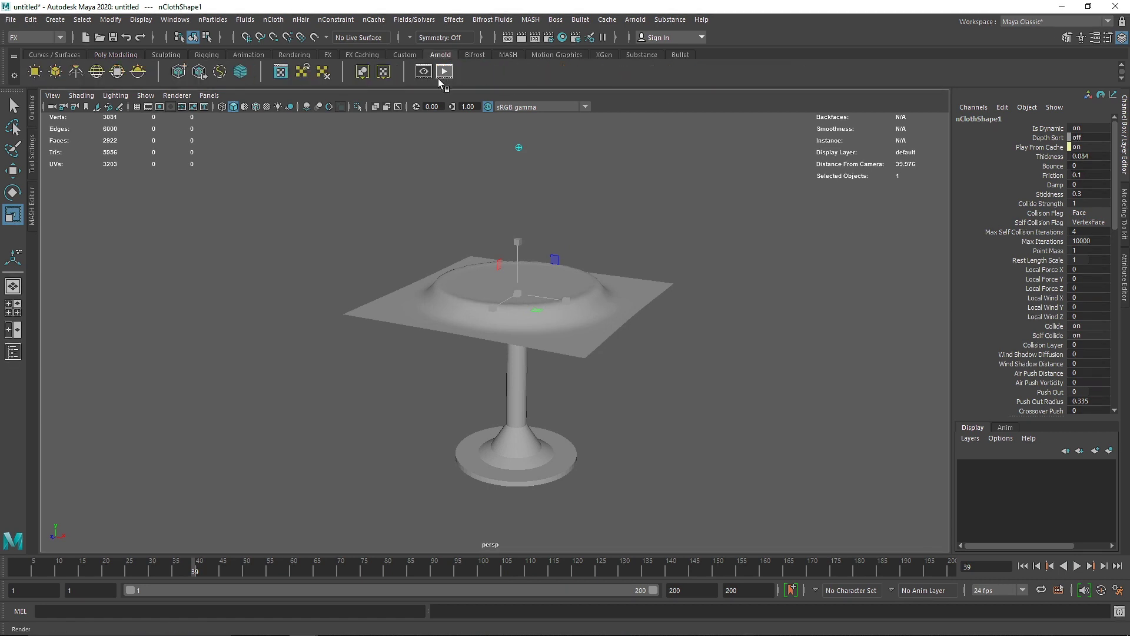
click(444, 71)
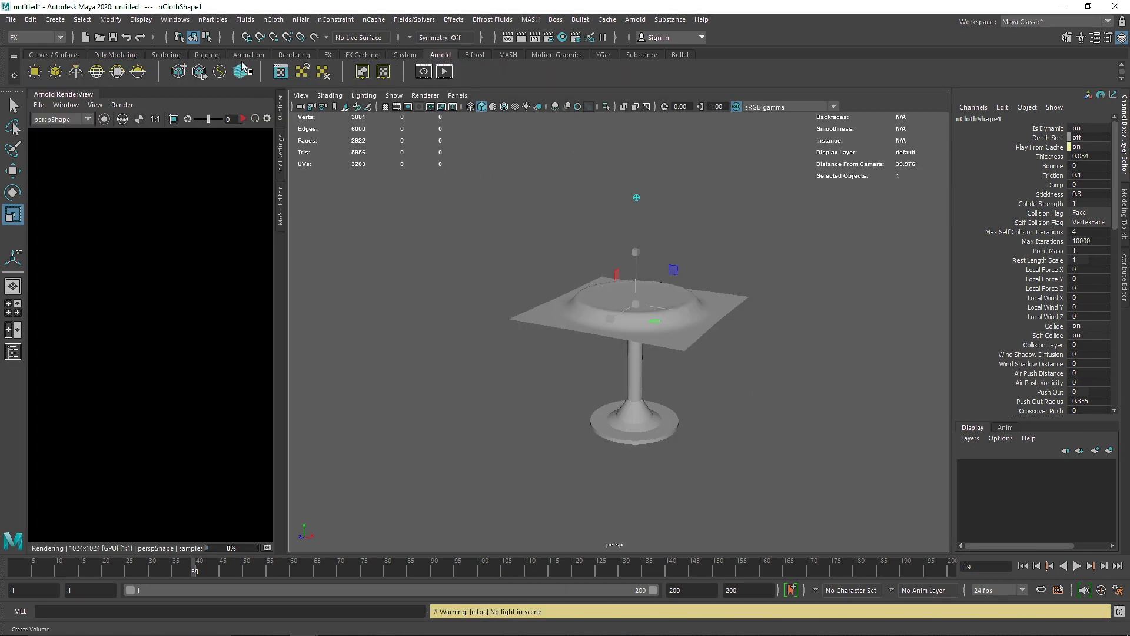
- Add a directional light beside the table, enlarge it to about 5.5, angle it down towards the table, and enable all lights in the viewport
click(294, 55)
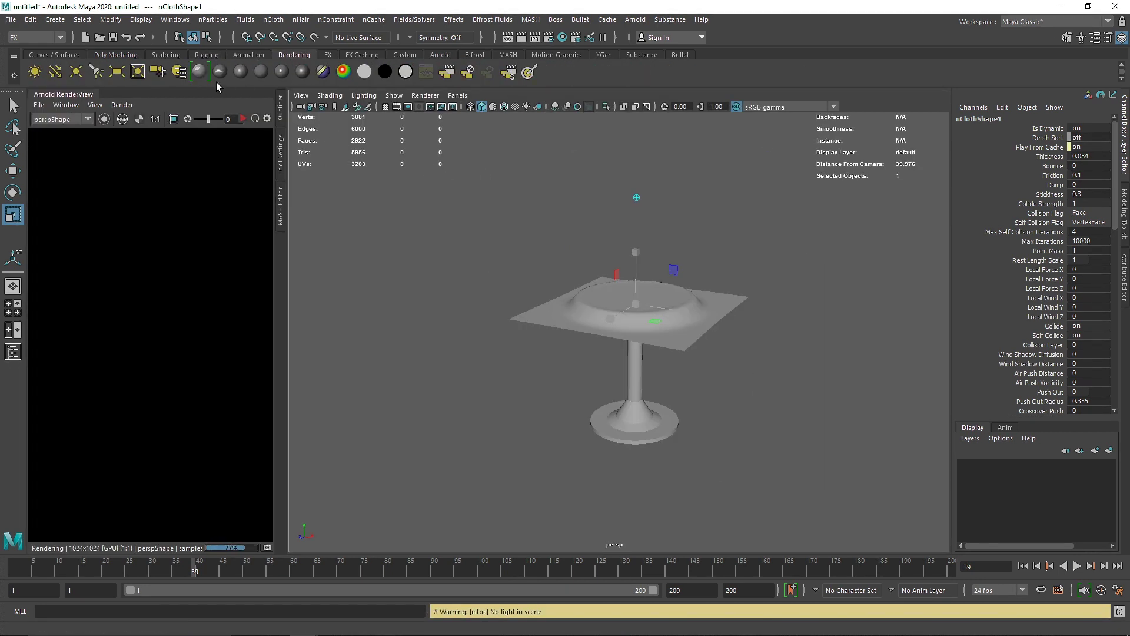
click(54, 73)
key(w)
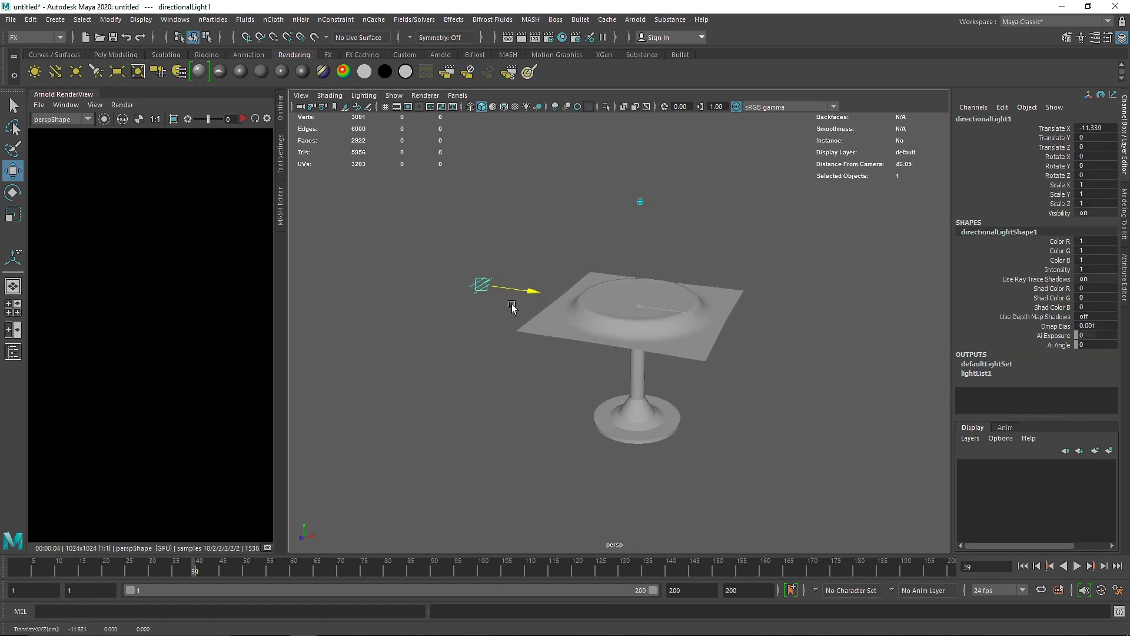
mouse_move(476, 288)
mouse_down()
mouse_move(533, 288)
mouse_move(464, 265)
mouse_move(458, 235)
mouse_up()
click(527, 107)
key(e)
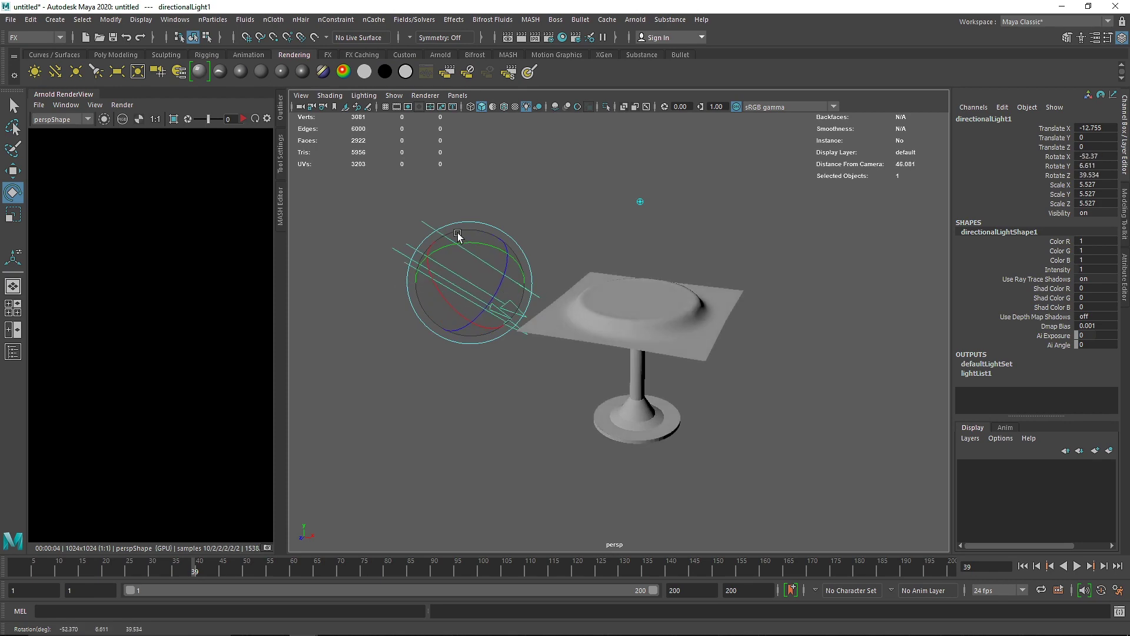
- Start a live Arnold render of the lit scene, widen the render view, and deselect the light
click(243, 119)
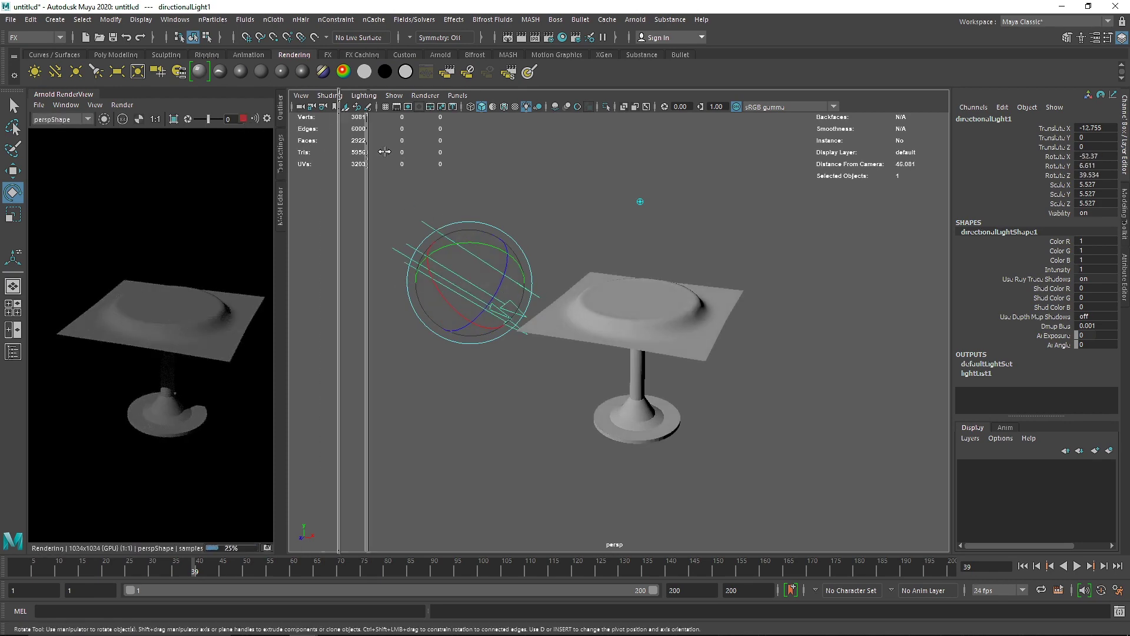
drag(384, 151, 447, 172)
click(1128, 262)
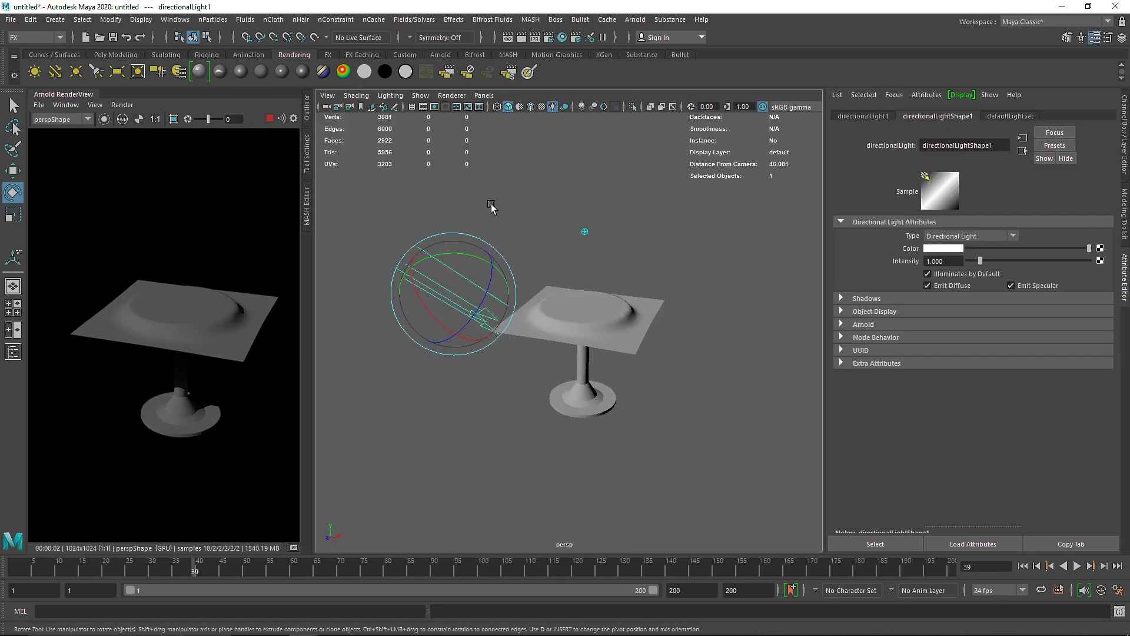
click(1127, 268)
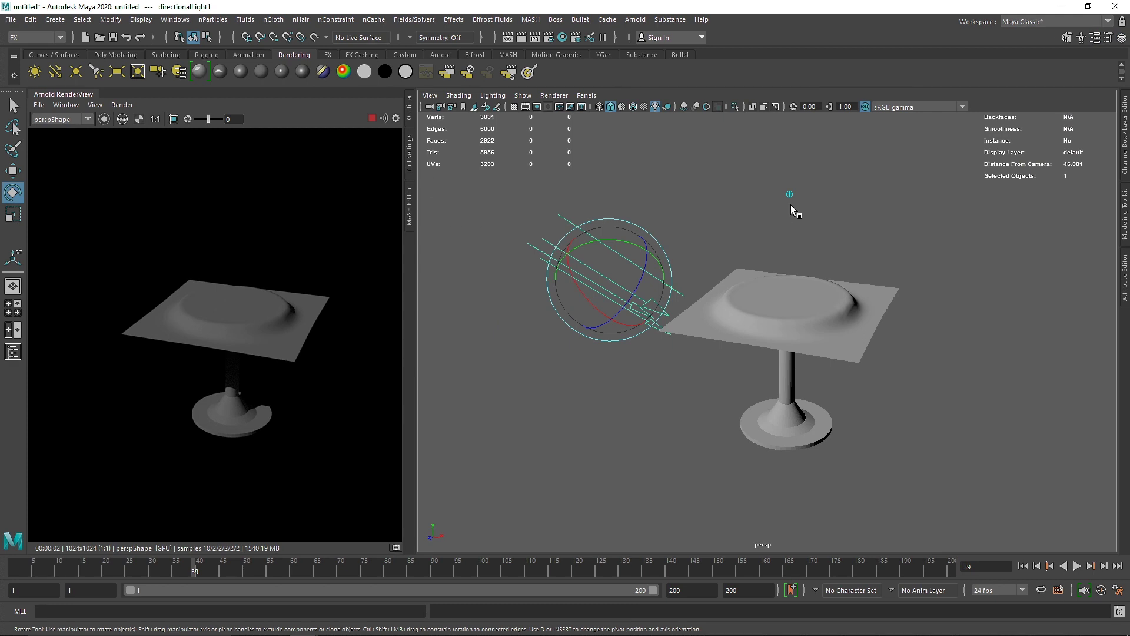
click(792, 209)
- Play the cached simulation with the live Arnold render running and inspect the draped tablecloth from several angles
click(1078, 567)
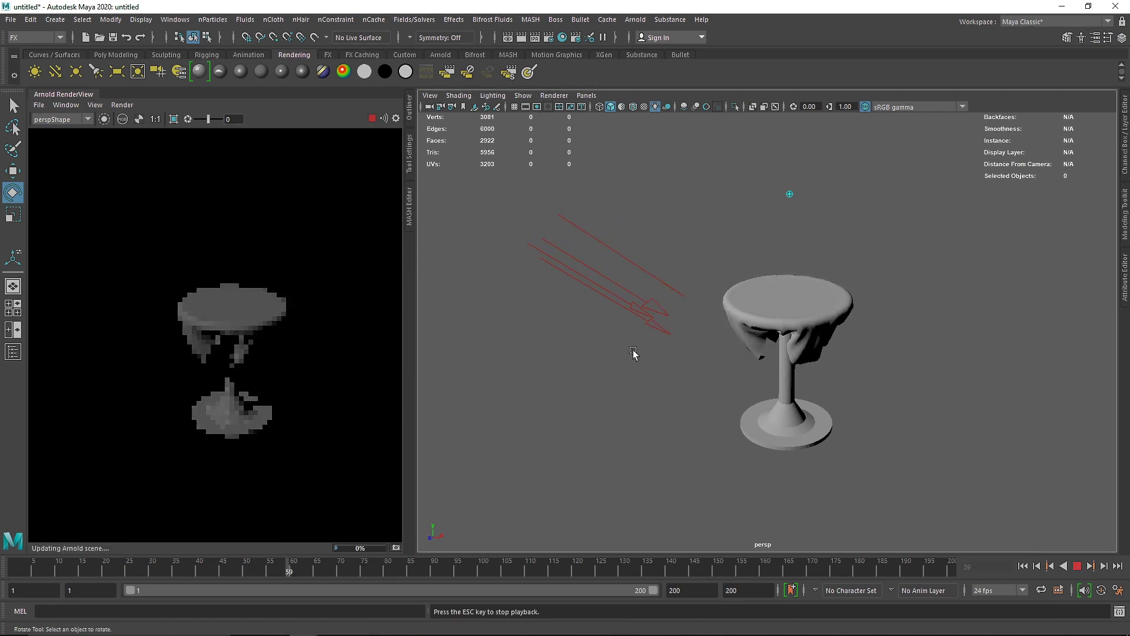
mouse_move(681, 351)
alt+mouse_down()
mouse_move(778, 352)
mouse_move(747, 335)
mouse_move(689, 351)
alt+mouse_up()
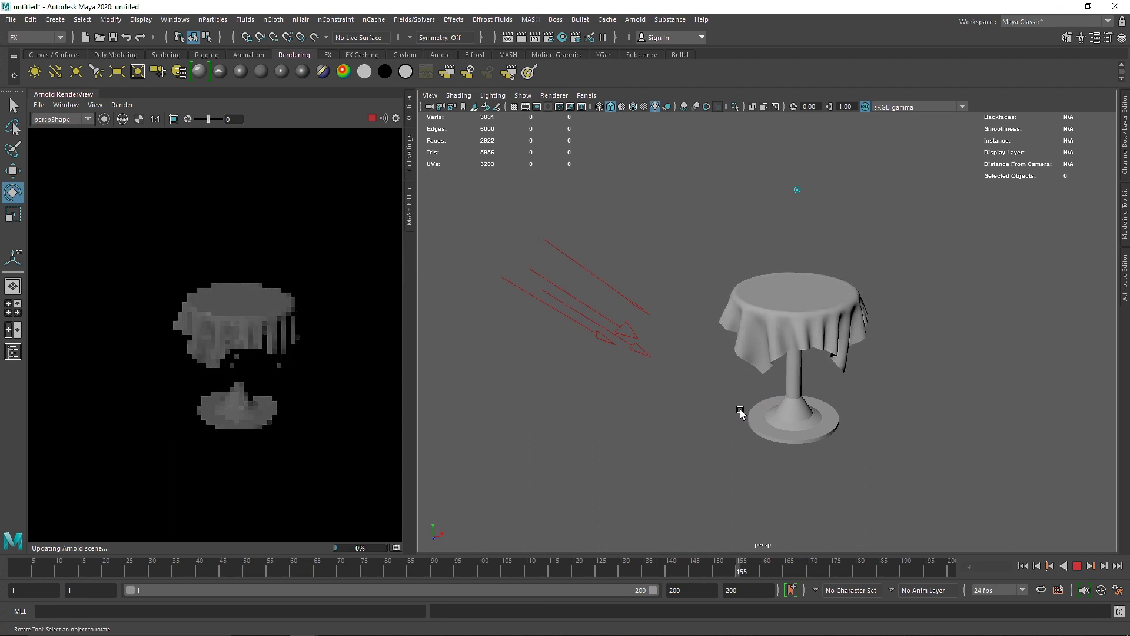
scroll(876, 421, up, 6)
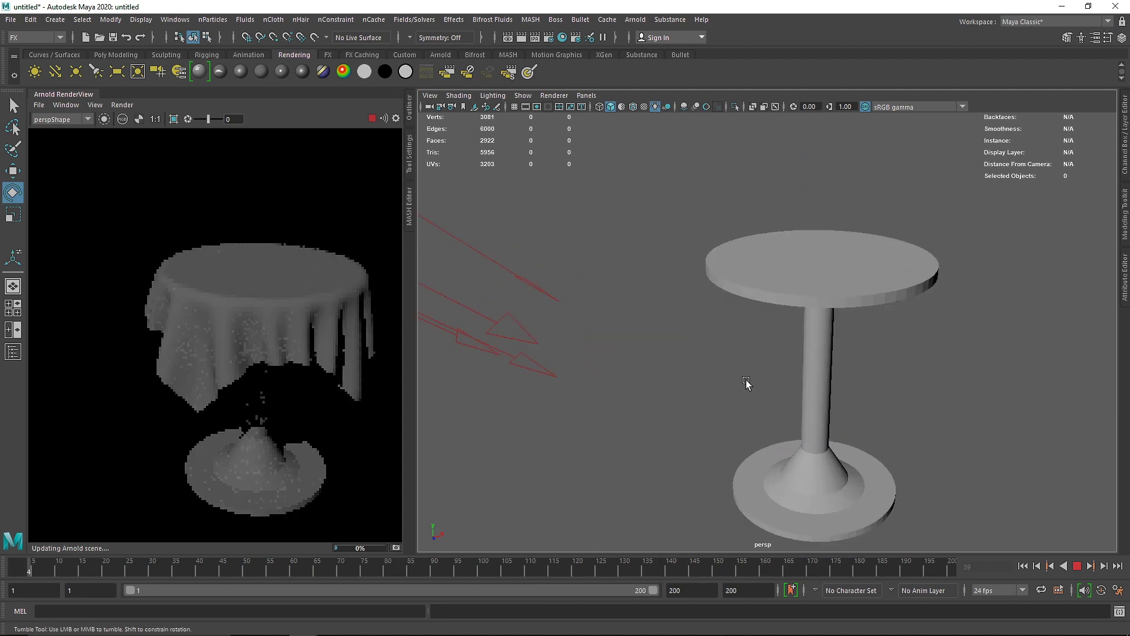
mouse_move(746, 383)
alt+mouse_down()
mouse_move(790, 386)
mouse_move(684, 371)
mouse_move(602, 308)
mouse_move(695, 389)
mouse_move(754, 366)
alt+mouse_up()
click(828, 302)
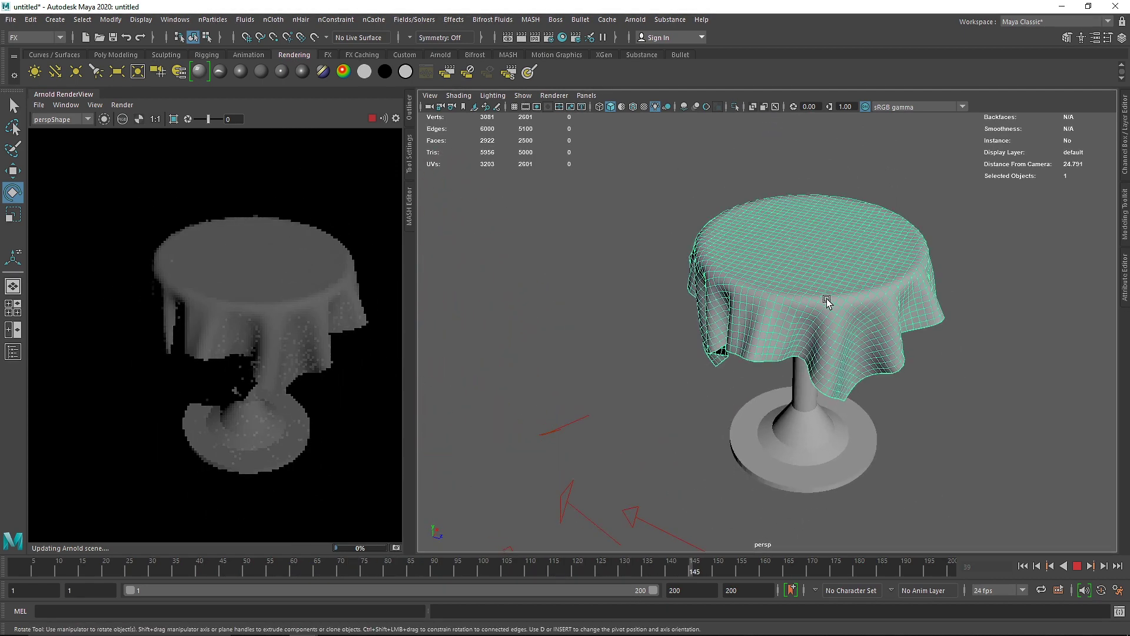
key(f)
alt+drag(828, 302, 809, 386)
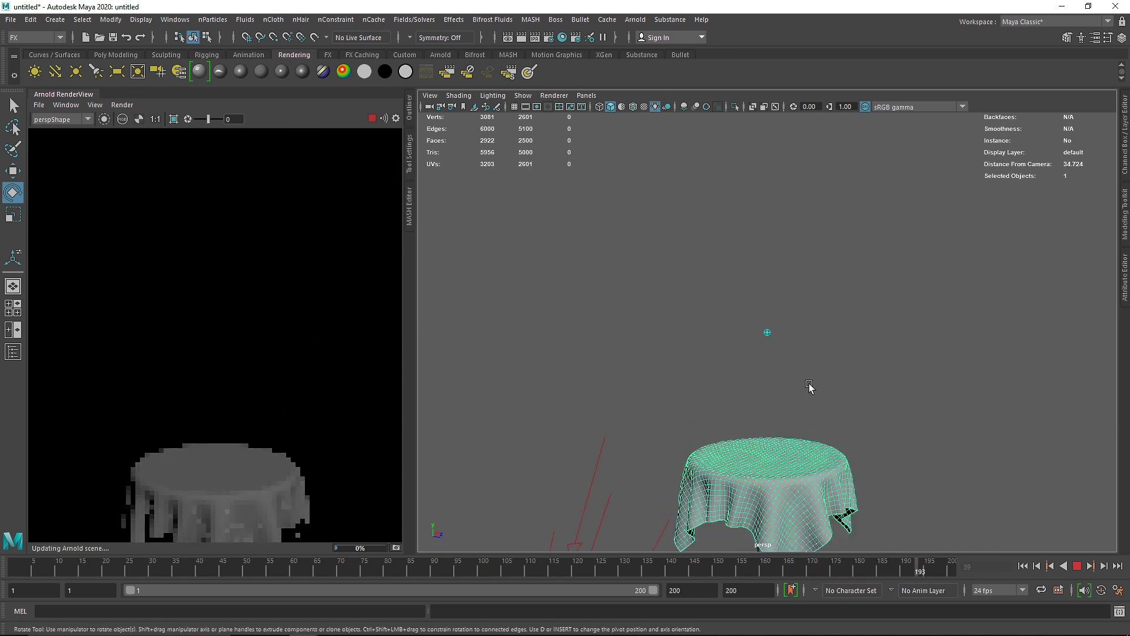
- Close the Arnold RenderView and stop the playback
right_click(67, 94)
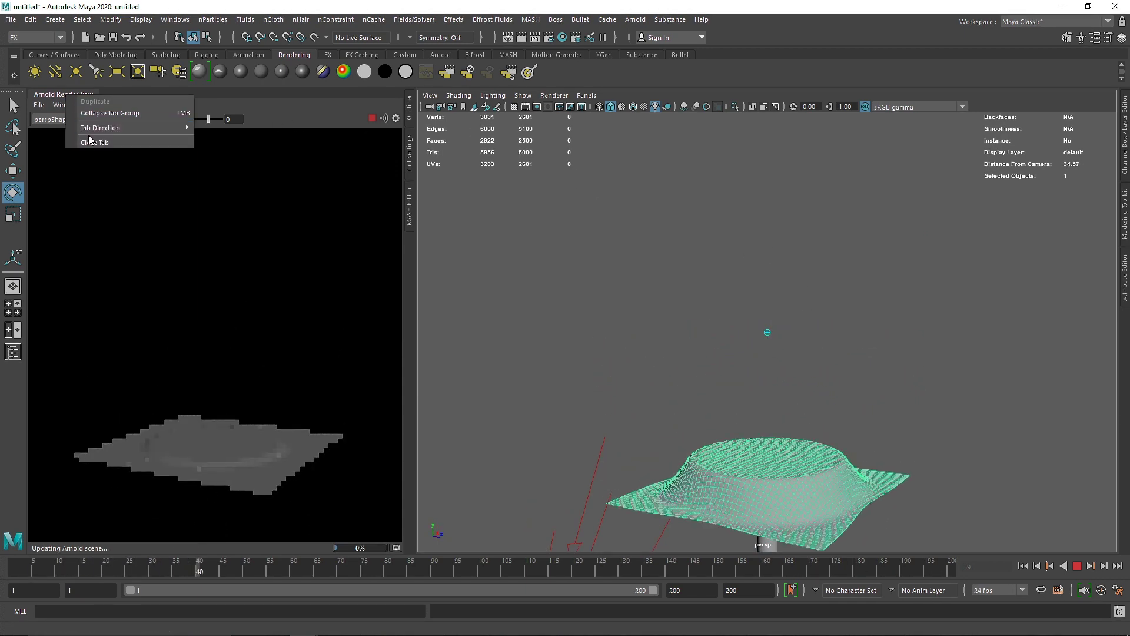
click(92, 142)
click(1075, 568)
- Delete the draped tablecloth from the scene
key(f)
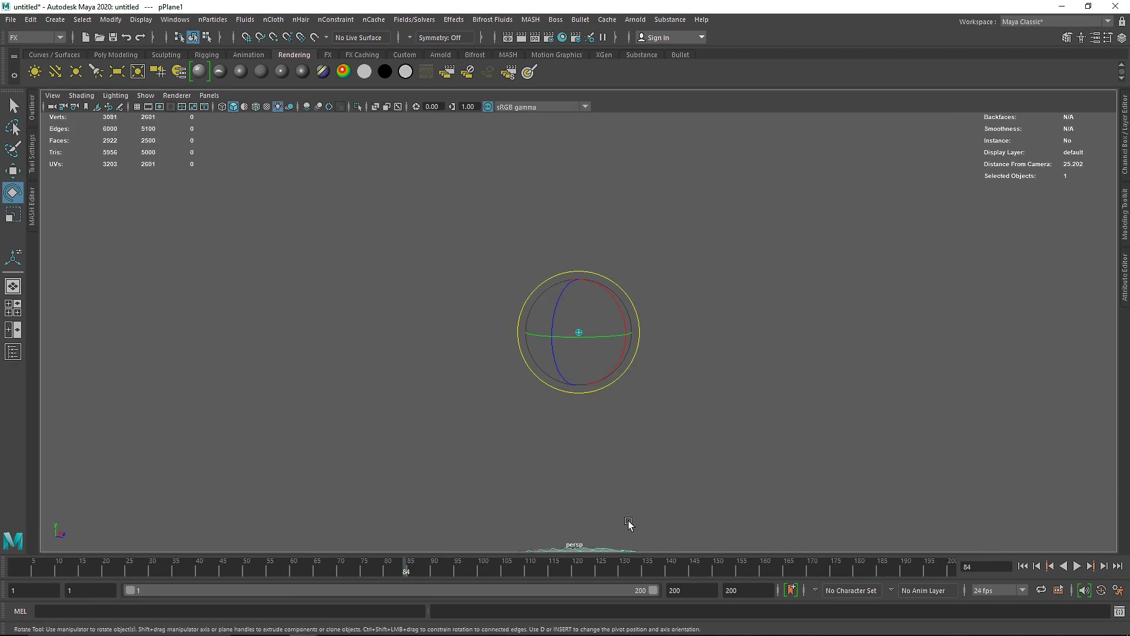
scroll(630, 489, down, 2)
scroll(645, 470, down, 1)
scroll(642, 468, down, 3)
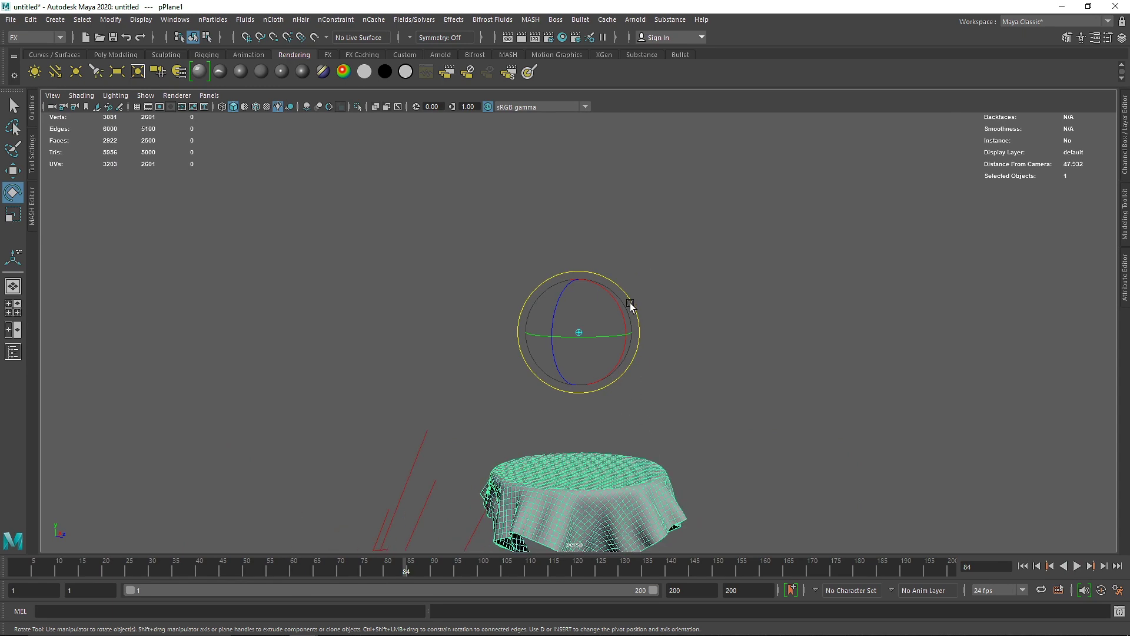
scroll(634, 430, down, 5)
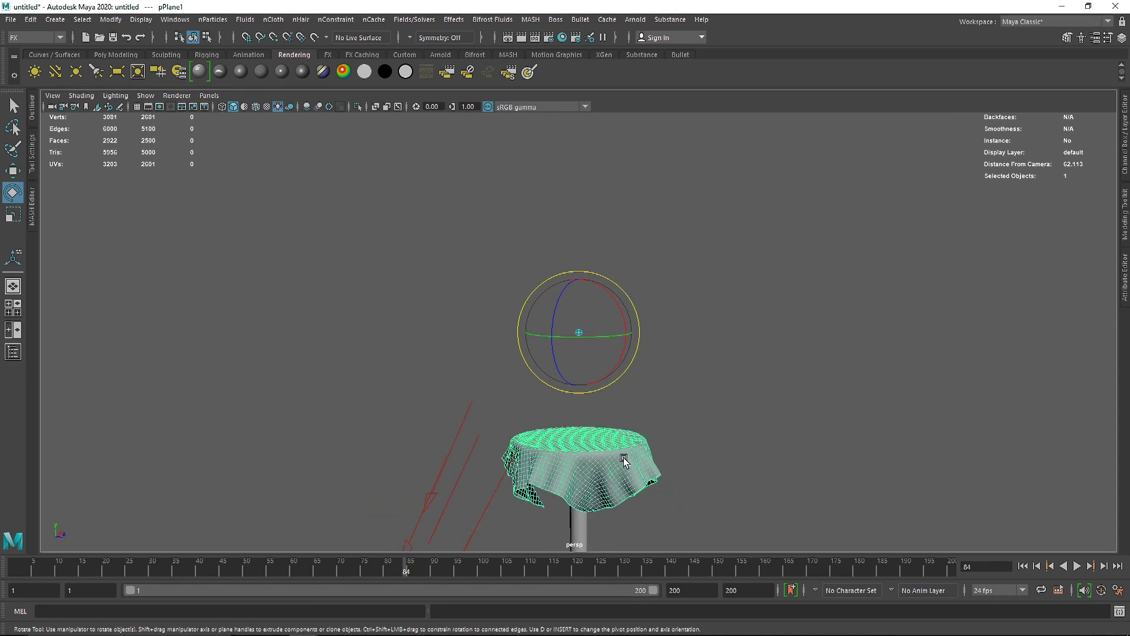
click(588, 499)
key(f)
scroll(595, 503, down, 6)
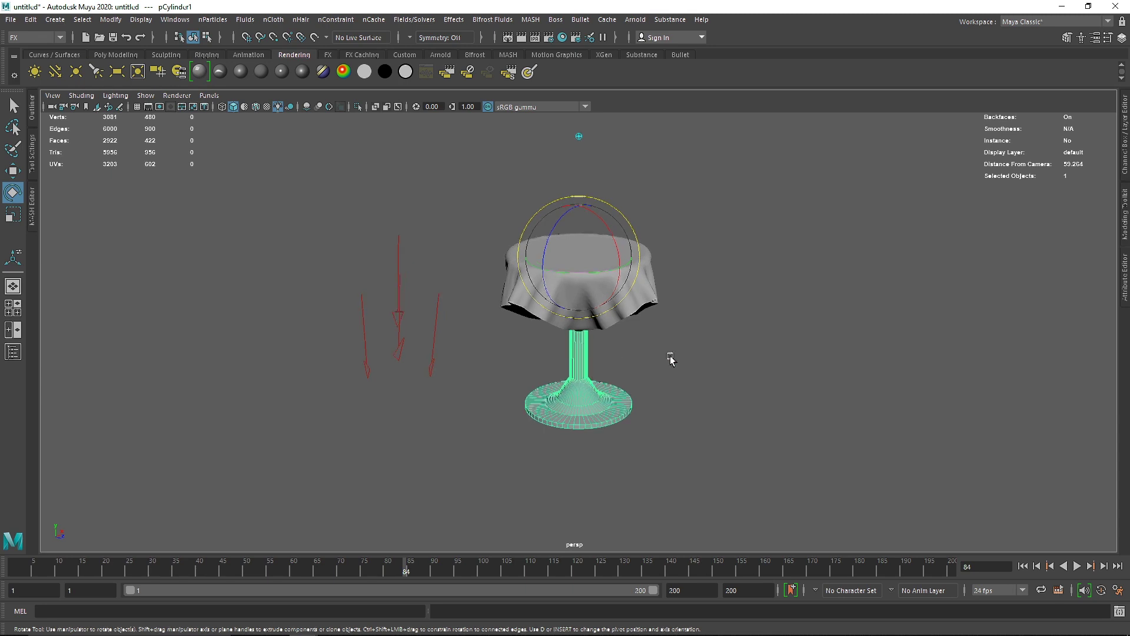
alt+drag(671, 360, 575, 325)
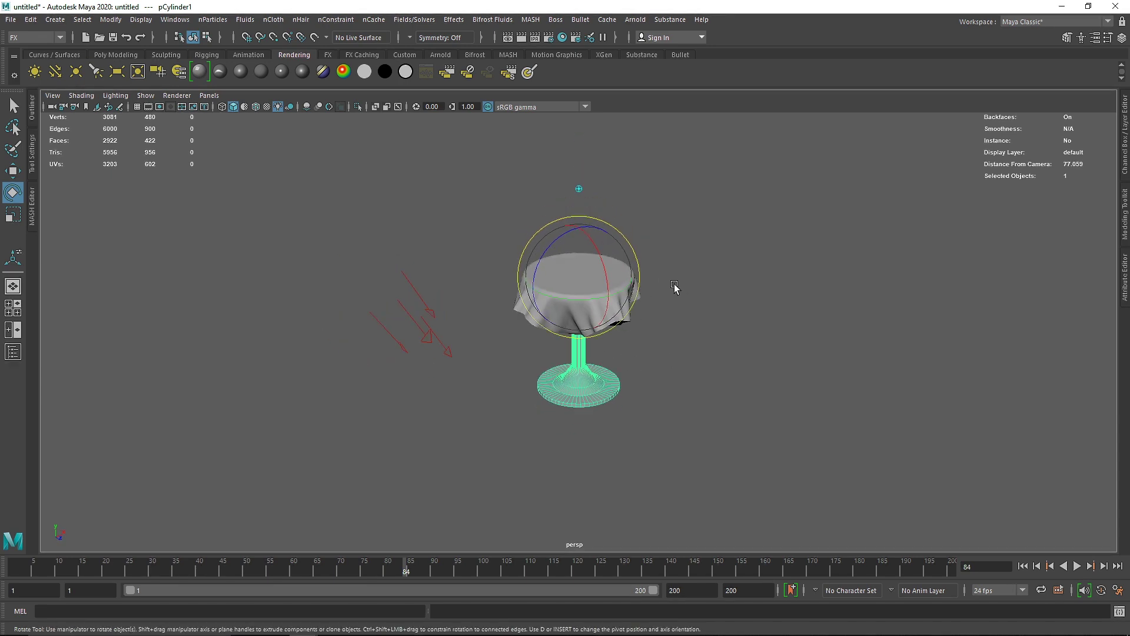
click(680, 287)
mouse_move(549, 294)
alt+mouse_down()
mouse_move(504, 320)
mouse_move(549, 302)
alt+mouse_up()
click(576, 278)
key(Delete)
- Delete the round table, leaving only the directional light in the scene
click(581, 296)
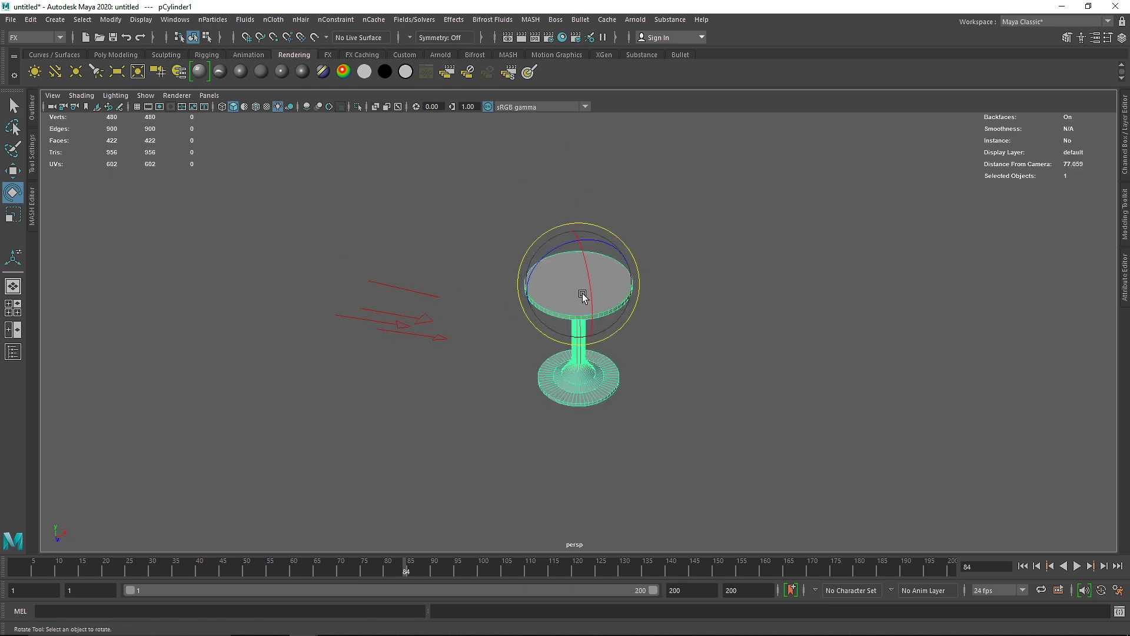
key(Delete)
drag(565, 273, 598, 311)
key(Delete)
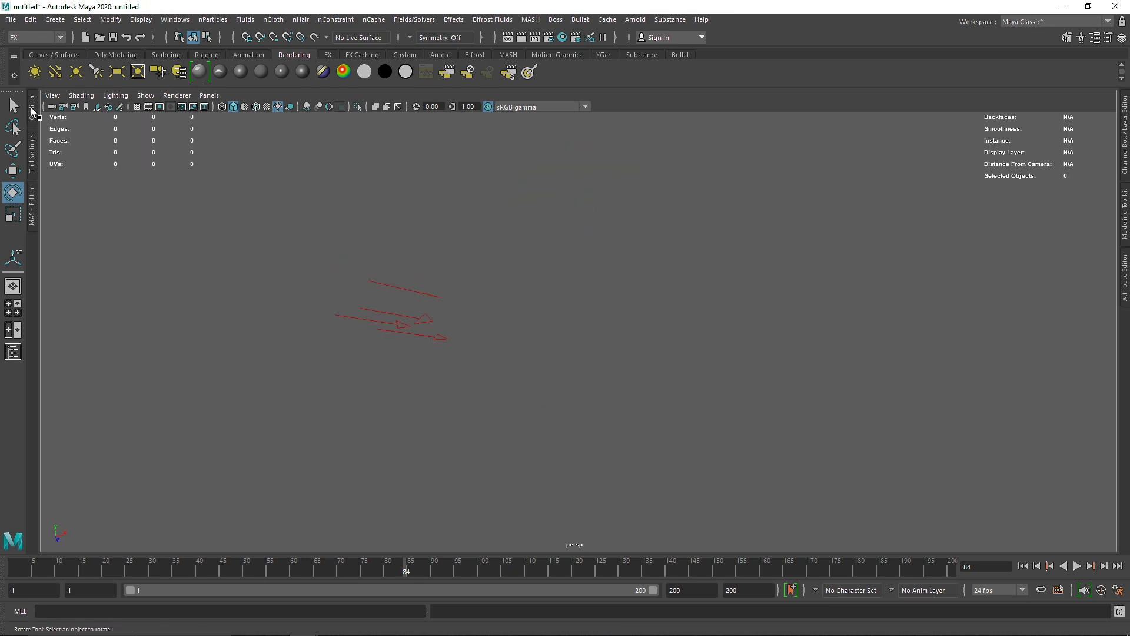
- Create a polygon sphere at the origin and scale it up uniformly
click(116, 55)
click(34, 71)
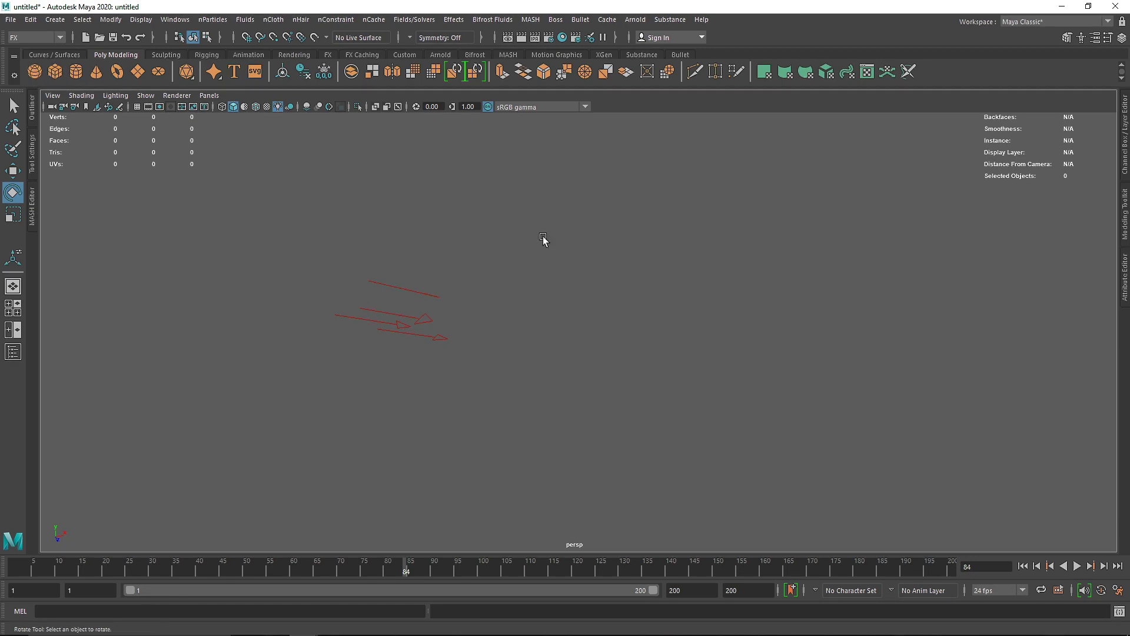
key(r)
scroll(628, 297, up, 6)
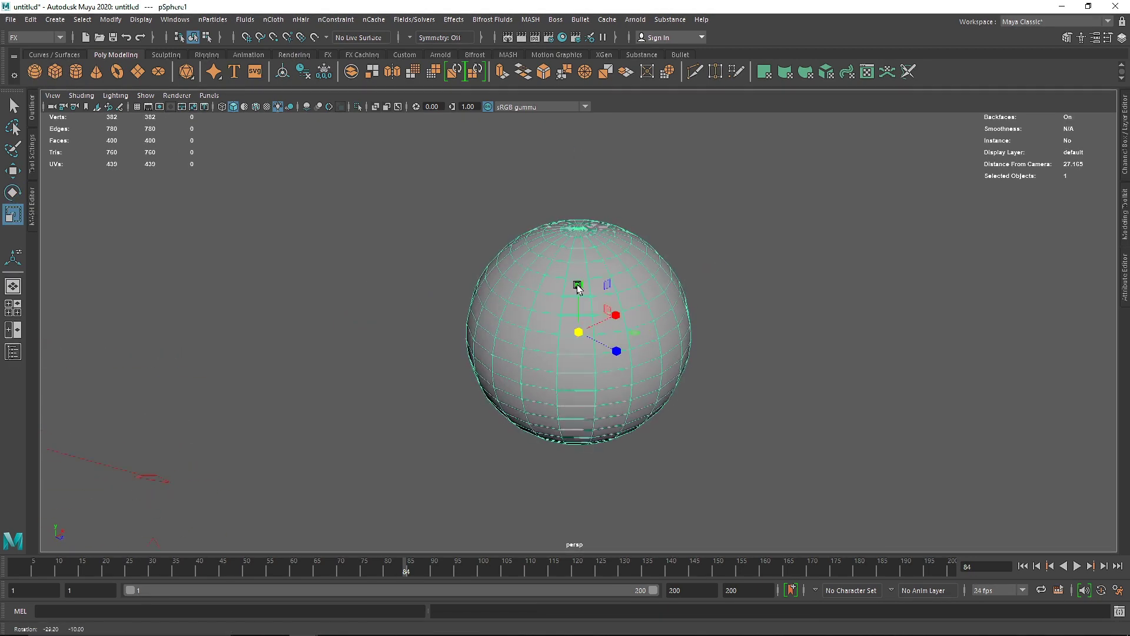
scroll(546, 303, down, 2)
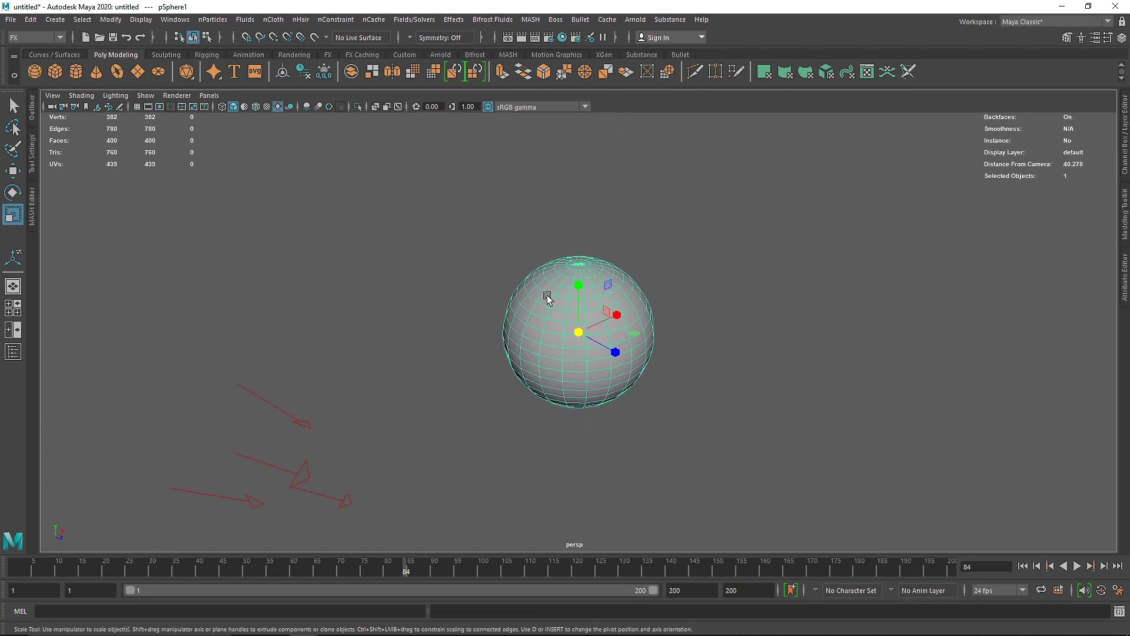
- Create a polygon plane, raise it above the sphere to about 6.26 in Y, and scale it uniformly to about 15.58
click(138, 71)
key(w)
drag(579, 308, 1127, 176)
key(r)
- Set the plane's width and height subdivisions to 50 each
click(1120, 142)
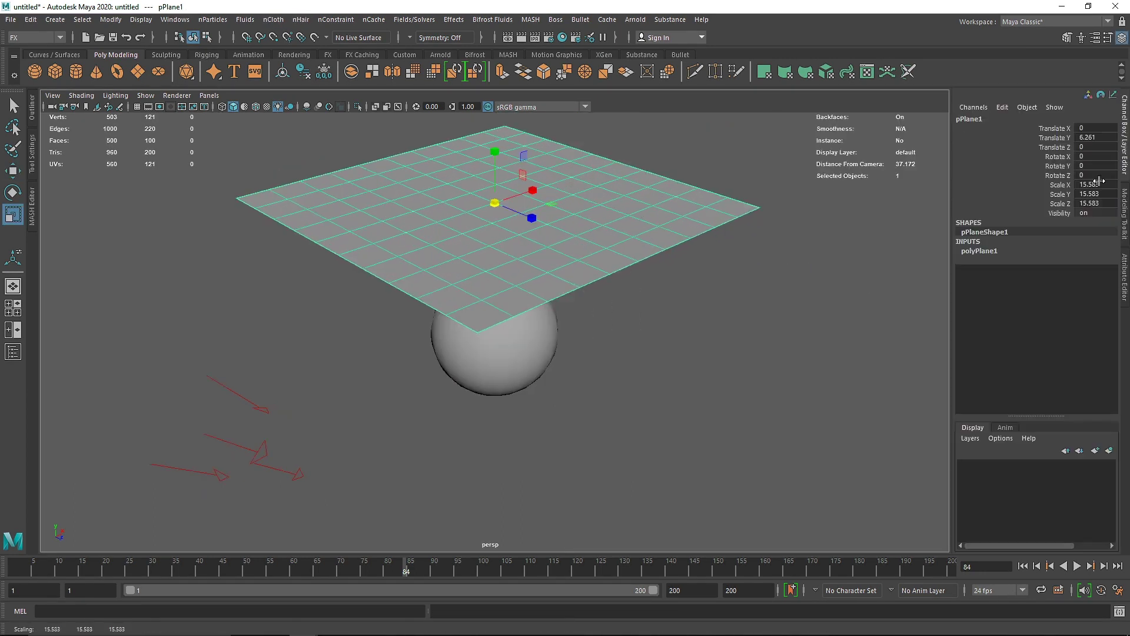
click(987, 251)
text(50)
key(Tab)
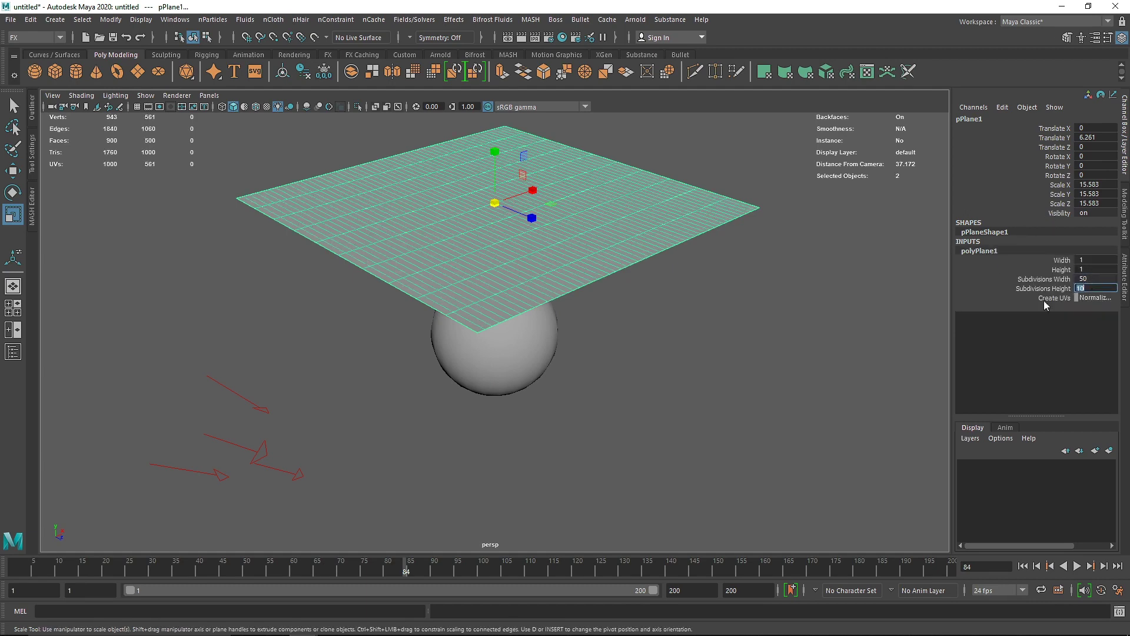
text(50)
key(Return)
- Turn the subdivided plane into an nCloth object
click(602, 257)
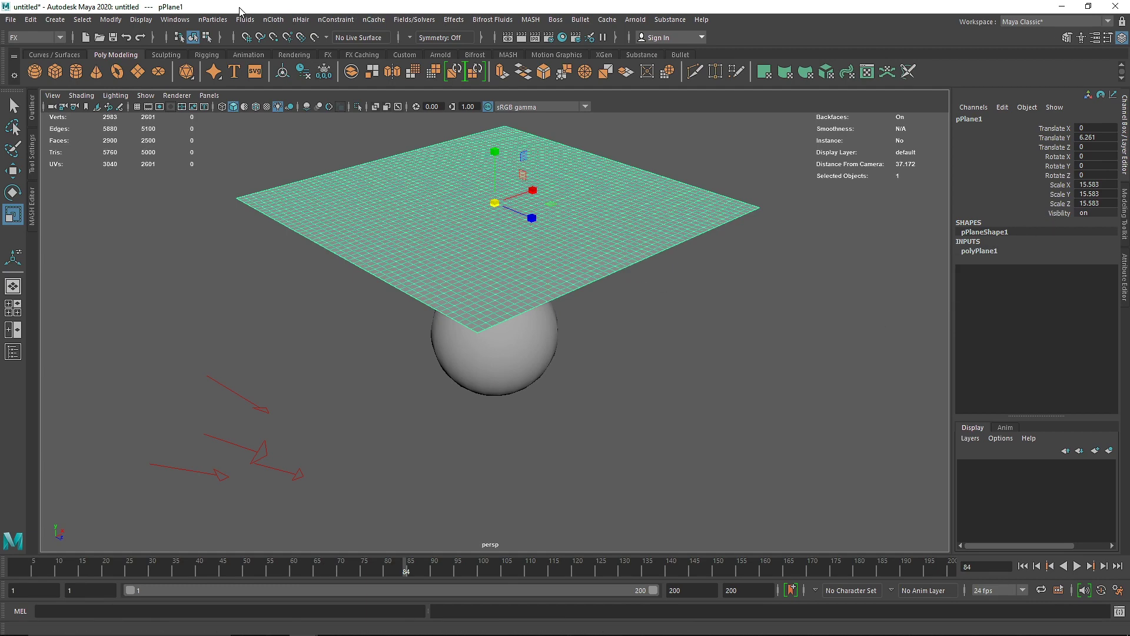
click(273, 20)
click(306, 51)
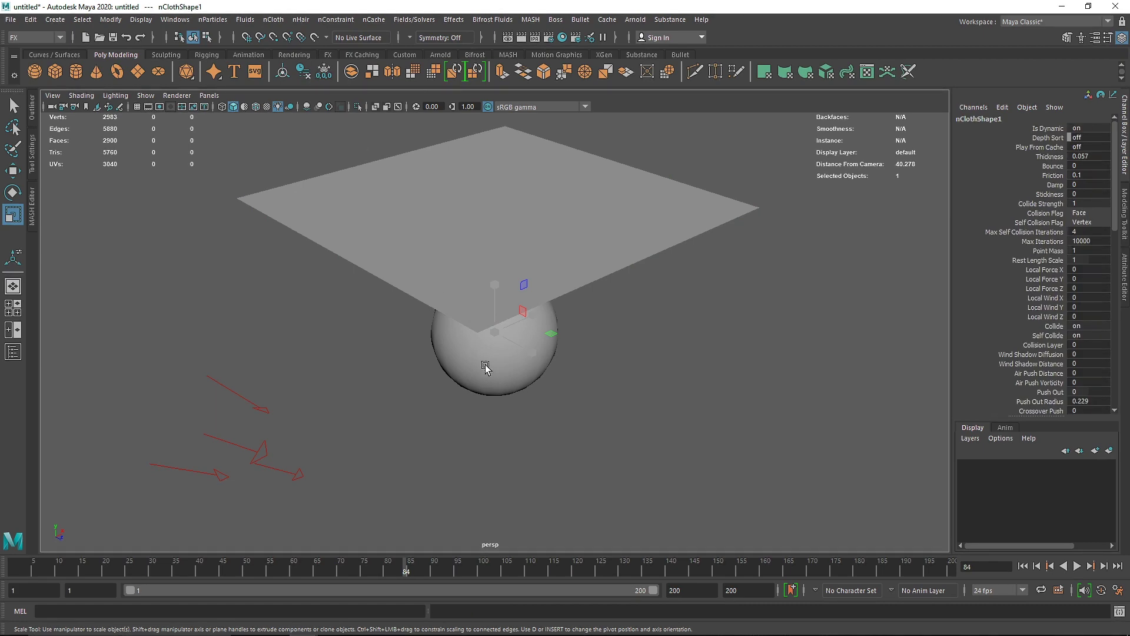
- Make the sphere a passive collider for the cloth
click(493, 365)
click(274, 19)
click(290, 49)
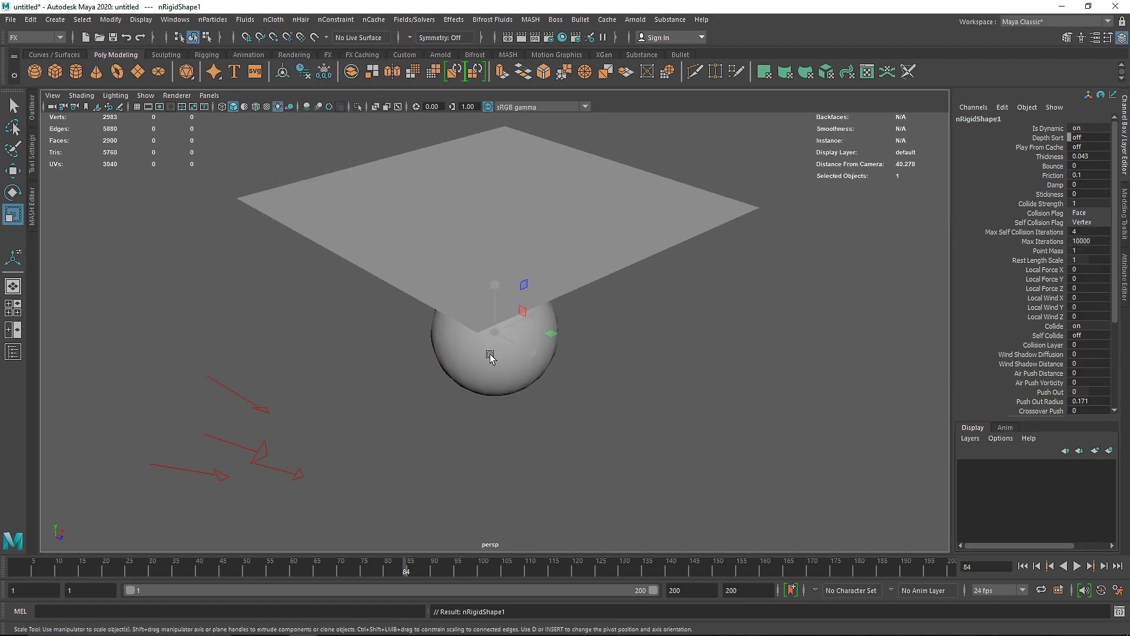
- Select the cloth plane and play the simulation, viewing how it drapes over the sphere from different angles
click(493, 348)
click(598, 233)
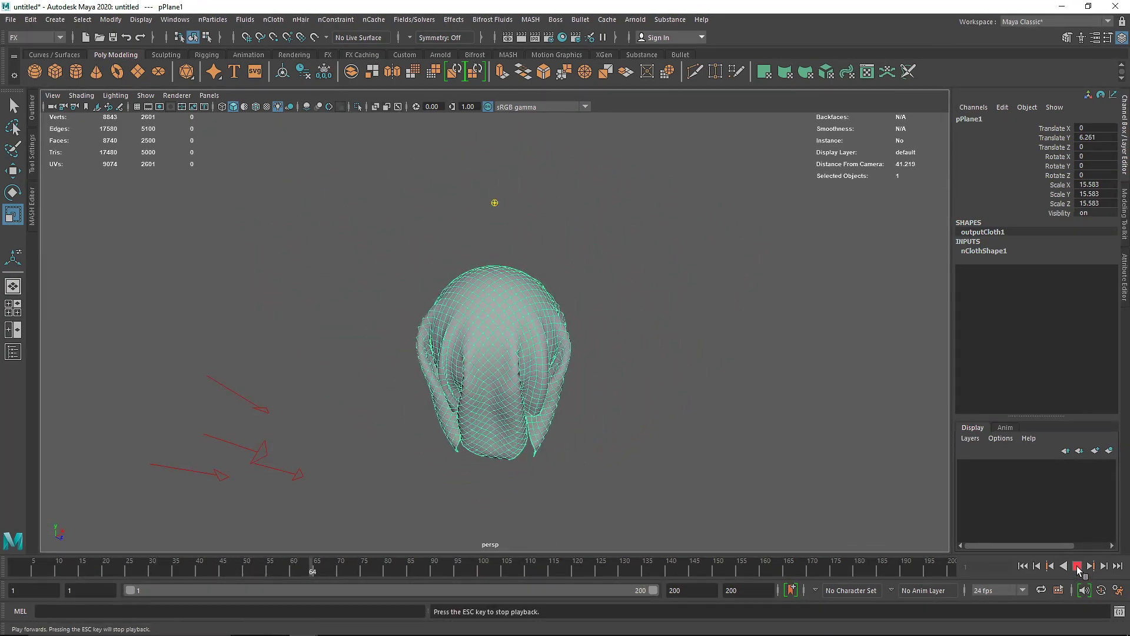
click(1077, 567)
alt+drag(624, 379, 548, 360)
click(1077, 567)
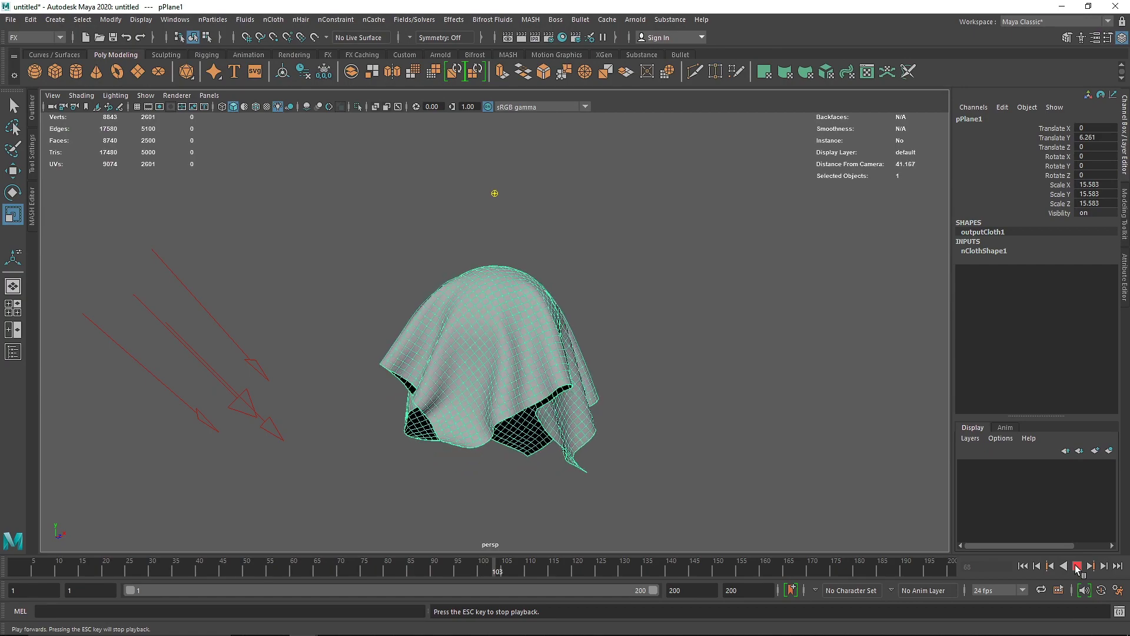
- Pause the cloth simulation to inspect the drape over the sphere from another angle, and resume playback briefly
click(1078, 566)
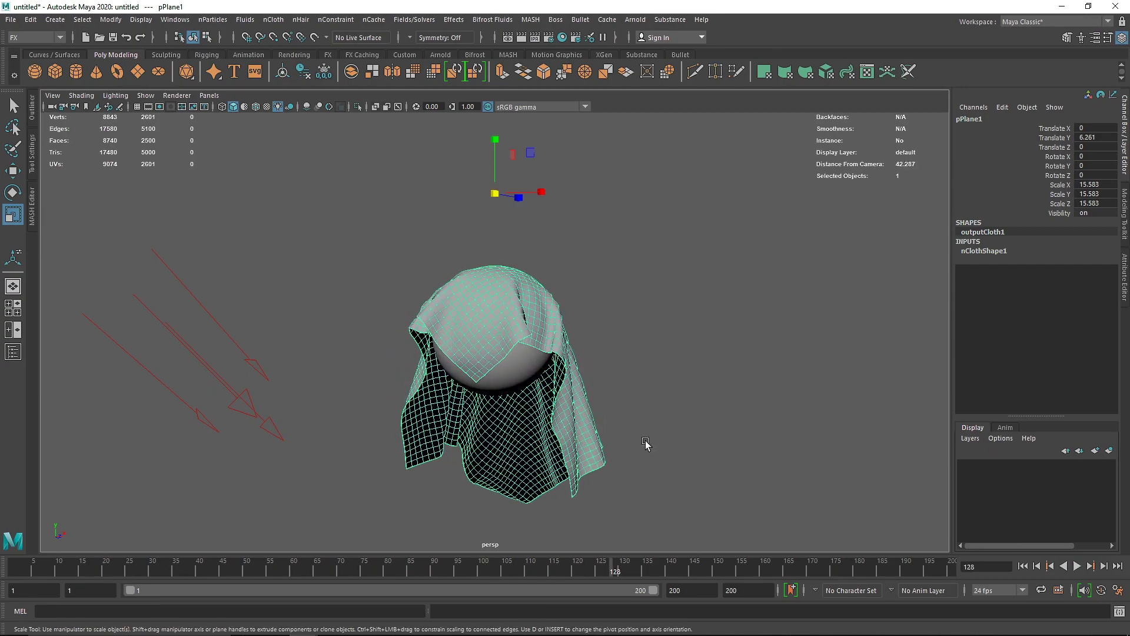
alt+drag(648, 447, 512, 395)
click(1077, 566)
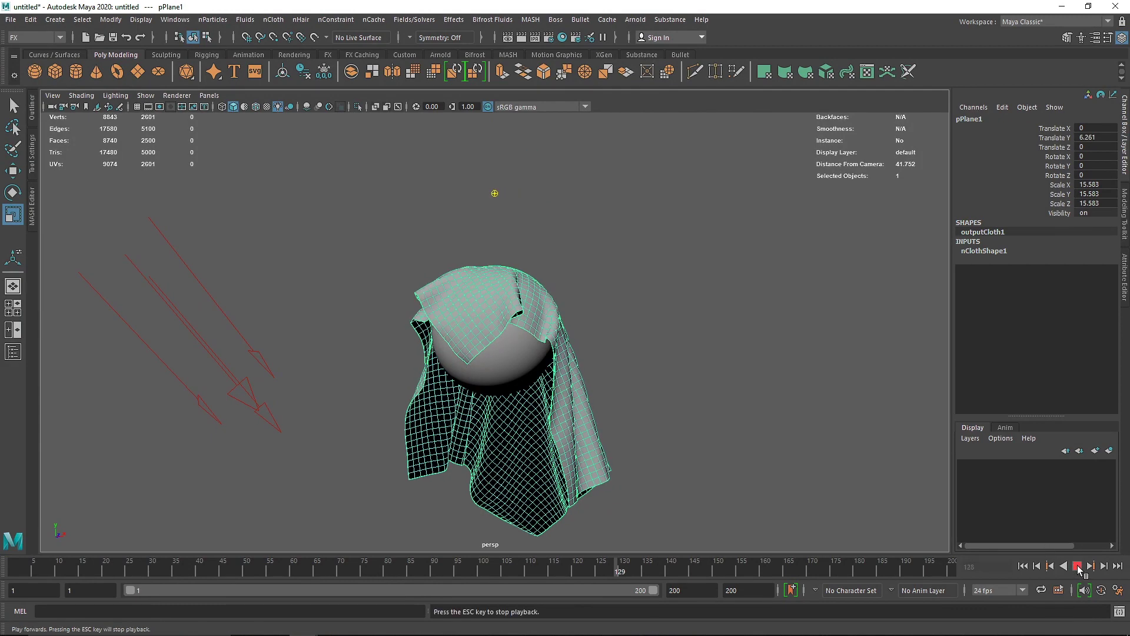
- Set the friction to 0.8 in the cloth's nCloth collision attributes
click(1125, 277)
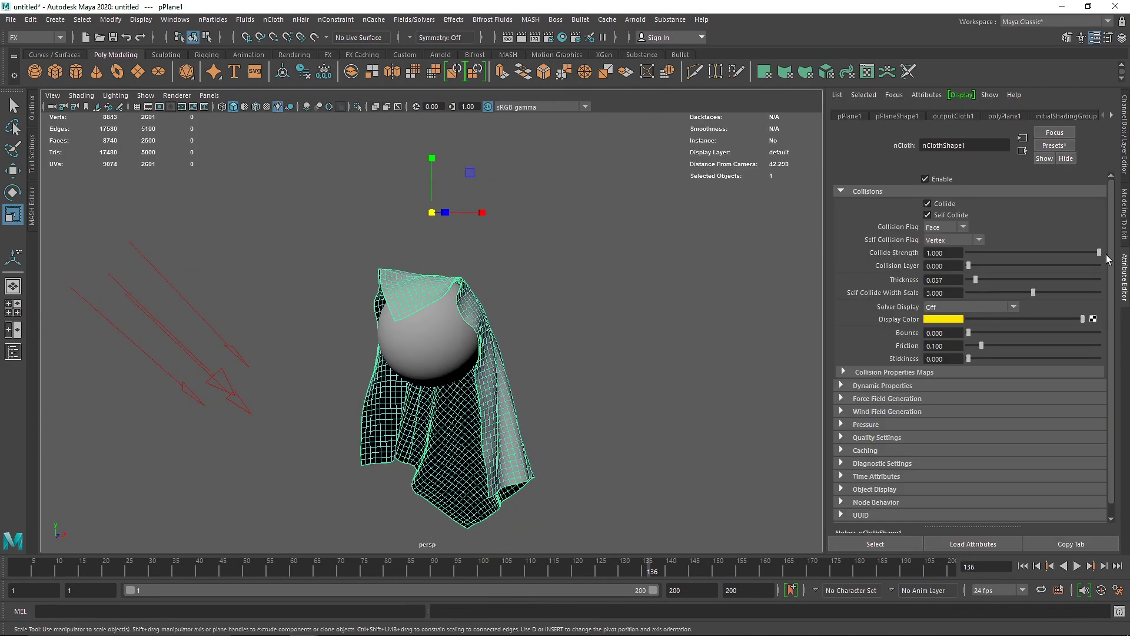
scroll(441, 302, up, 3)
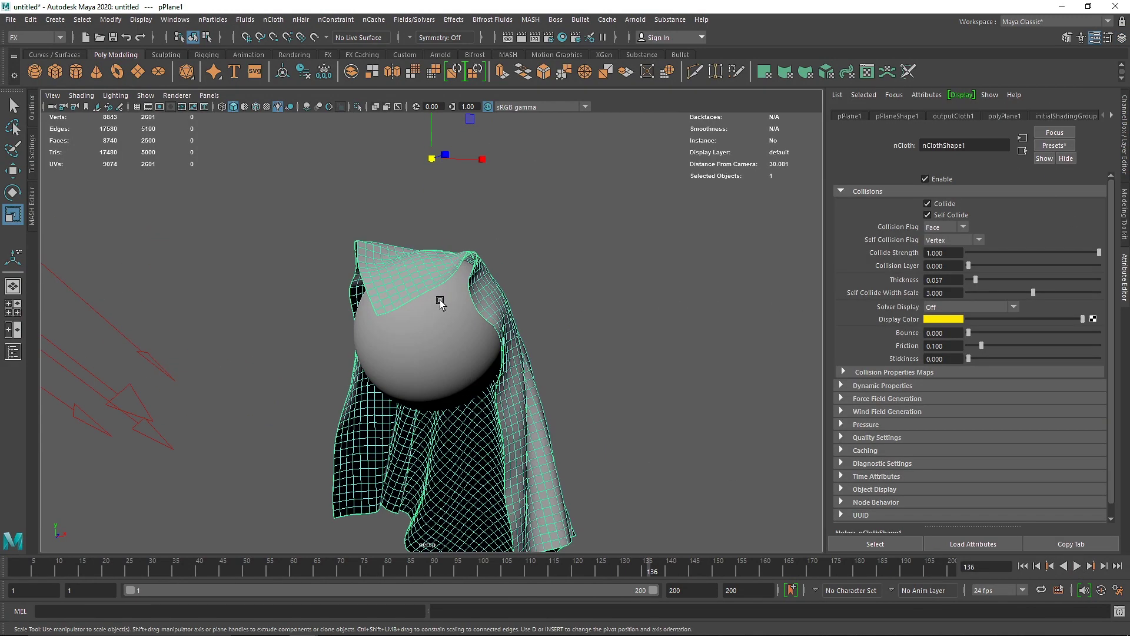
alt+drag(646, 310, 628, 309)
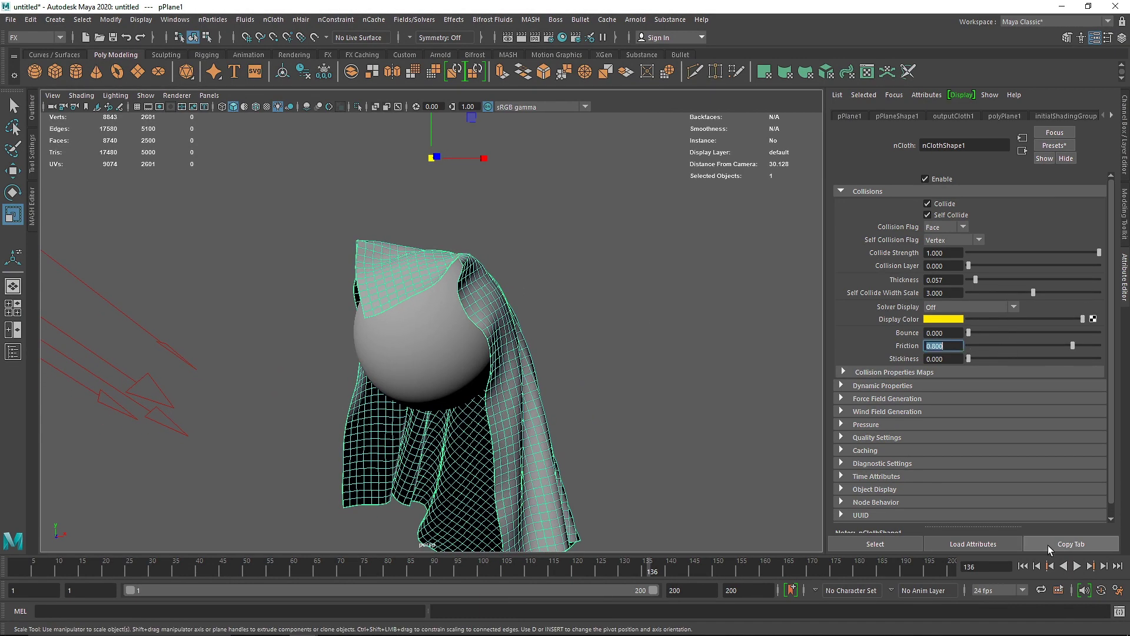
- Replay the simulation from the first frame, stop it once the cloth has draped, and examine the folds around the sphere
click(1023, 566)
click(1077, 566)
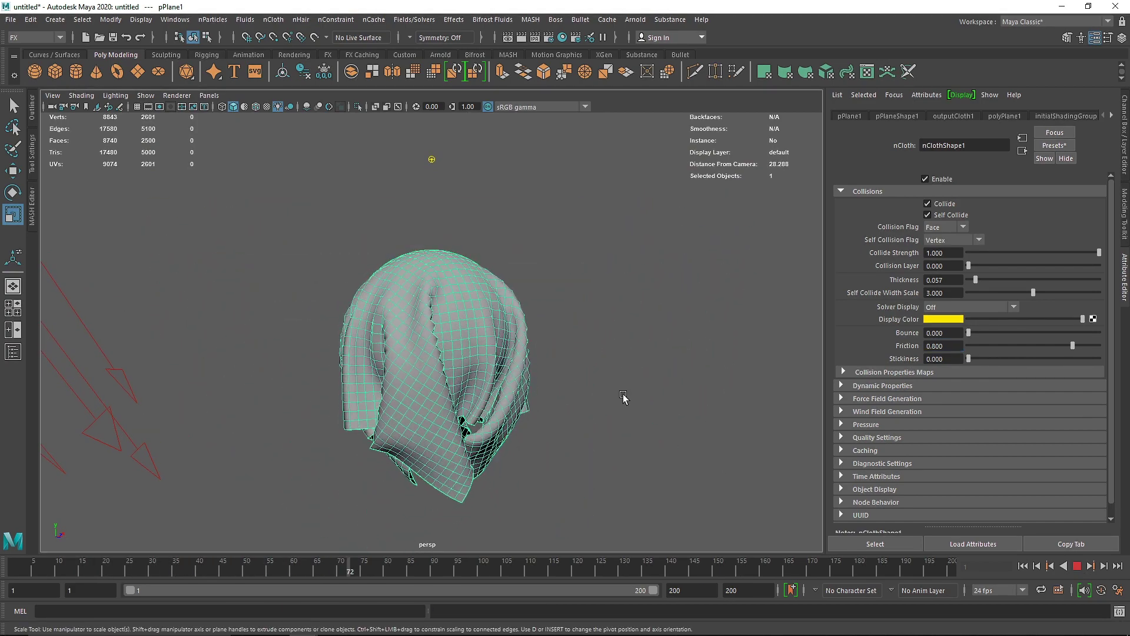
alt+drag(634, 396, 662, 397)
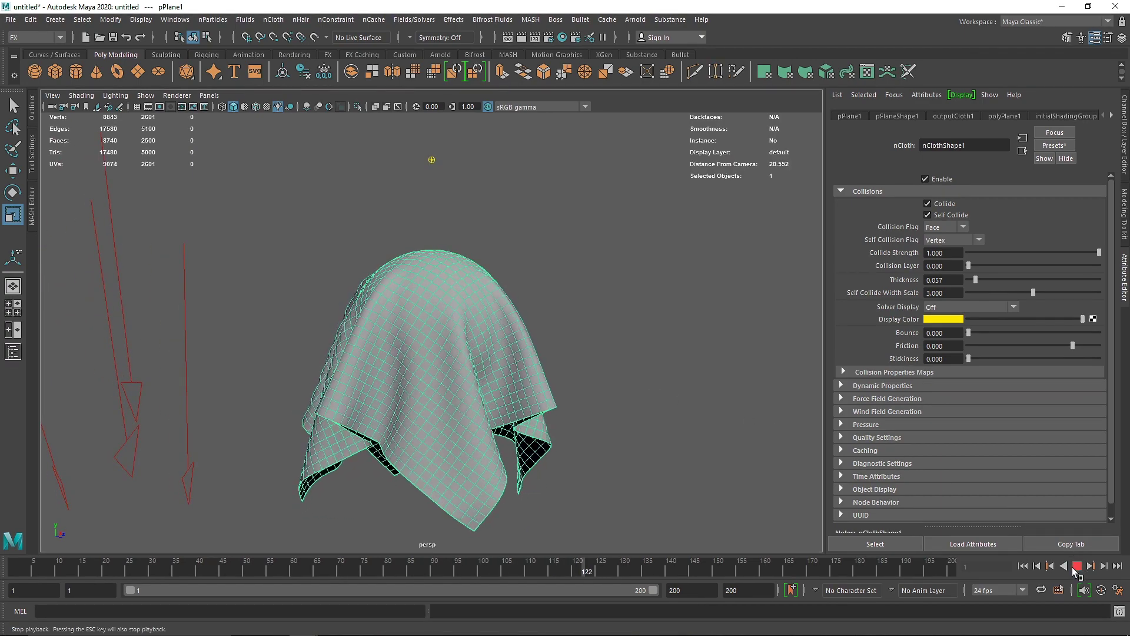
click(1077, 566)
alt+drag(518, 412, 412, 396)
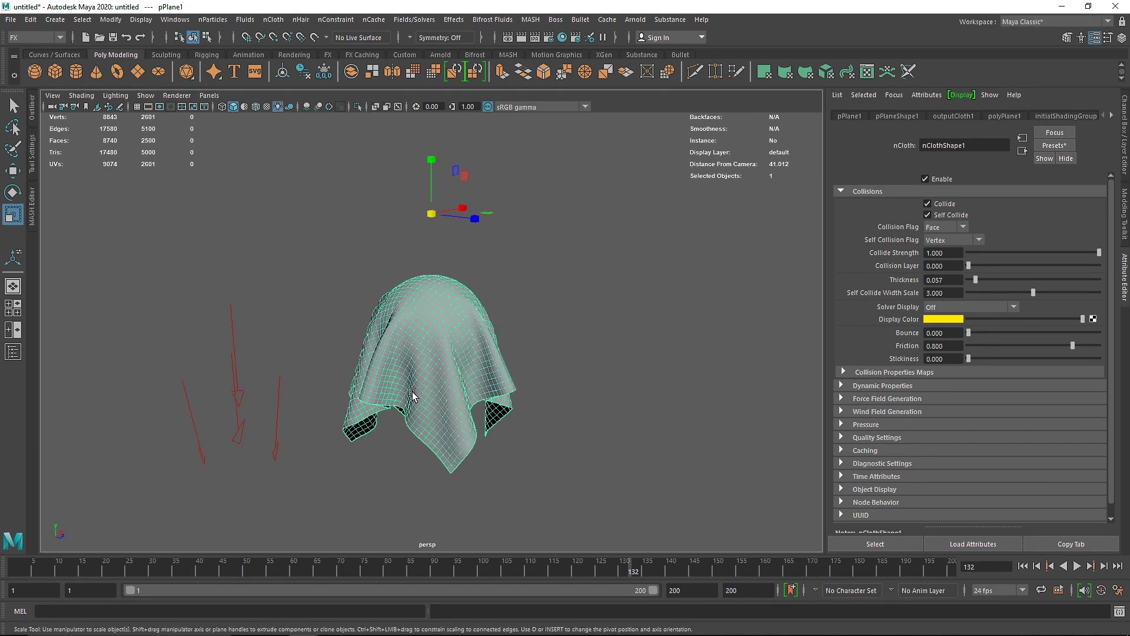